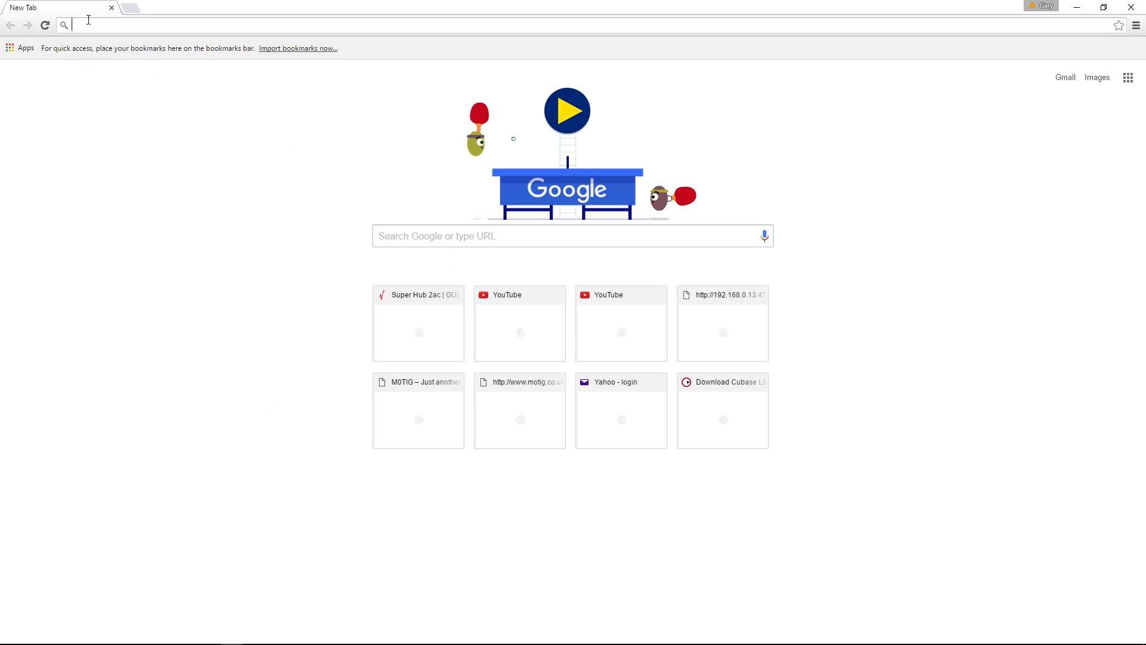
type("www.")
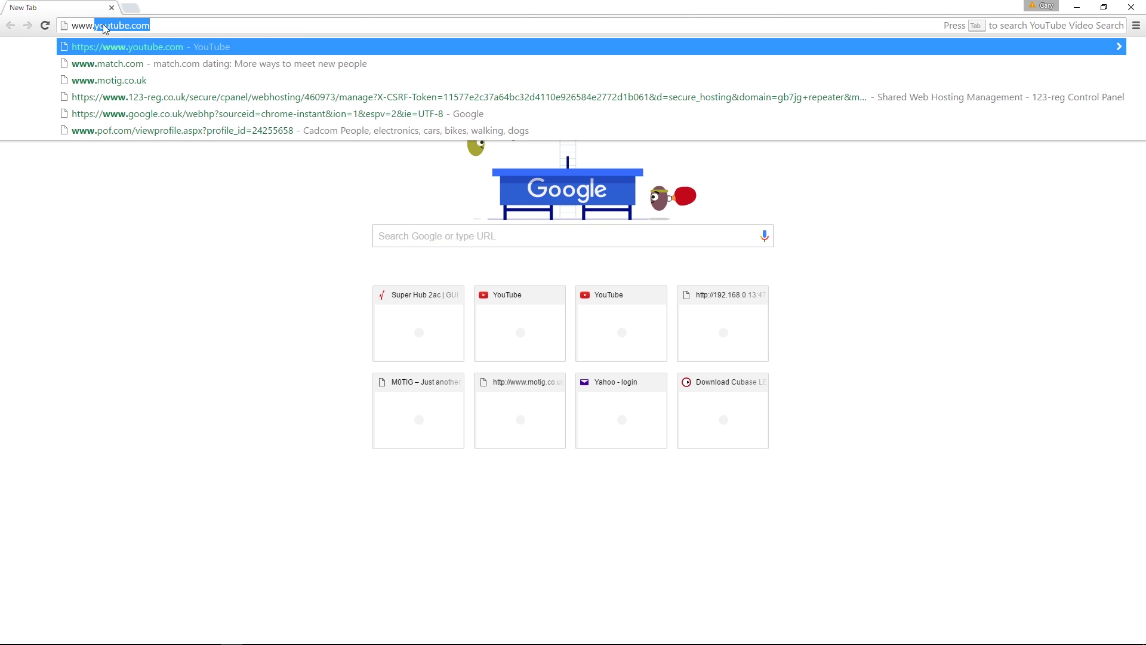
type("a")
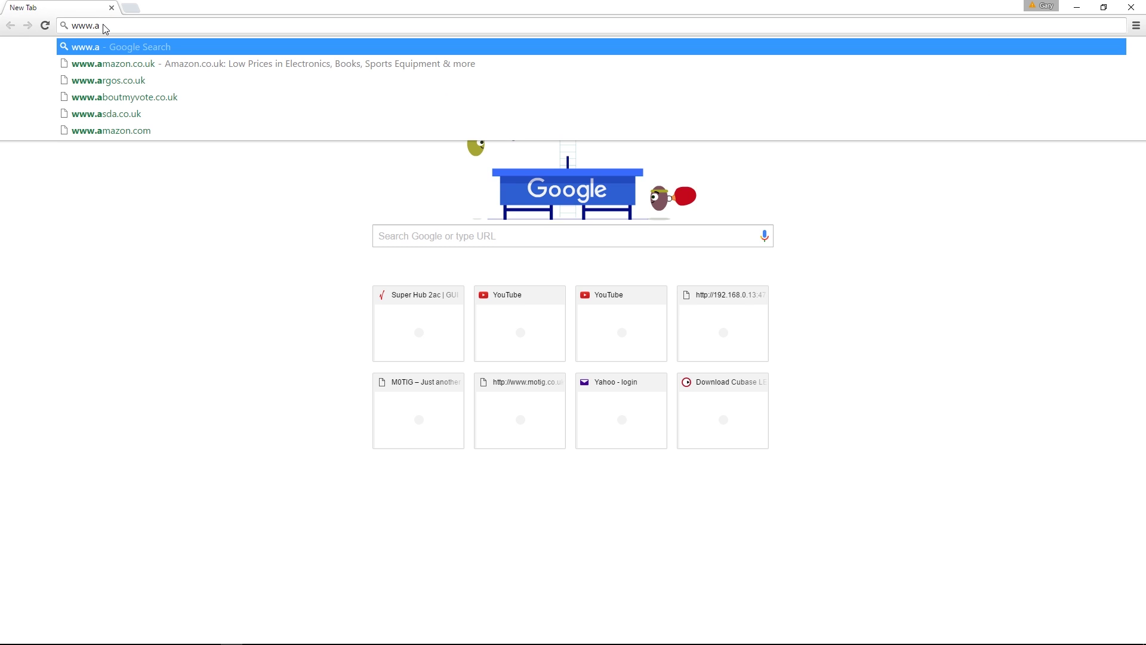
type("irs")
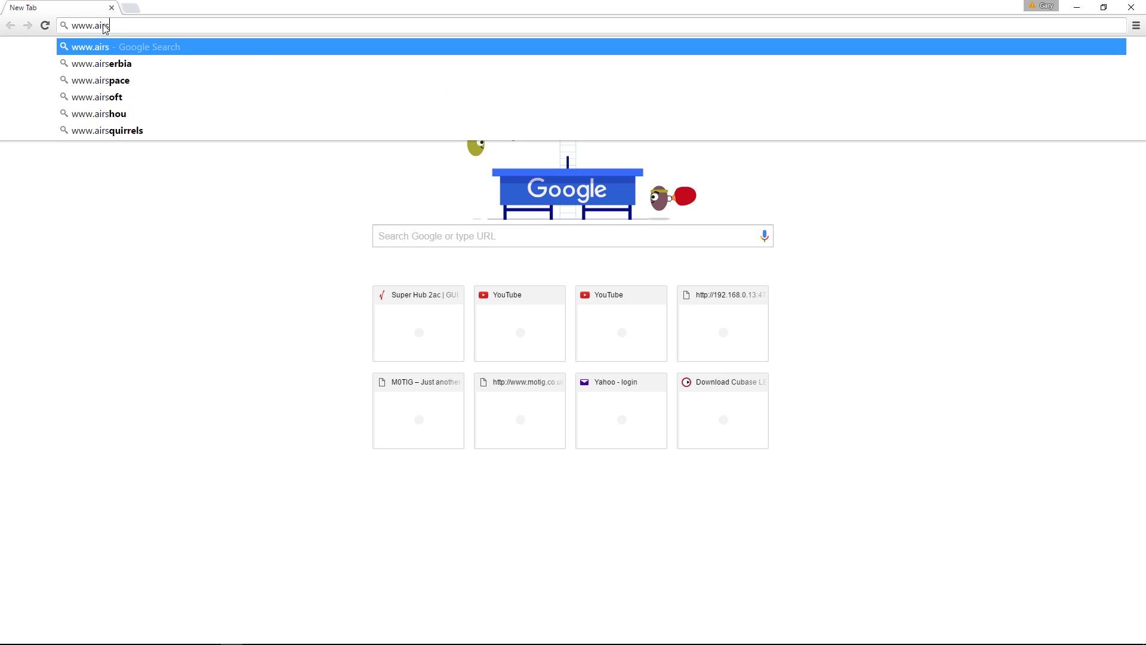
type("py.com")
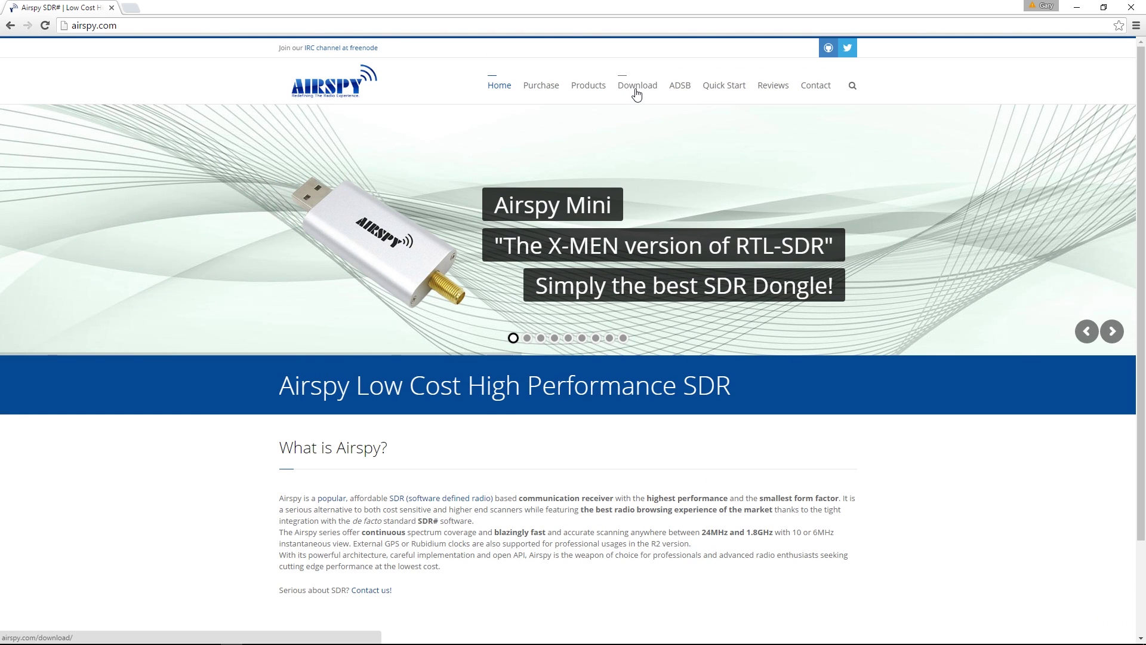
Step: Download the SDR Software Package zip from airspy.com's download page and restore the Chrome window
left_click(636, 91)
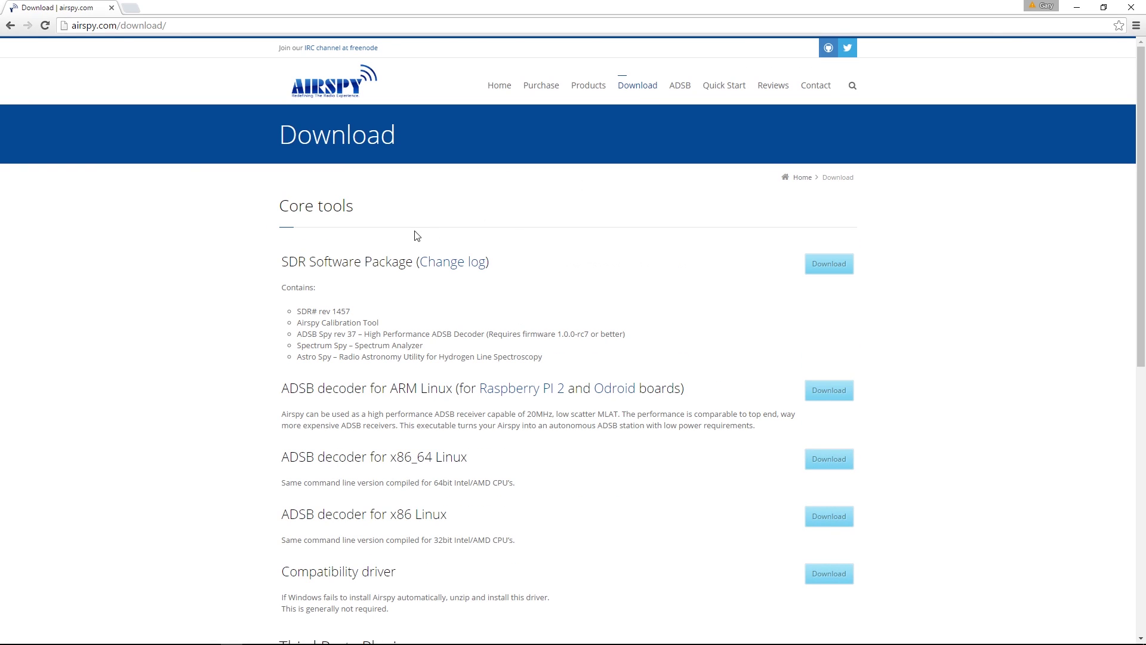
scroll(260, 283, "down", 2)
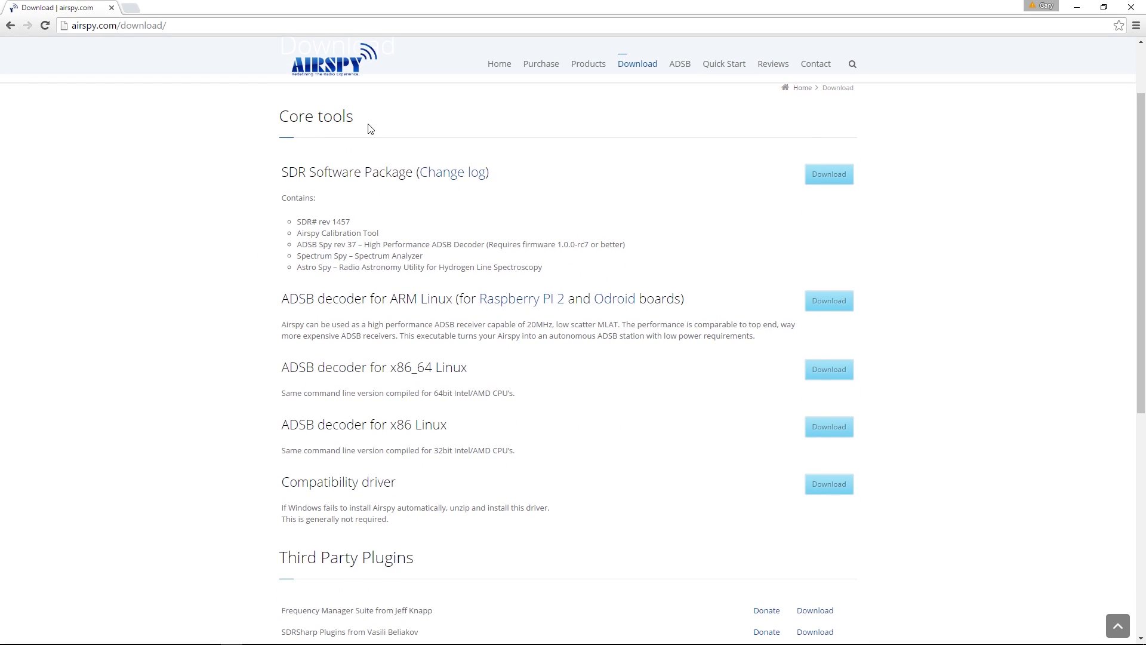
left_click(825, 179)
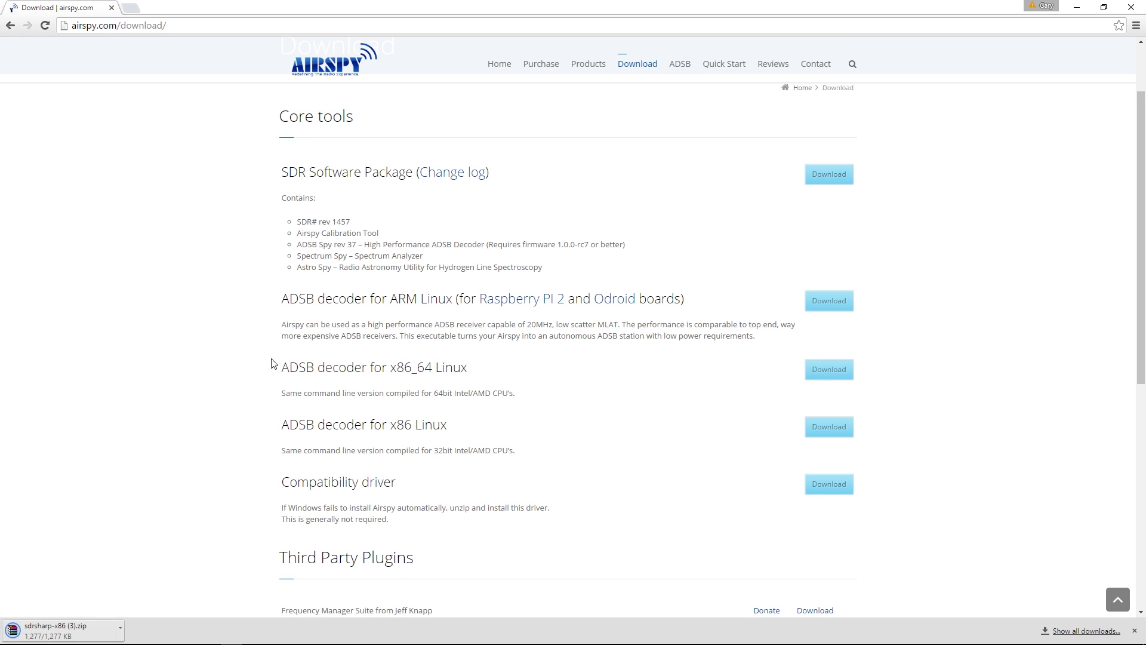
left_click(1102, 6)
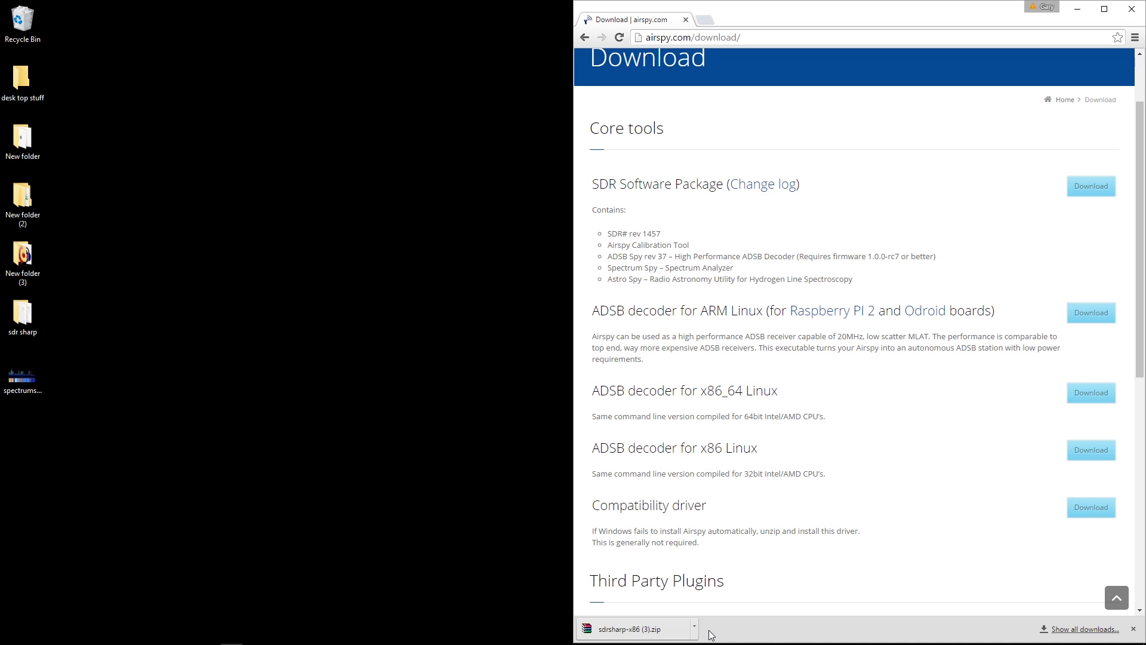
Step: Open sdrsharp-x86 (3).zip in WinRAR and dismiss the trial advertisement
left_click(611, 631)
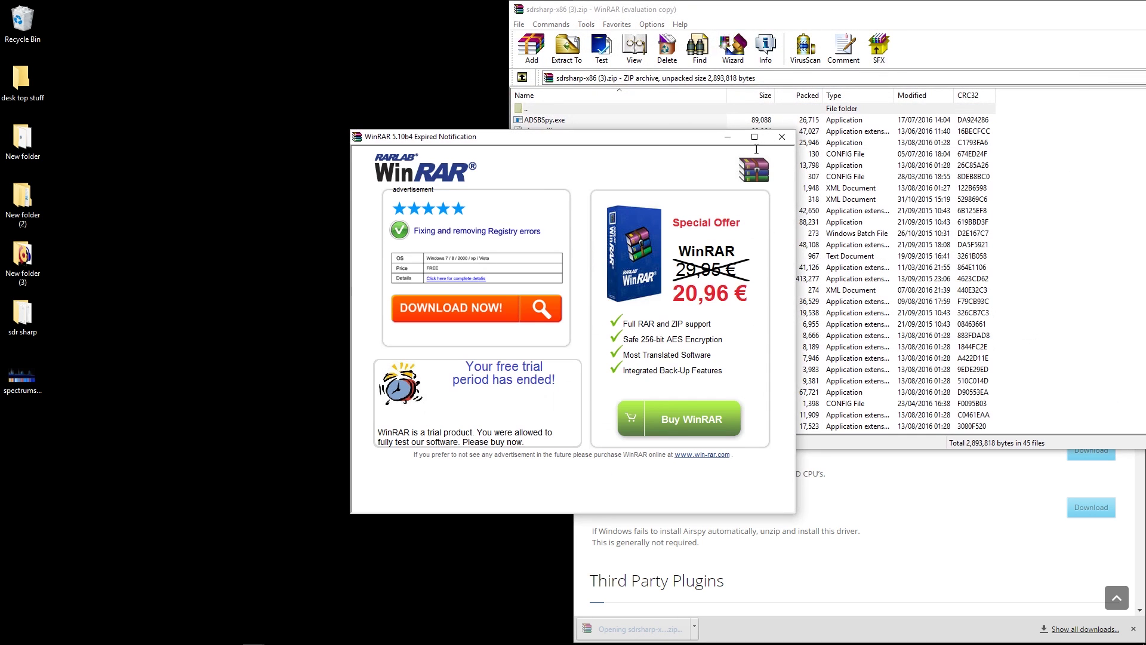
left_click(781, 136)
left_click_drag(700, 18, 758, 23)
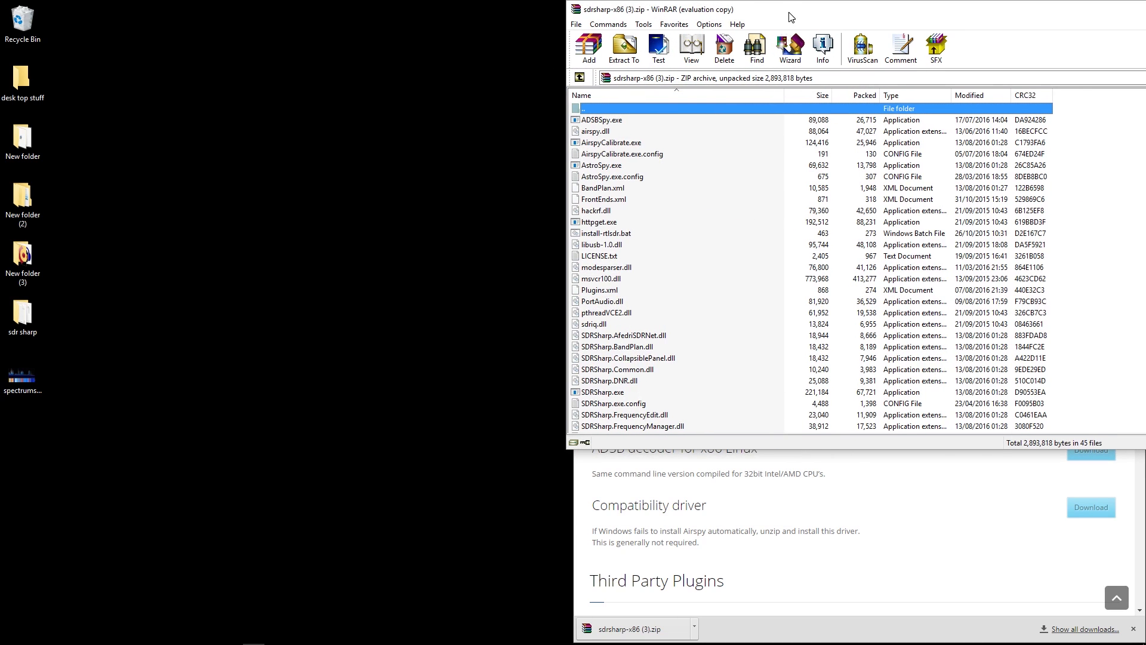
Step: Create a desktop folder named 'sdr sharp 2016' and open it
right_click(325, 184)
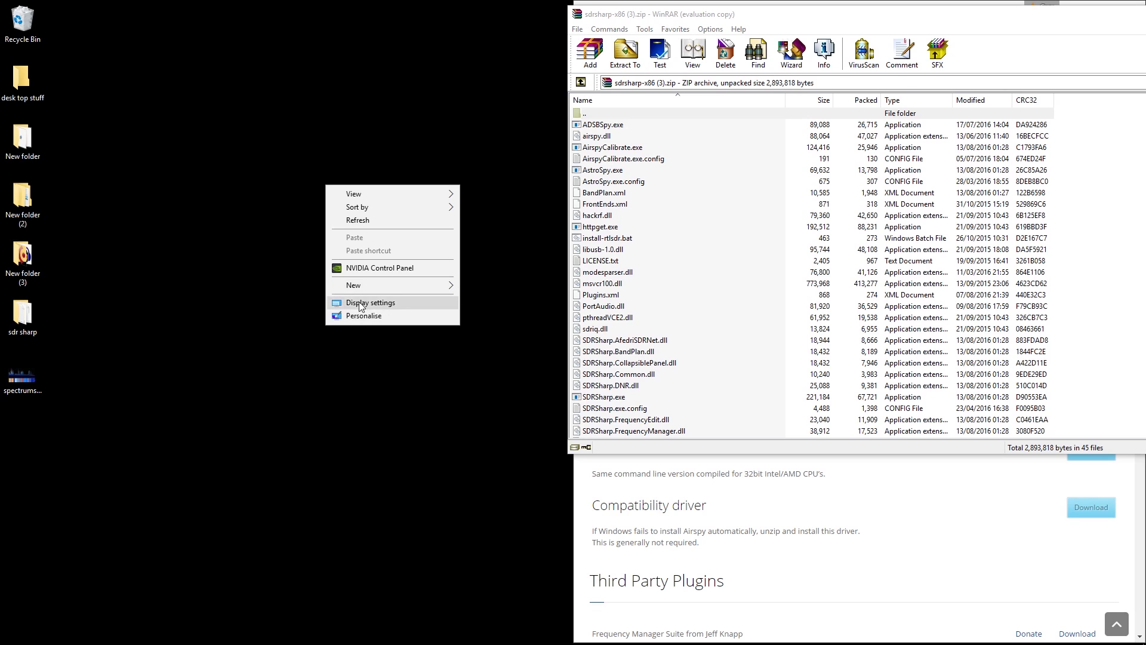
mouse_move(356, 286)
left_click(479, 286)
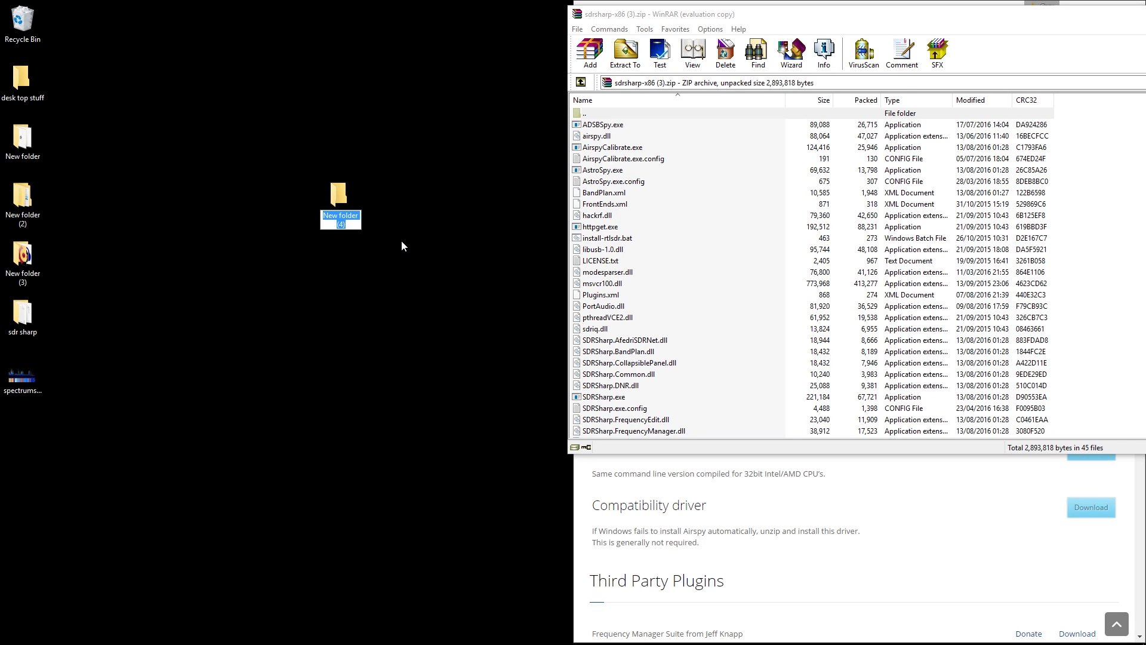
type("sdr")
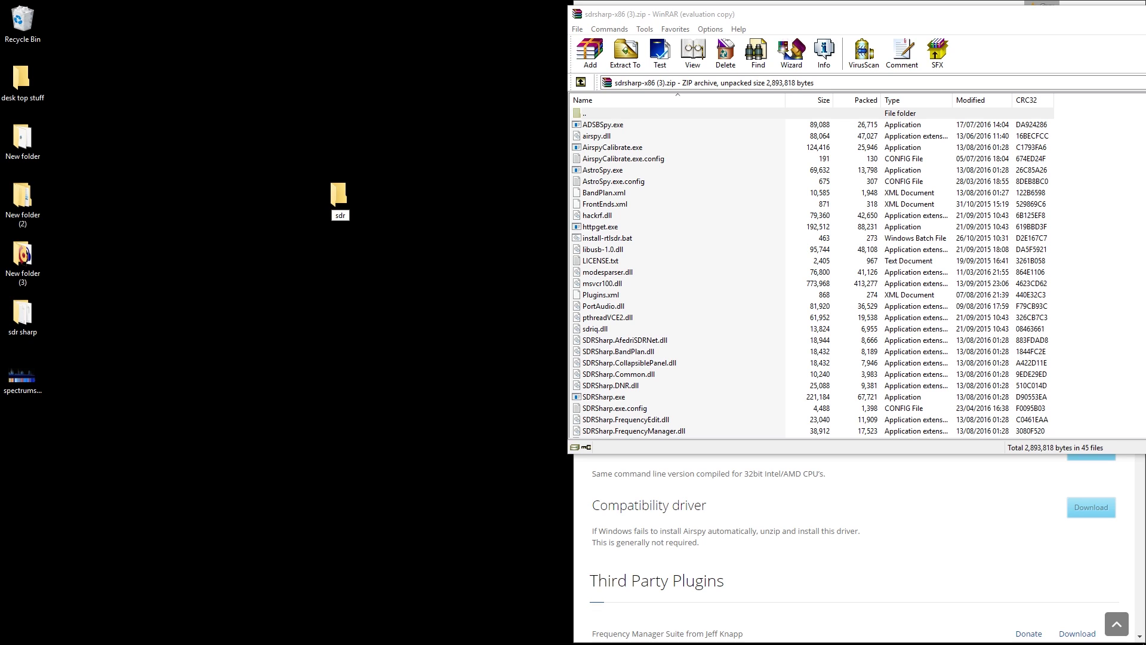
type(" sharp 2016")
key("Return")
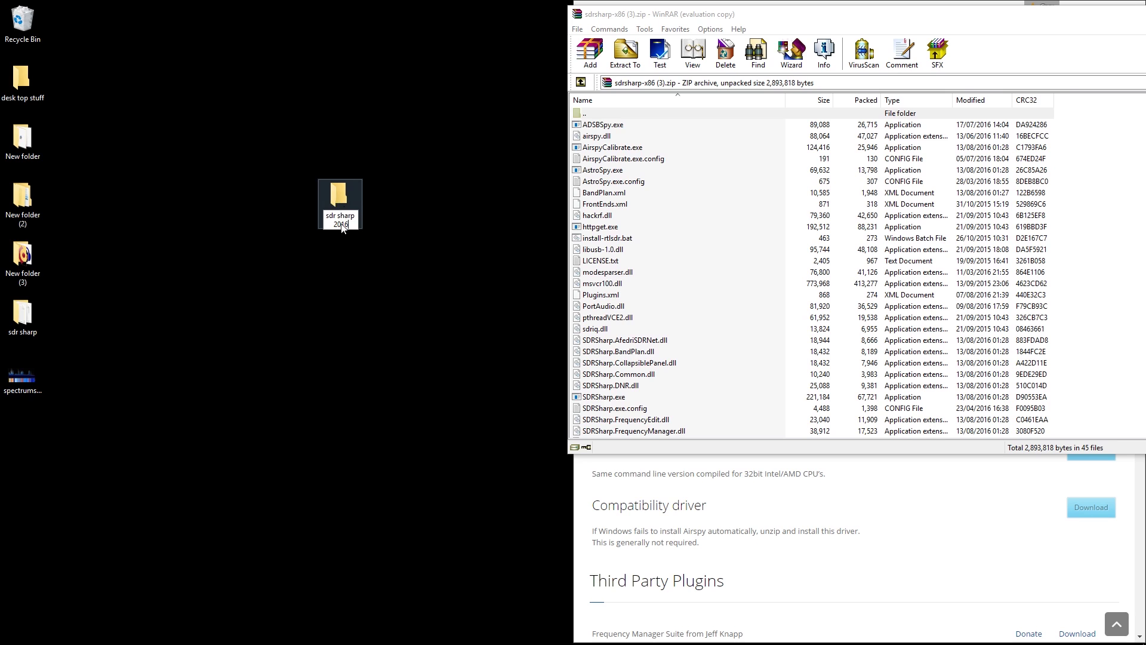
double_click(339, 200)
Step: Place WinRAR beside the folder and drag all 45 archive files into sdr sharp 2016
left_click_drag(680, 18, 1, 54)
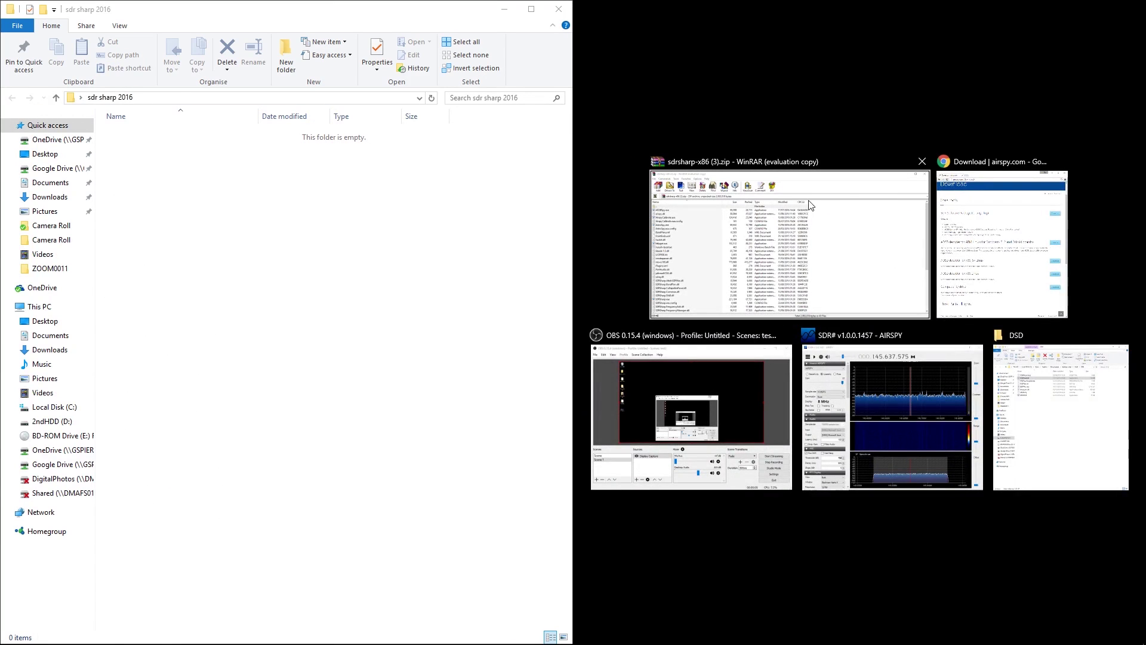
left_click(841, 214)
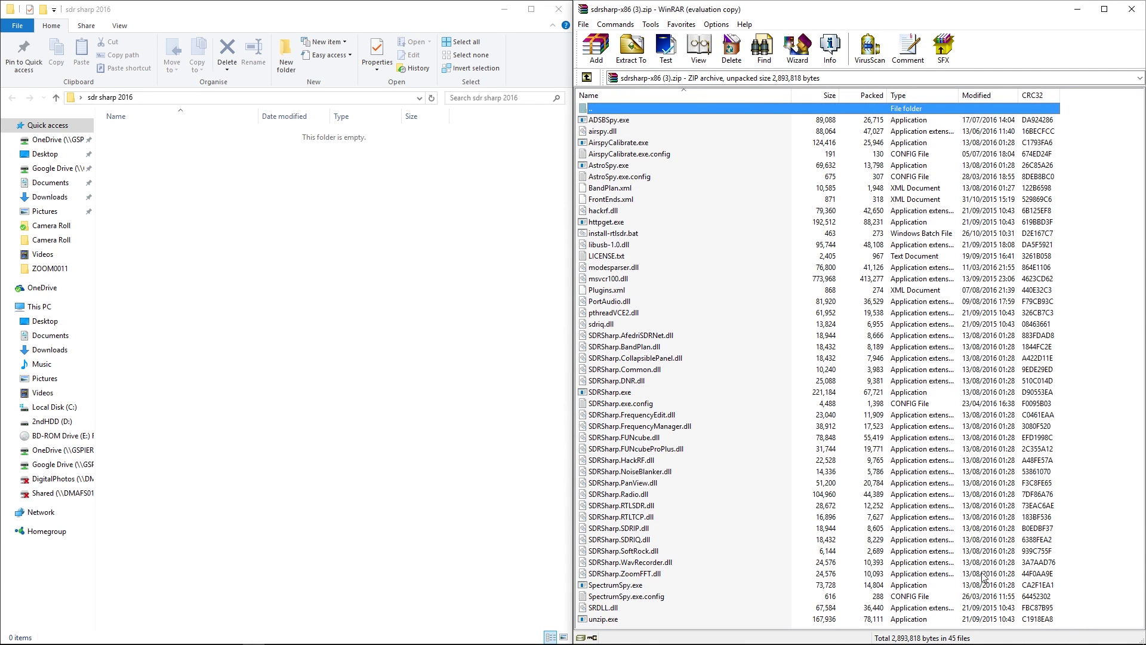
left_click_drag(1070, 623, 570, 115)
left_click_drag(598, 176, 266, 254)
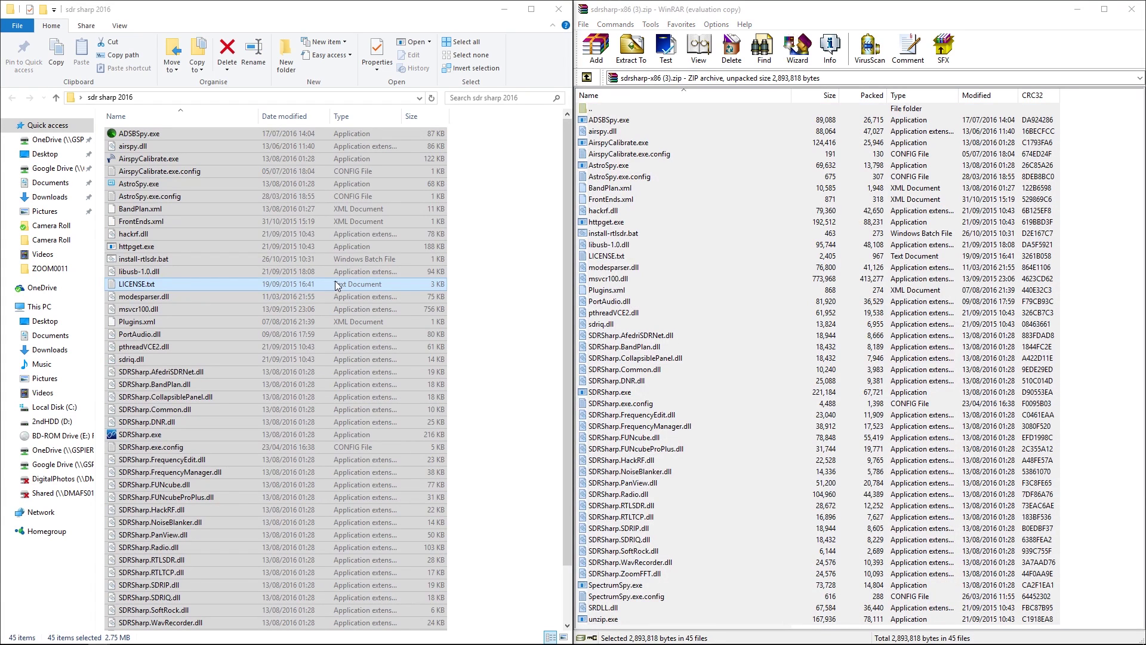
Step: Close WinRAR, the Airspy Chrome window and the sdr sharp 2016 folder window
left_click(1131, 9)
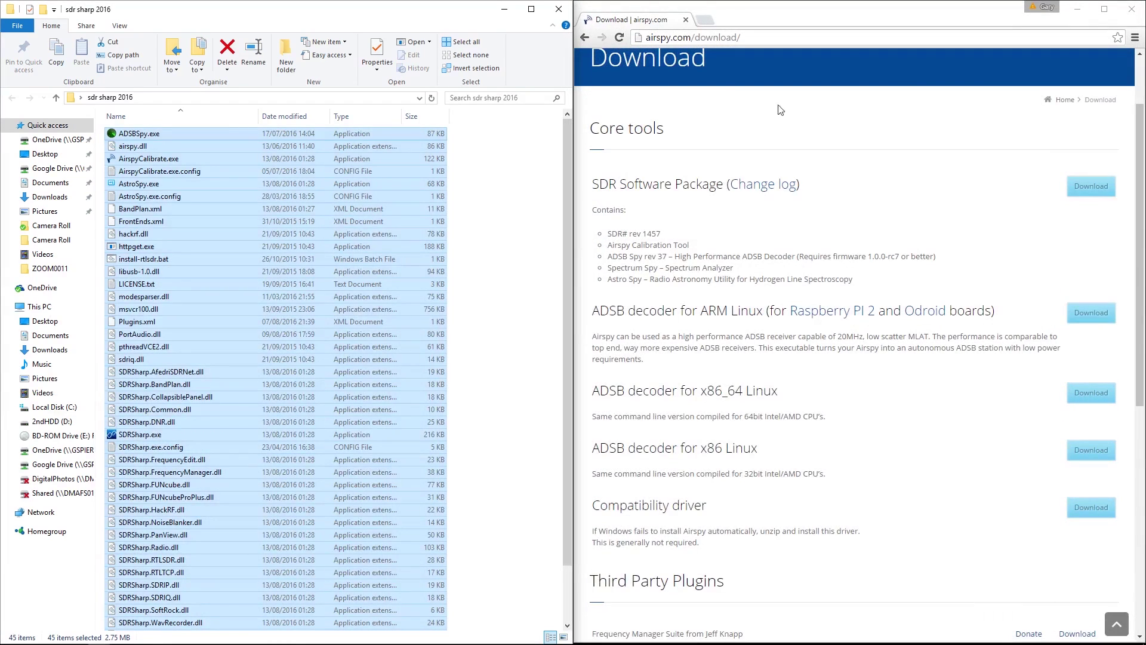
left_click(1131, 9)
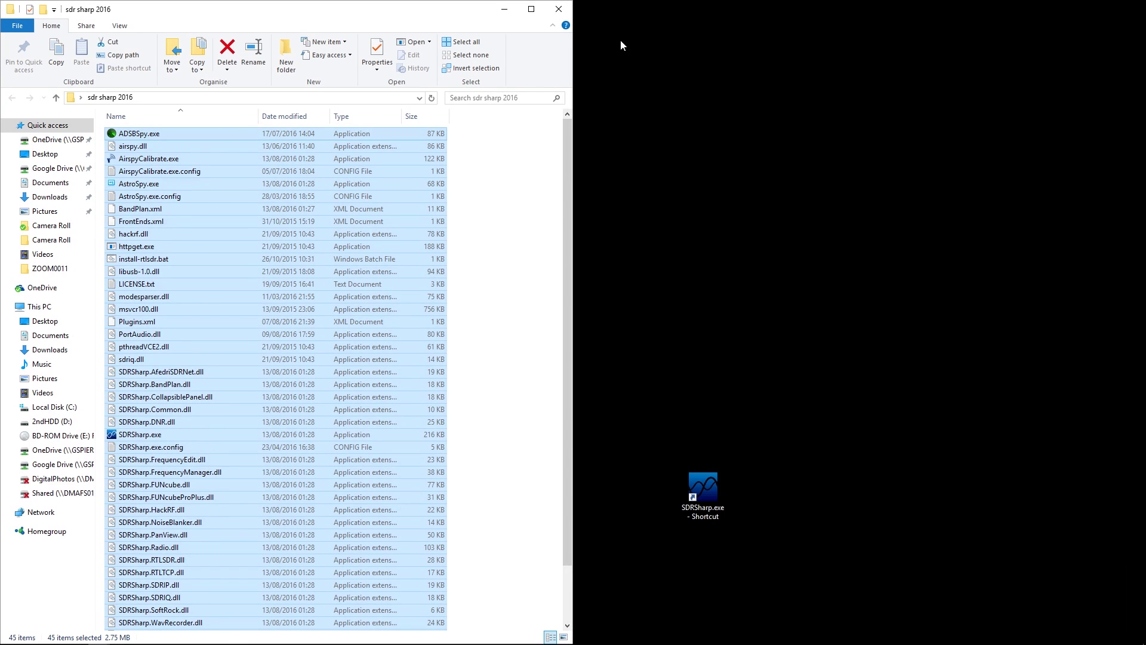
left_click_drag(430, 15, 743, 18)
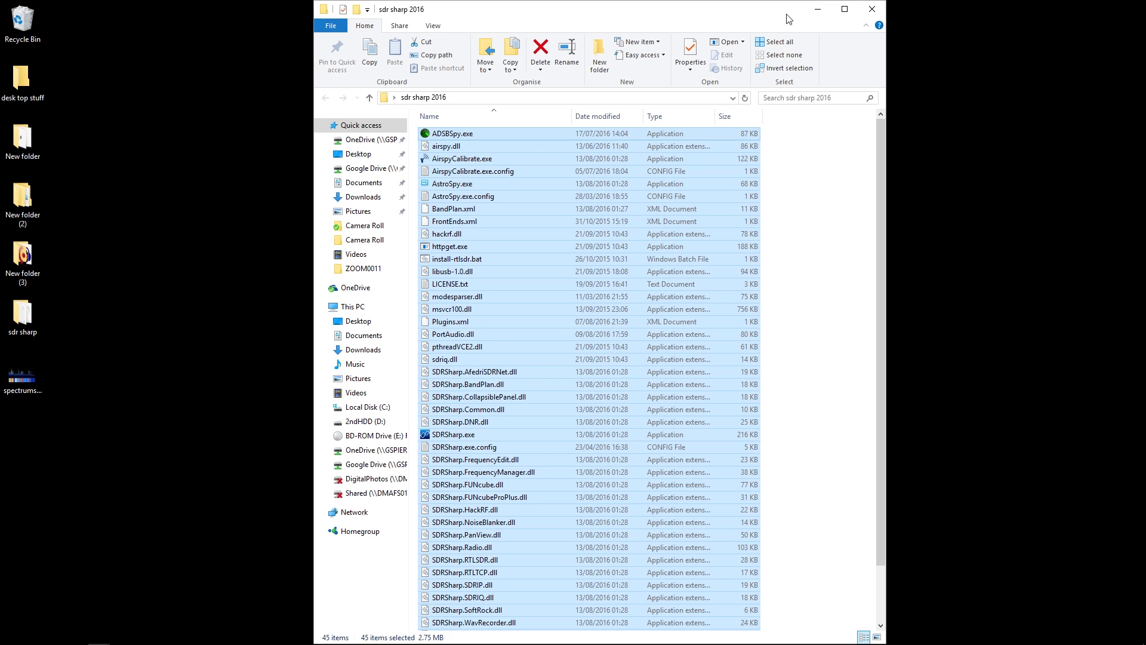
left_click(872, 12)
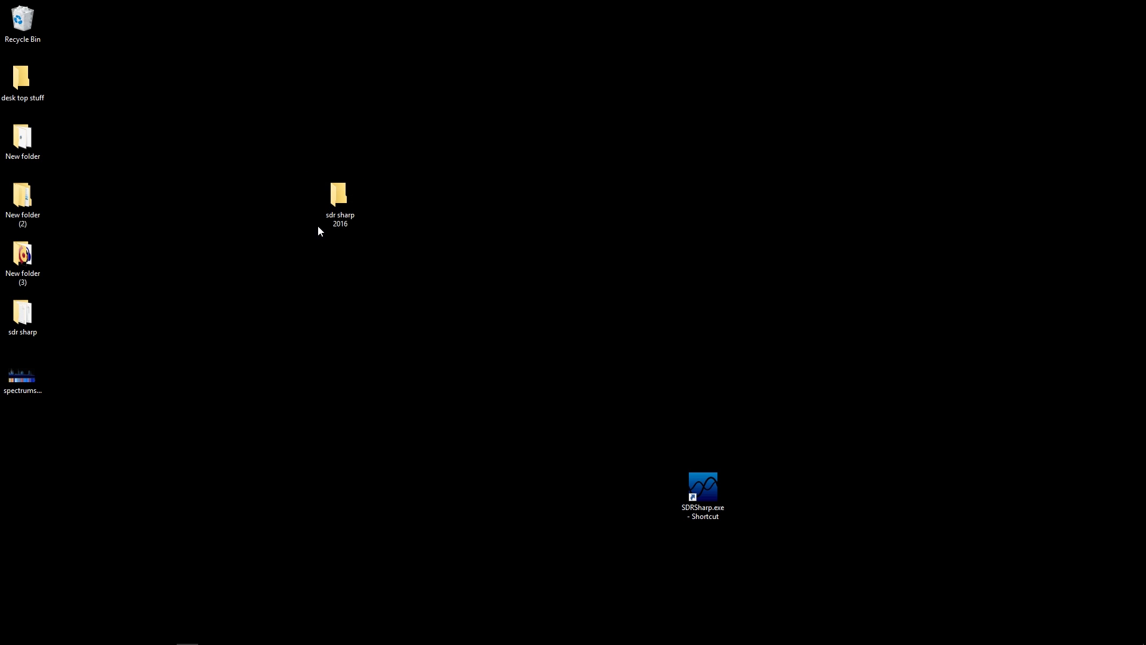
Step: Move the sdr sharp 2016 desktop folder into C:\Program Files (x86), approving administrator access
mouse_move(54, 640)
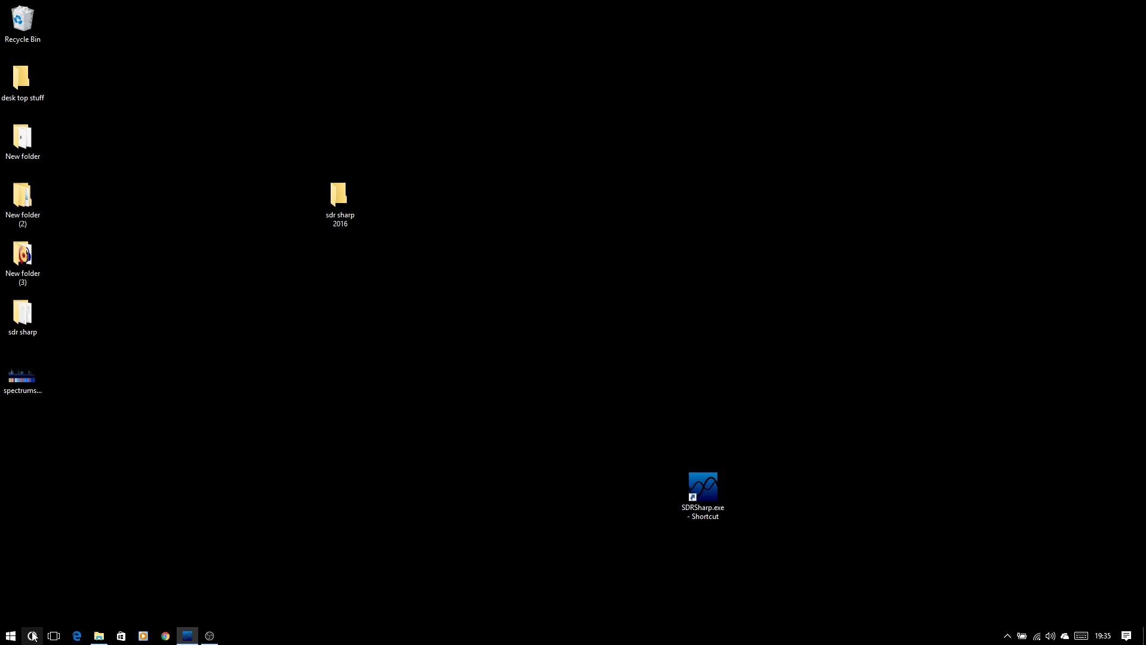
left_click(10, 635)
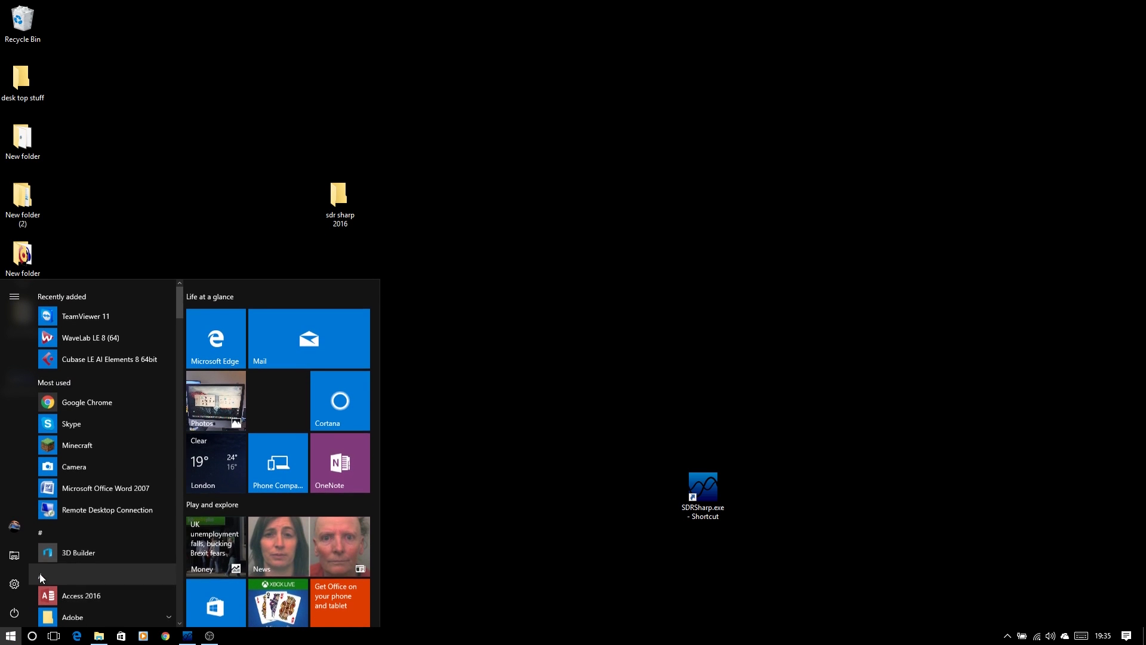
left_click(14, 556)
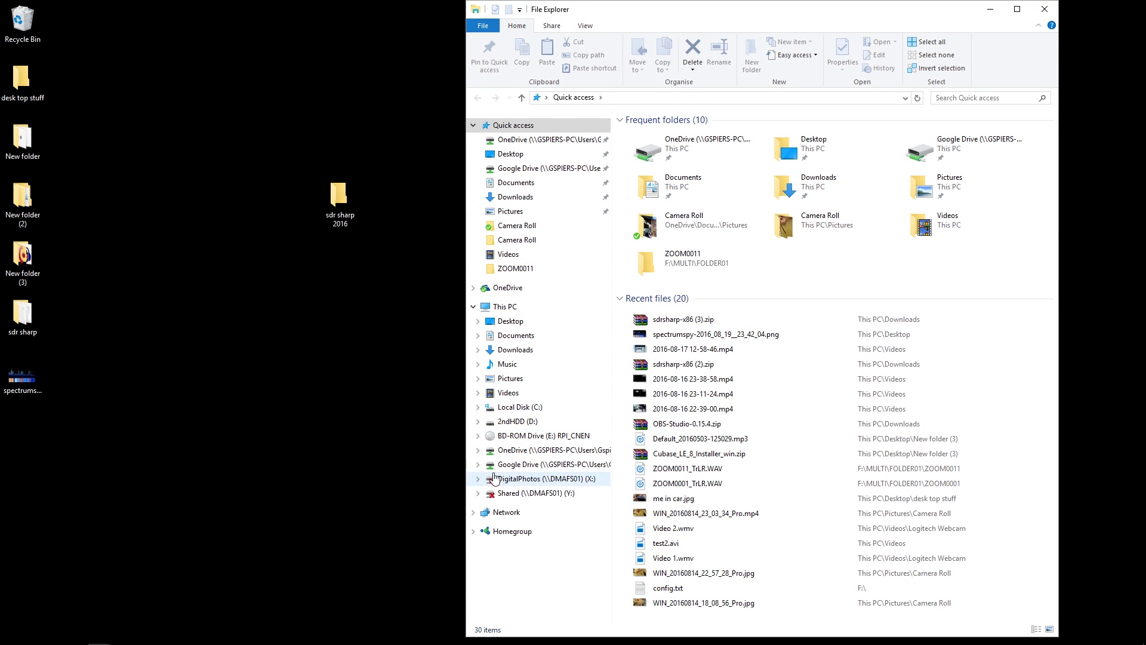
left_click(477, 407)
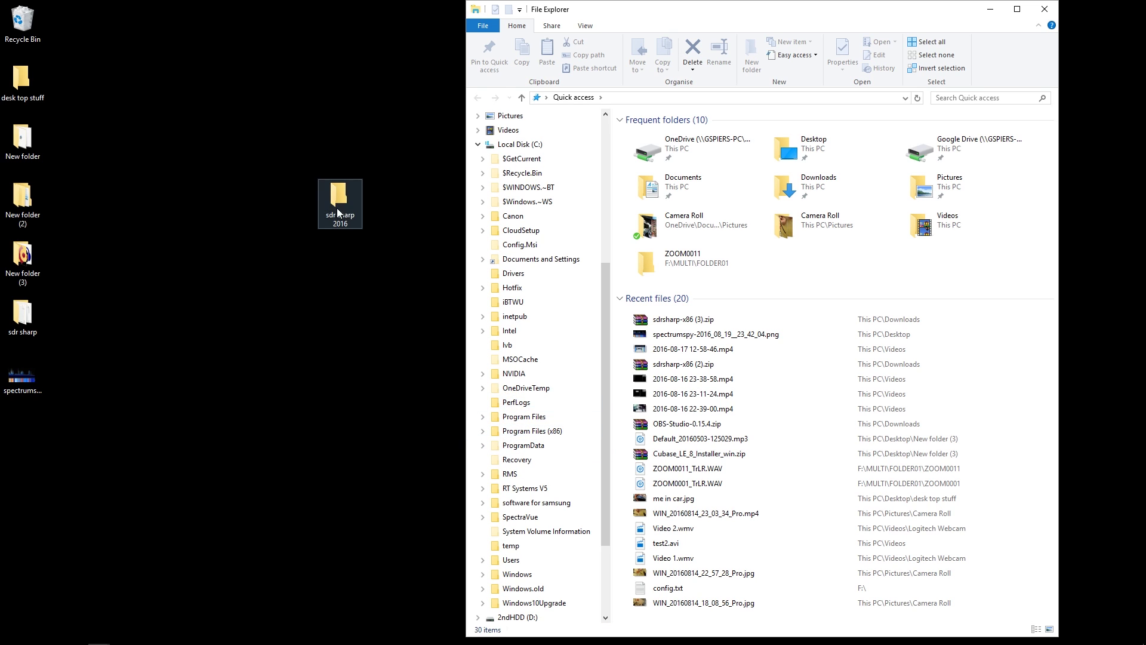
left_click_drag(338, 202, 497, 131)
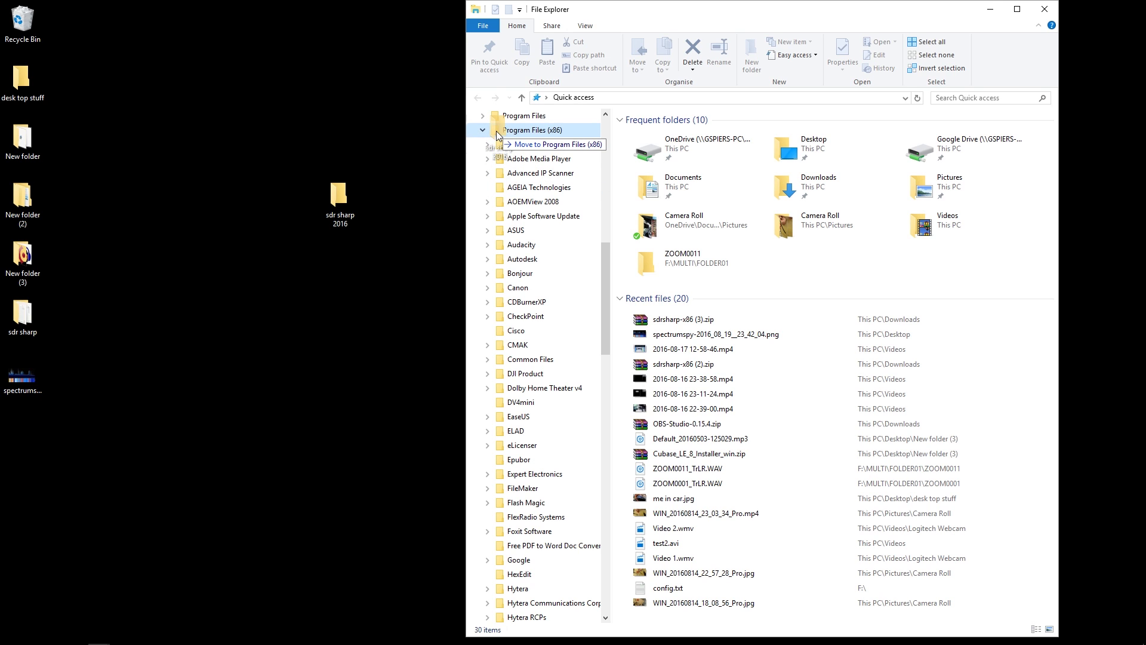
left_click_drag(496, 130, 496, 130)
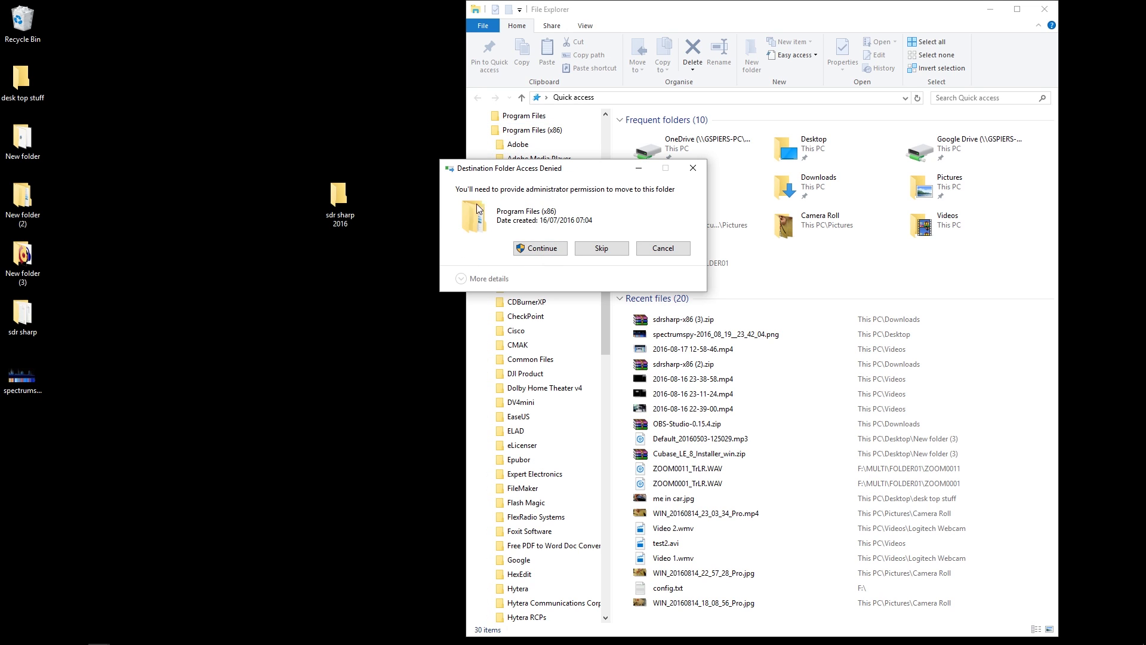
left_click(539, 249)
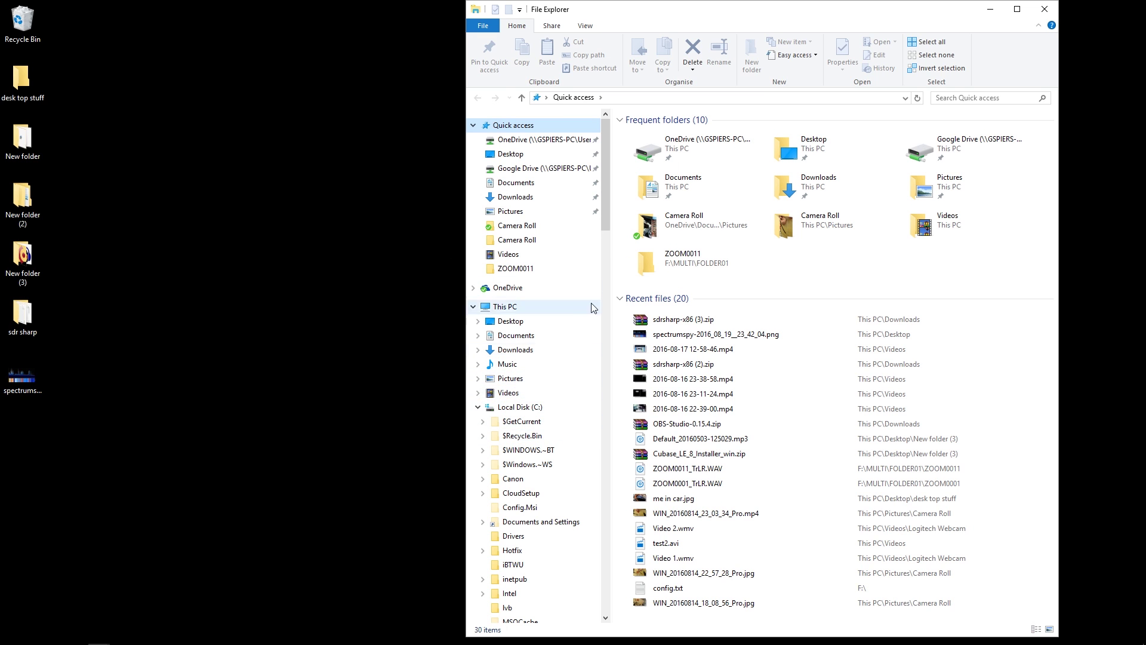
Step: Browse to Program Files (x86)\sdr sharp 2016 to list its 45 files, including SDRSharp.exe
left_click_drag(605, 230, 607, 320)
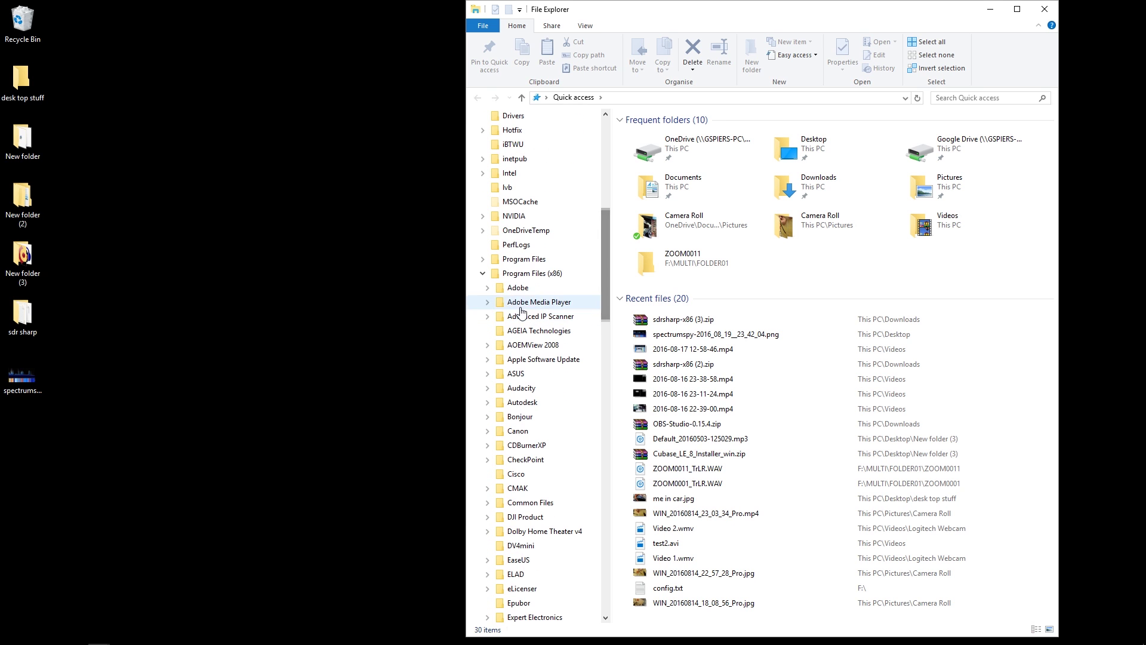
scroll(515, 412, "down", 2)
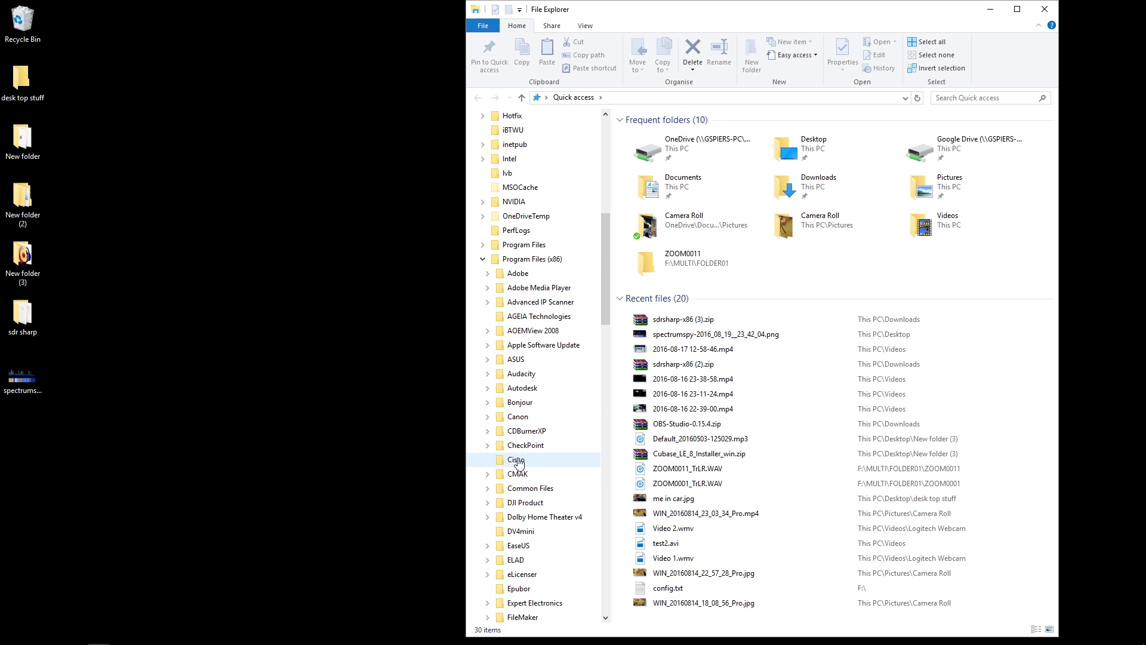
scroll(519, 460, "down", 5)
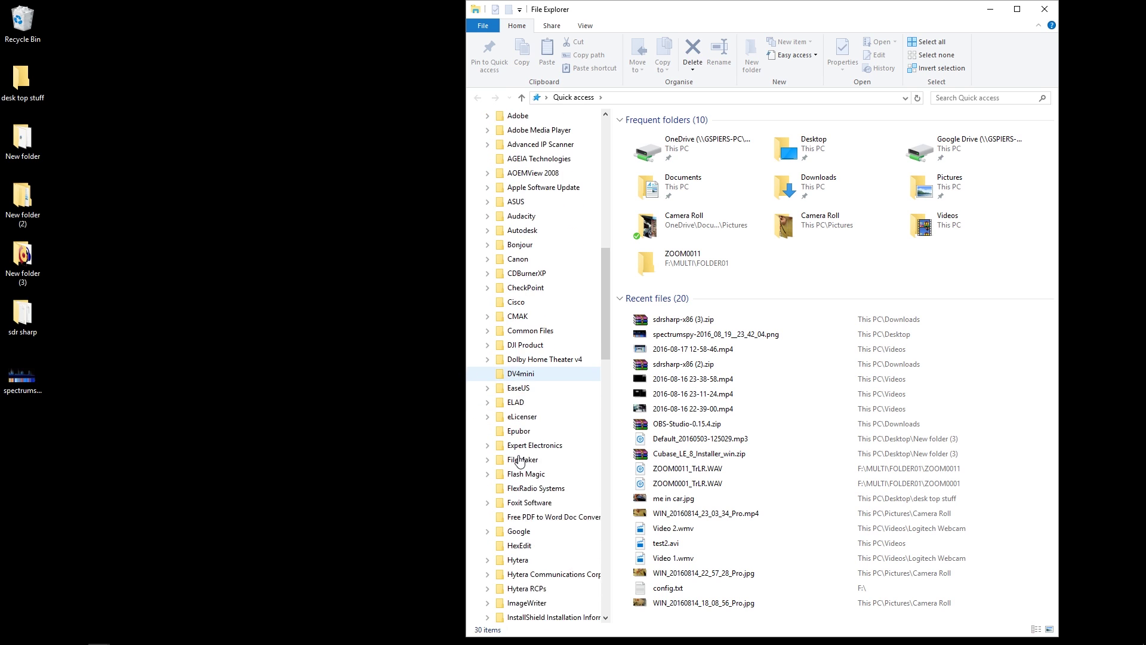
scroll(519, 462, "down", 9)
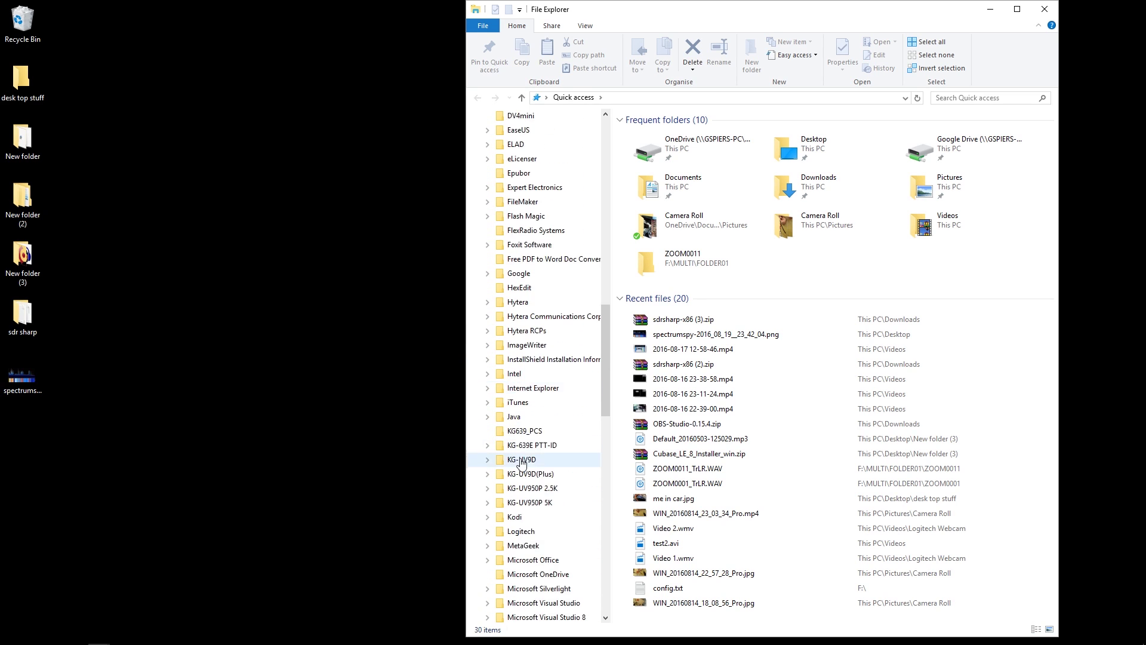
scroll(519, 452, "down", 5)
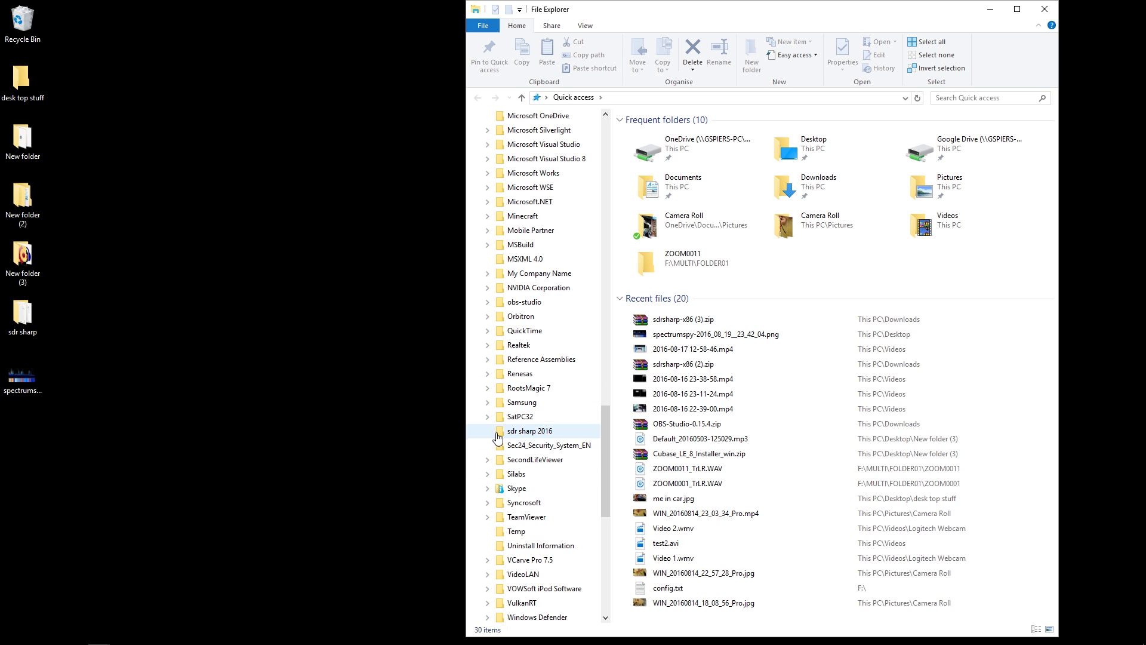
left_click(504, 434)
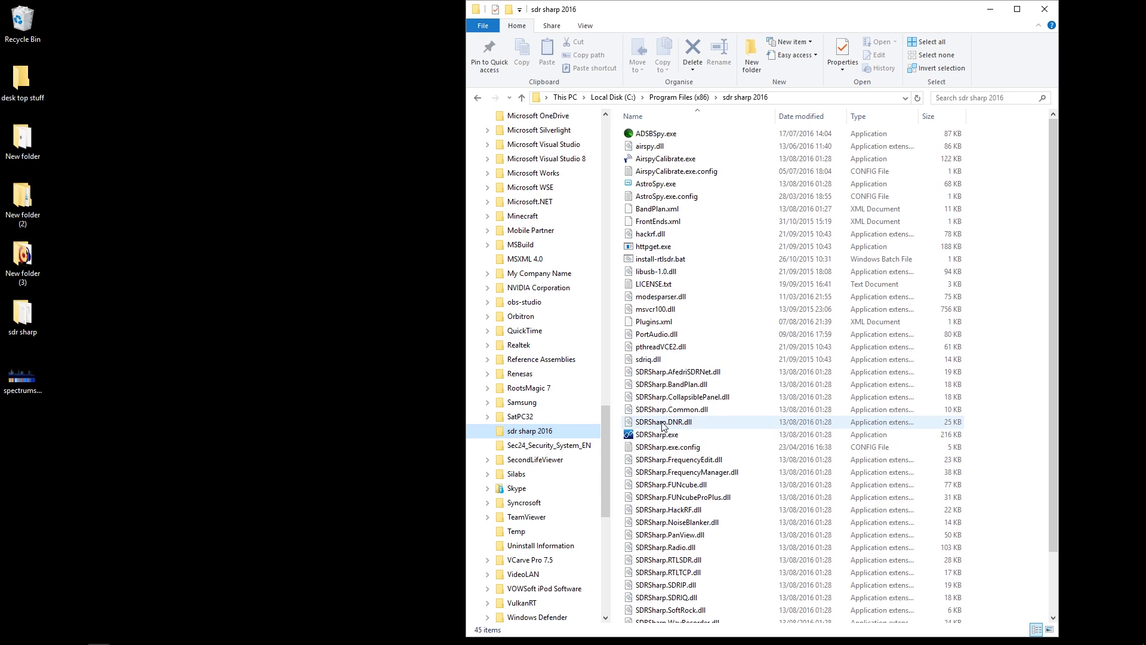
scroll(662, 433, "down", 1)
scroll(660, 328, "up", 1)
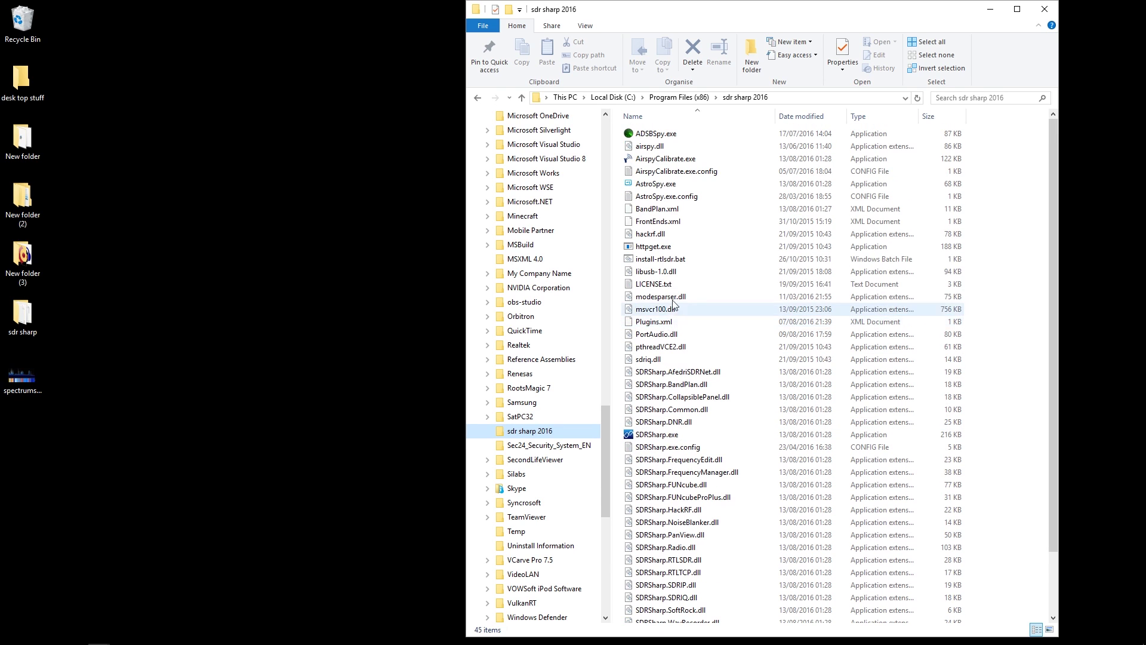
right_click(647, 137)
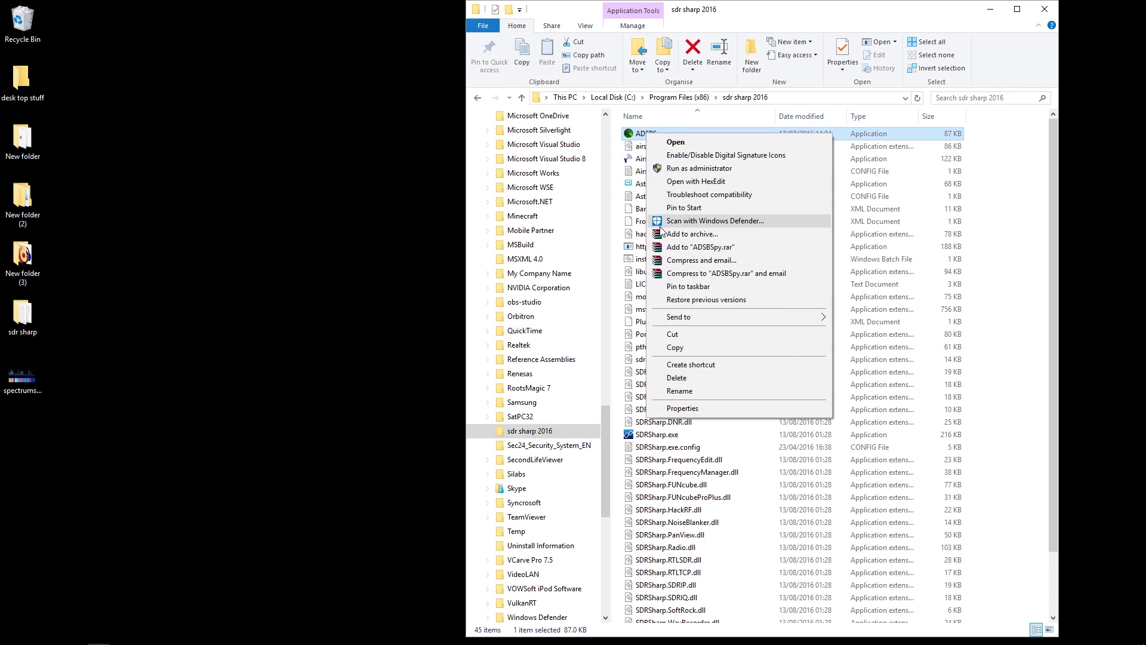
Step: Create an ADSBSpy.exe shortcut and move it onto the desktop
left_click(689, 367)
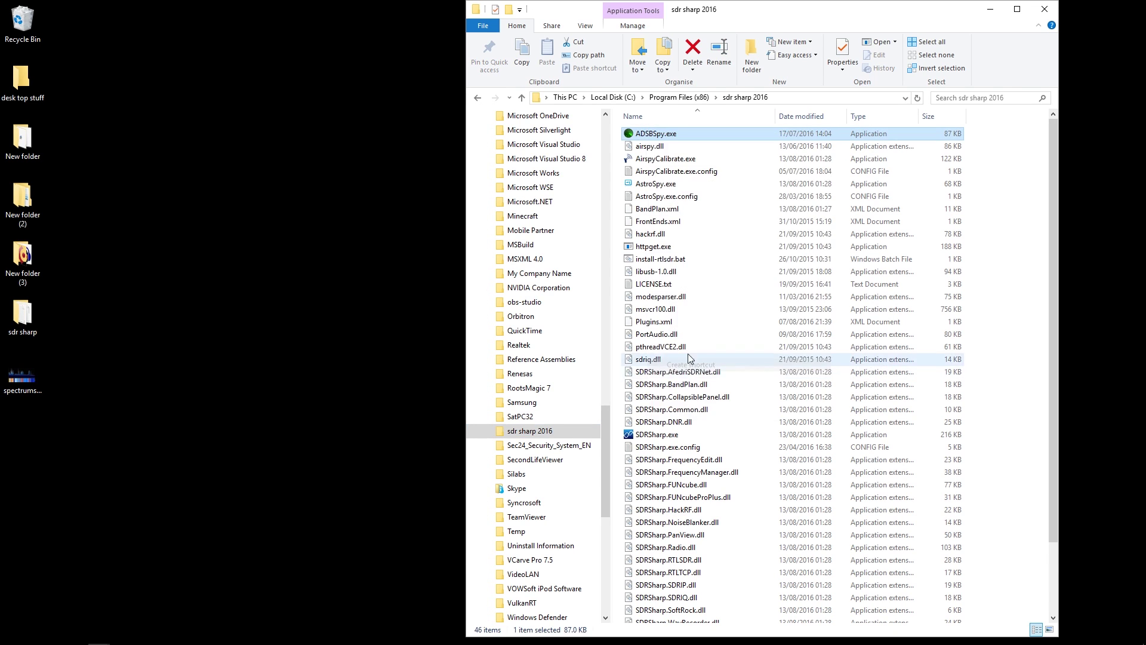
left_click_drag(645, 150, 307, 125)
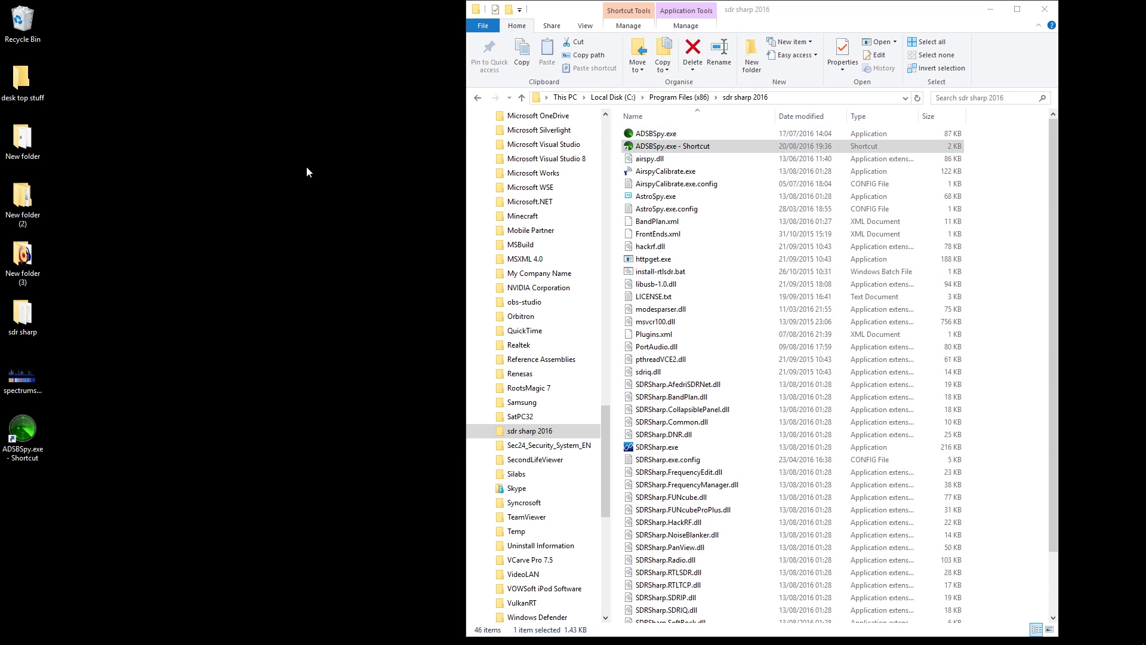
scroll(674, 350, "down", 1)
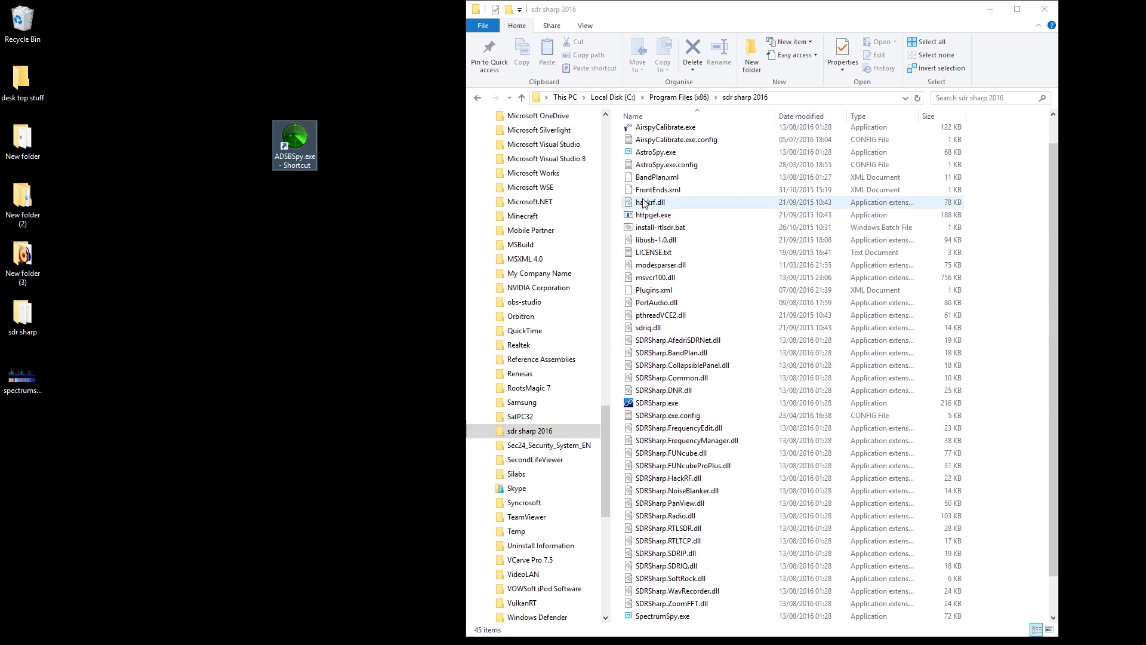
scroll(655, 227, "down", 1)
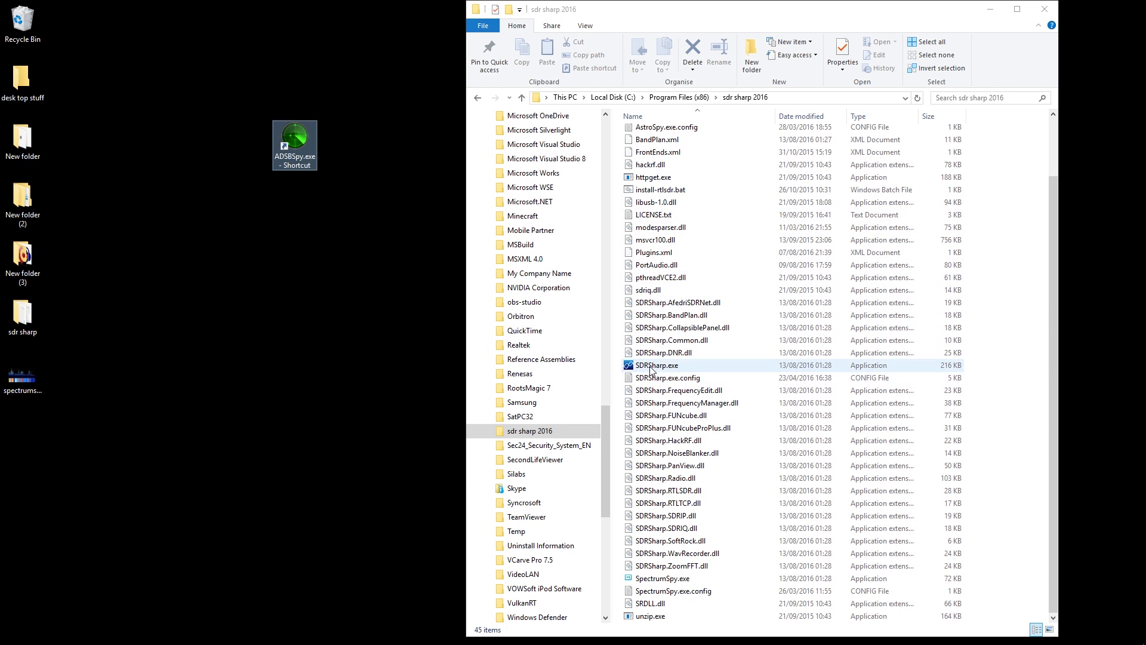
Step: Create an SDRSharp.exe shortcut on the desktop, replacing the existing one
right_click(649, 367)
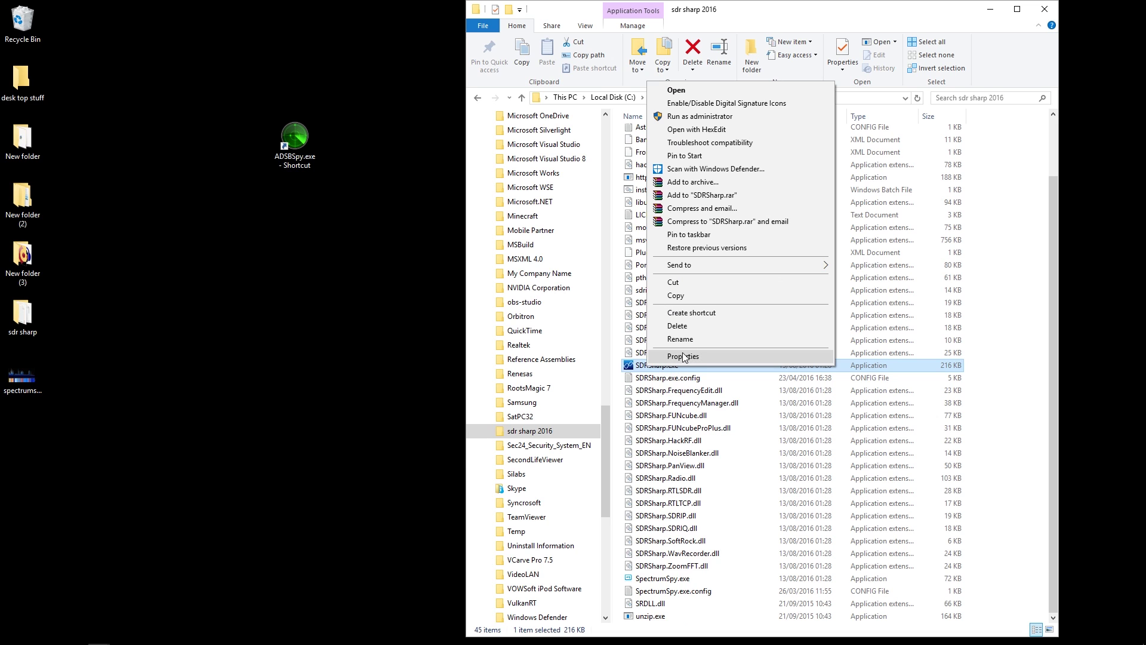
left_click(688, 313)
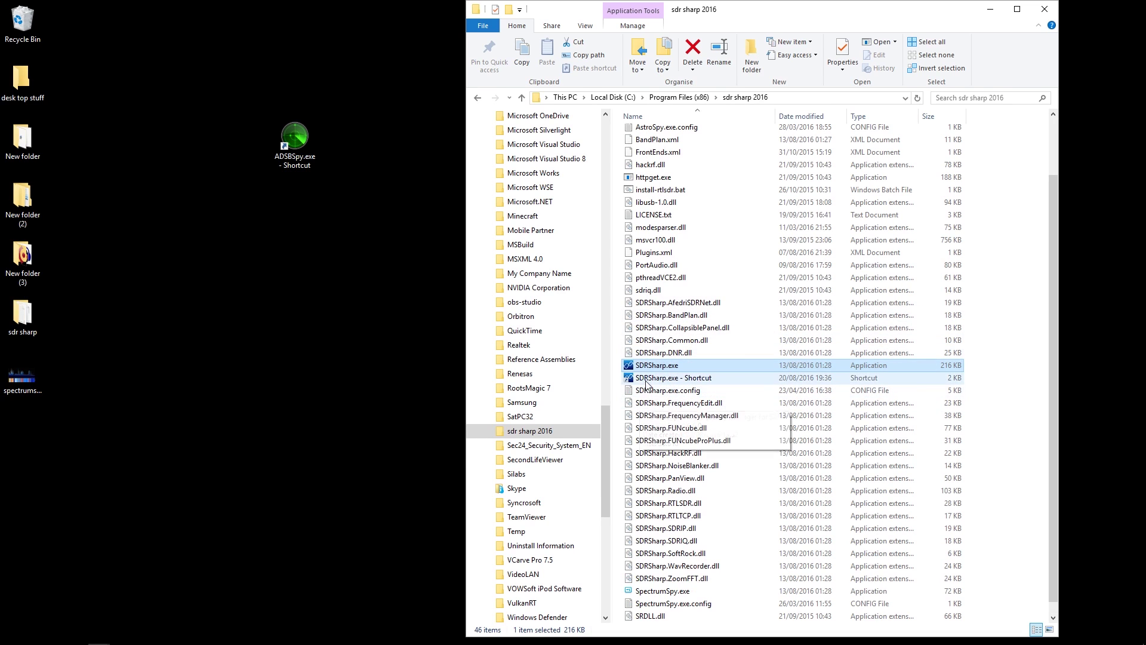
left_click_drag(665, 377, 285, 265)
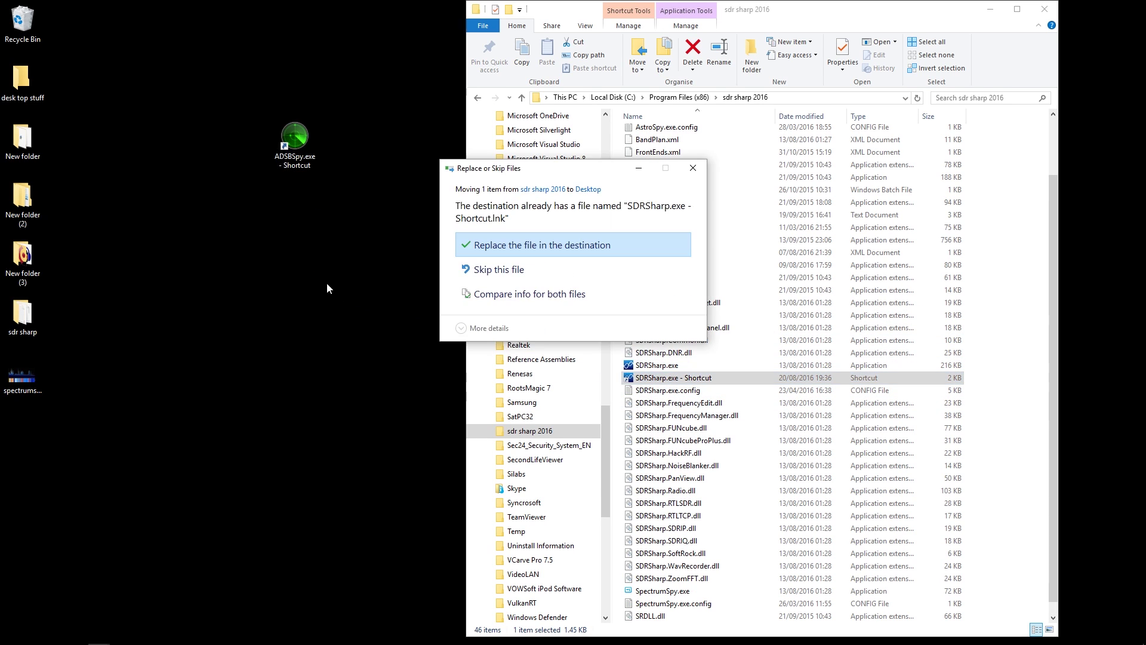
left_click(493, 250)
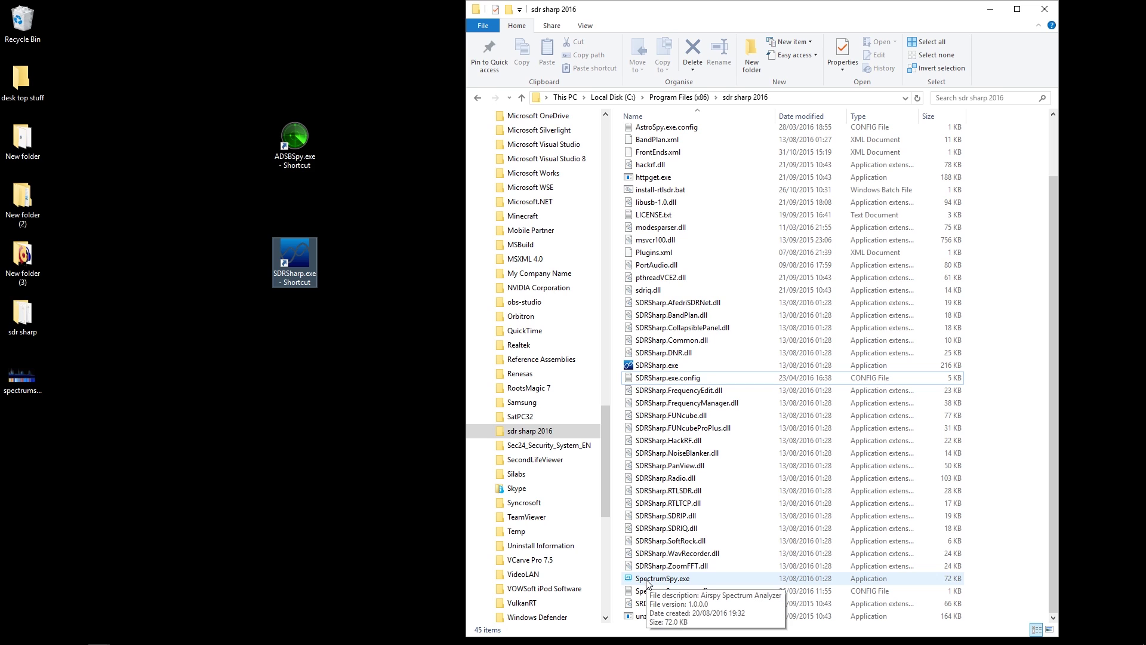
Step: Put a SpectrumSpy.exe shortcut on the desktop and close the sdr sharp 2016 window
right_click(644, 581)
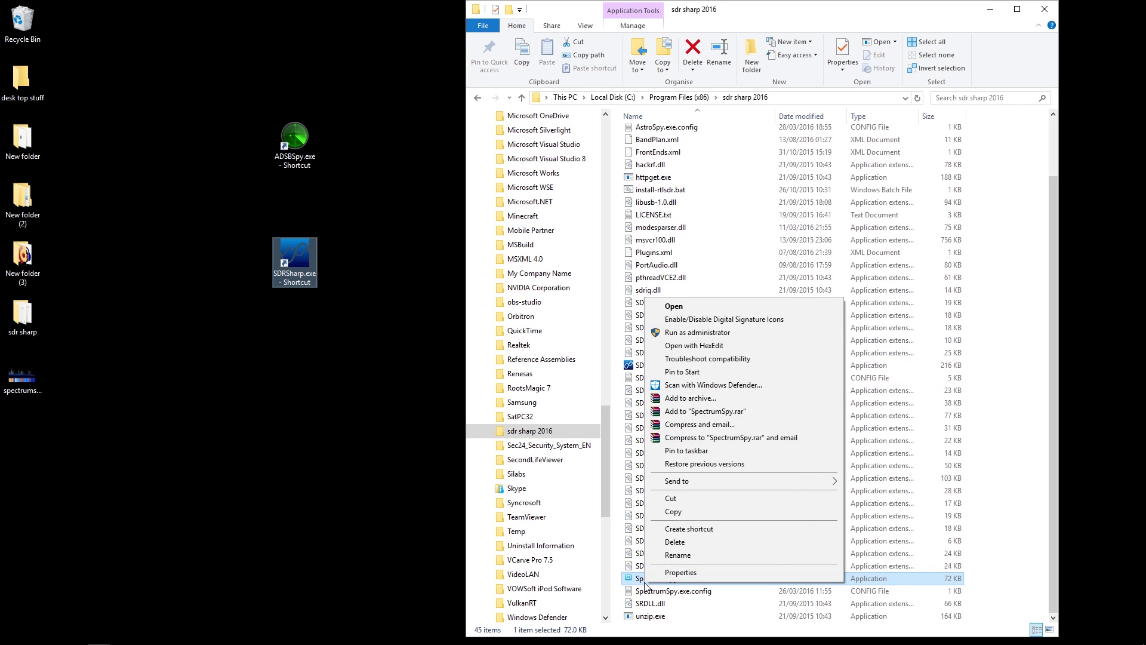
left_click(678, 529)
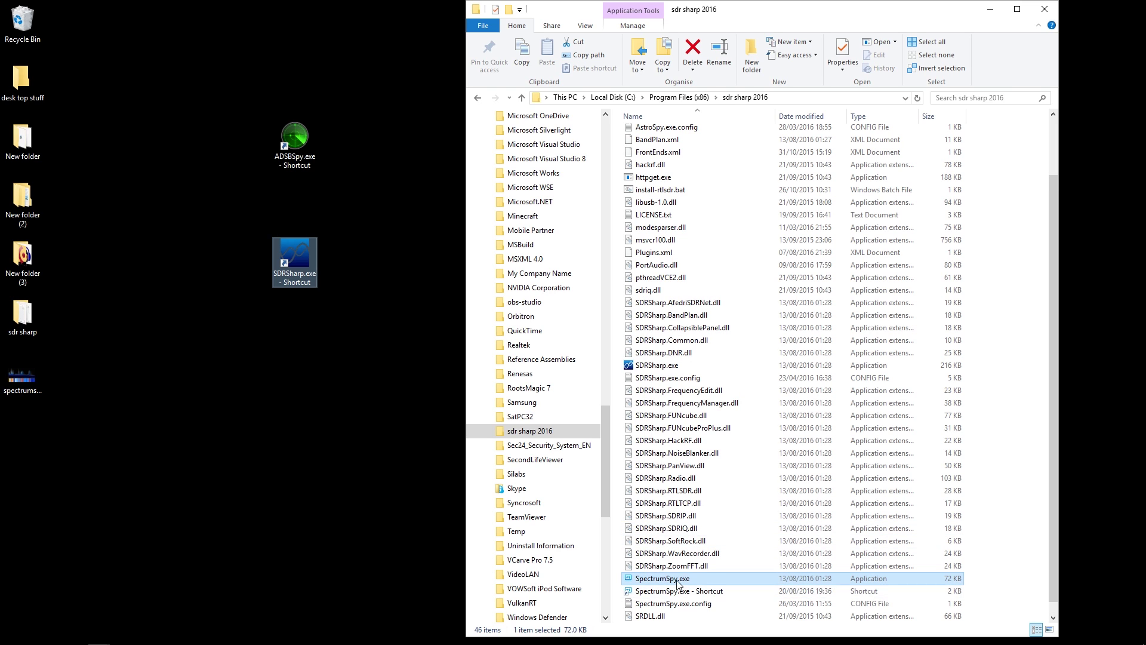
left_click_drag(646, 593, 267, 405)
left_click(344, 384)
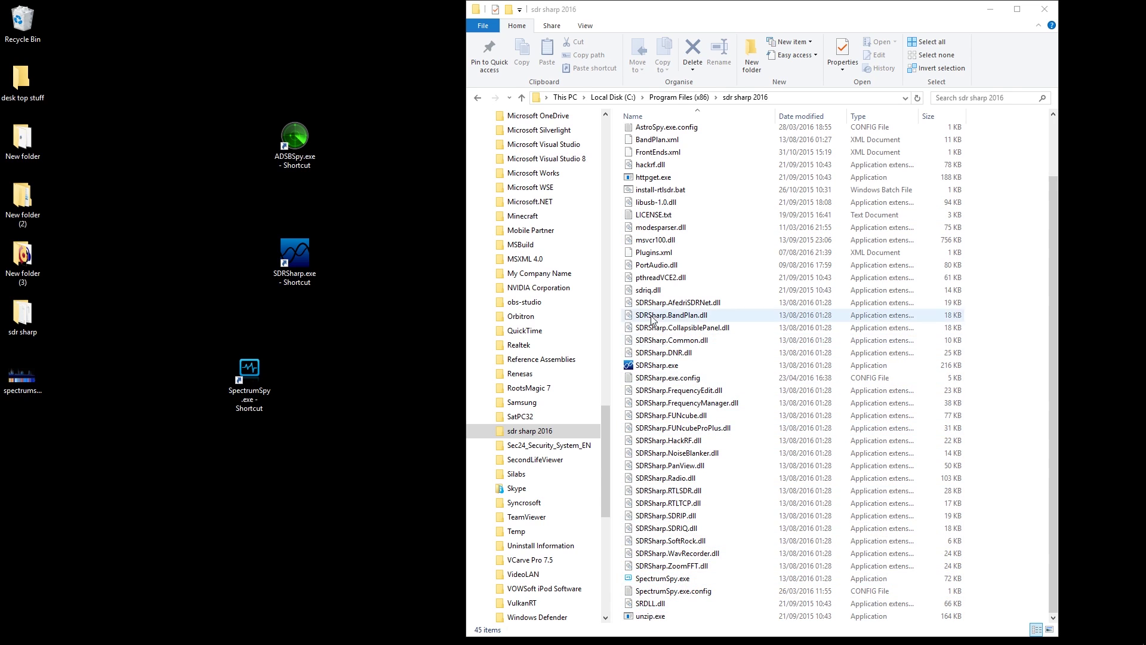
left_click(1044, 9)
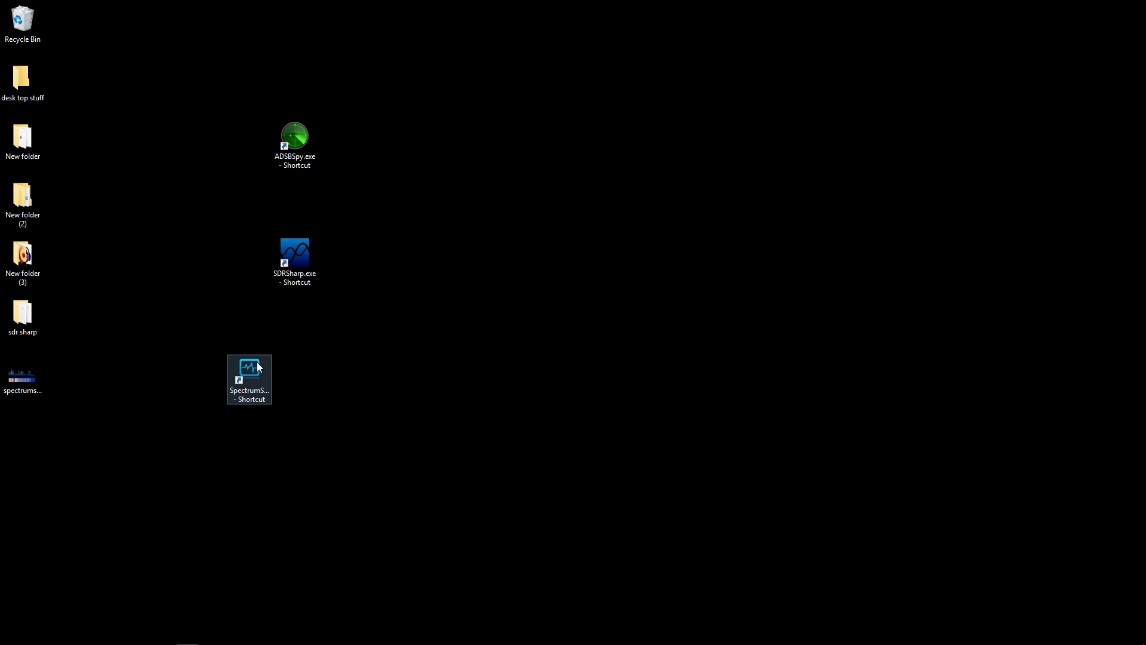
Step: Line up the SpectrumSpy and SDRSharp shortcuts beside ADSBSpy, then launch SDR#
left_click_drag(251, 363, 382, 135)
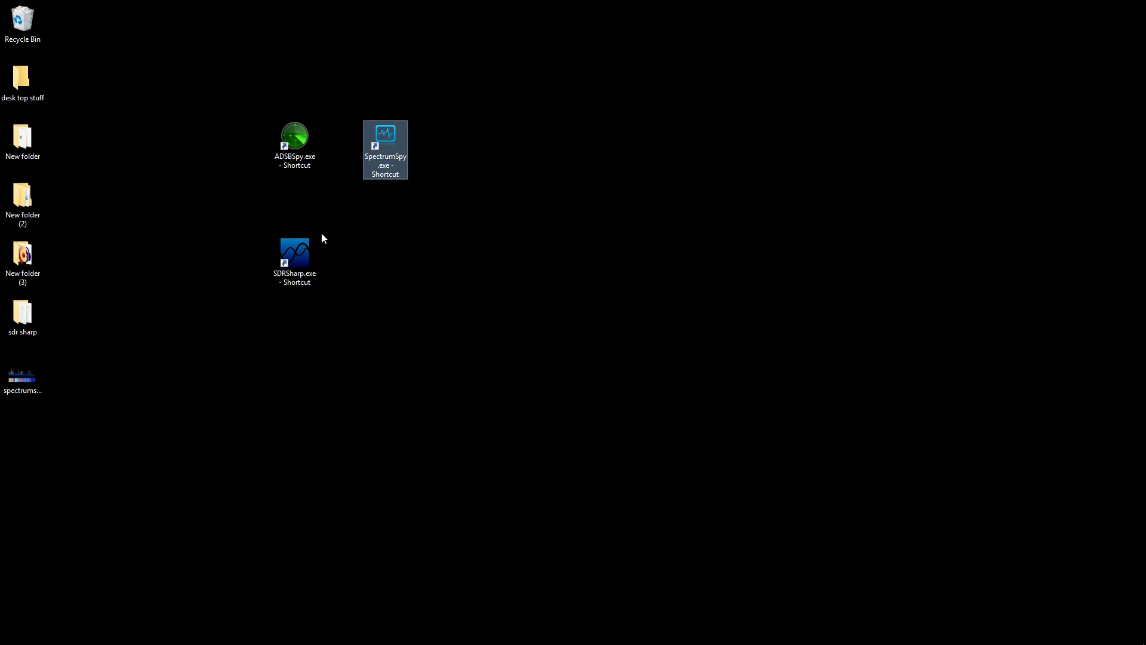
left_click_drag(302, 254, 450, 135)
left_click(446, 203)
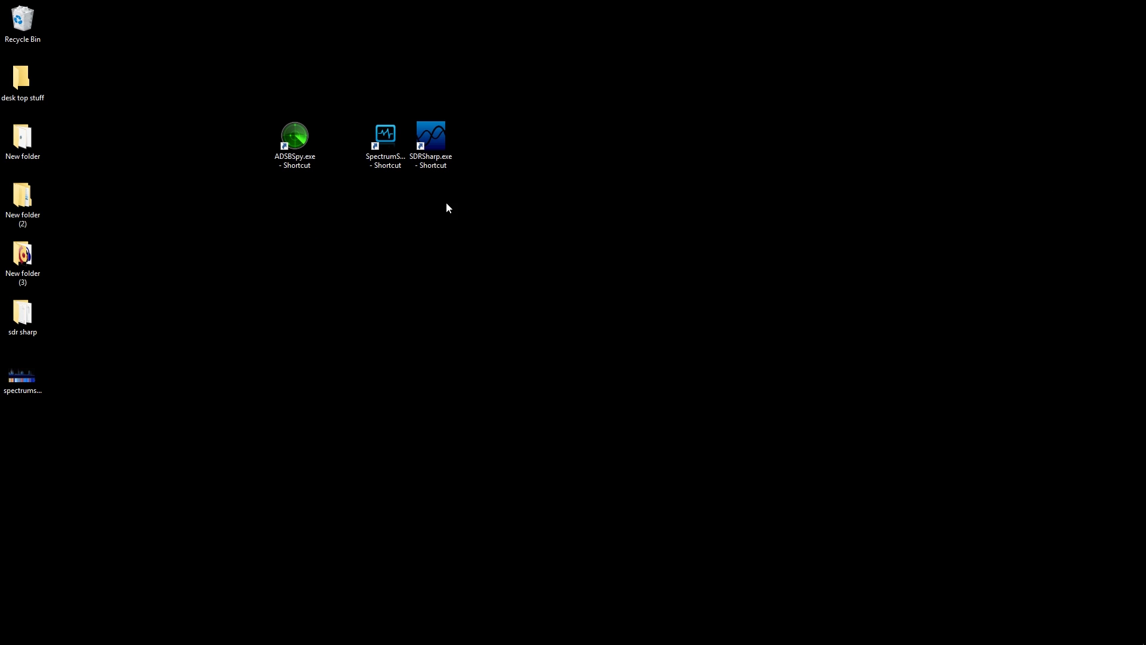
double_click(434, 149)
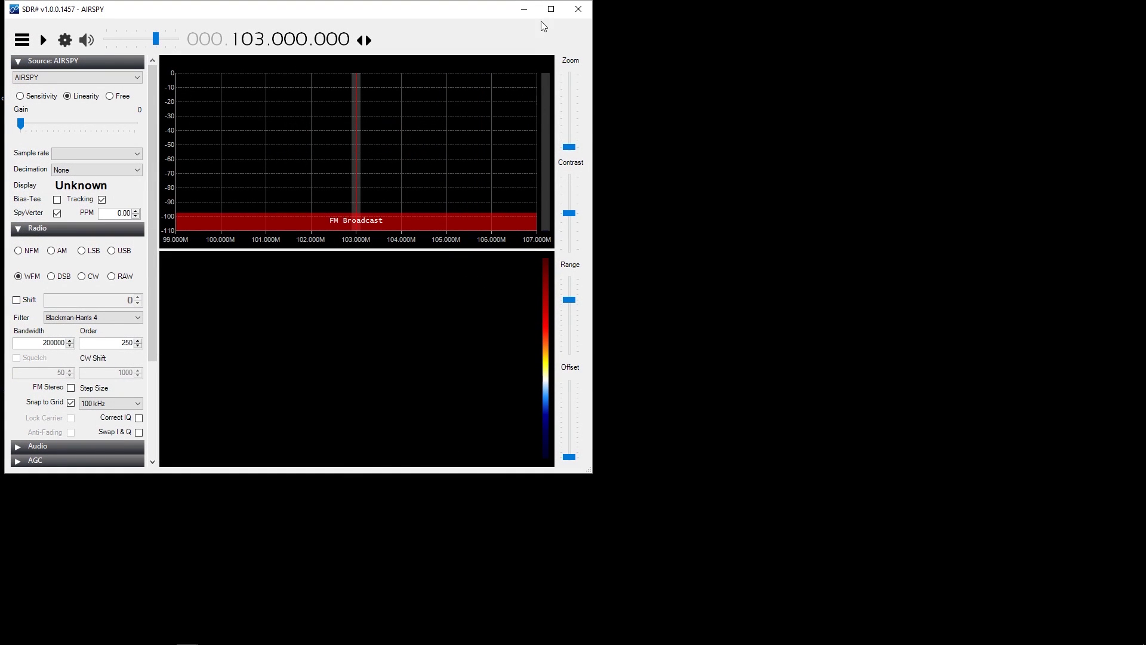
Step: Maximize SDR#, keep AIRSPY as source, raise Gain to 19, untick SpyVerter, lower the volume
left_click(551, 9)
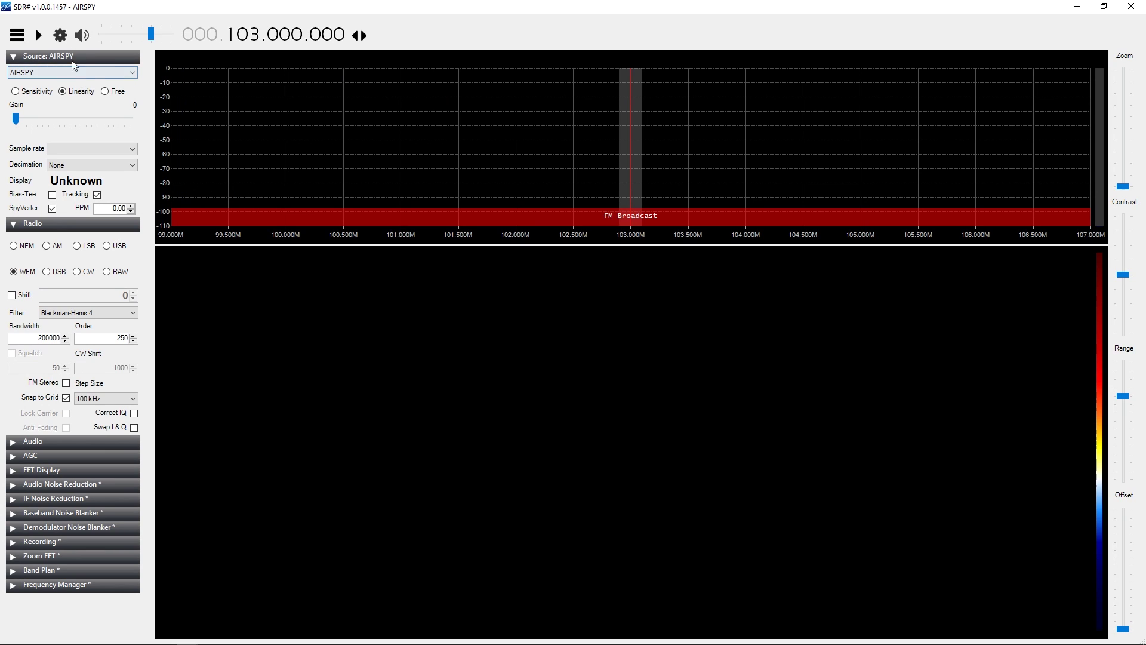
left_click(134, 77)
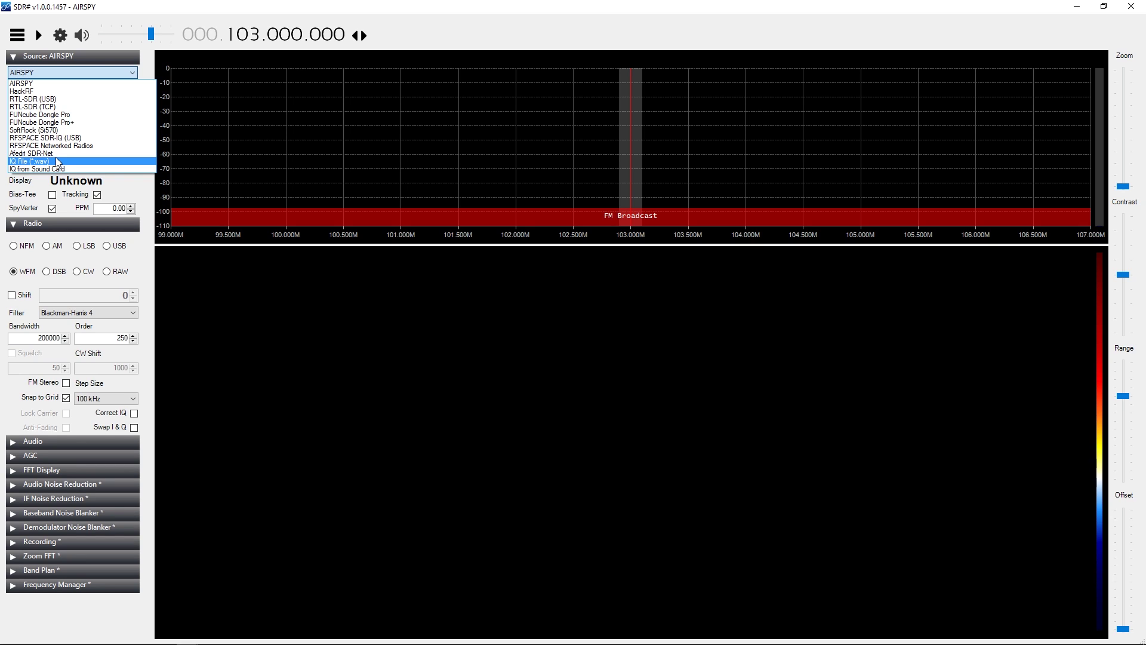
left_click(28, 83)
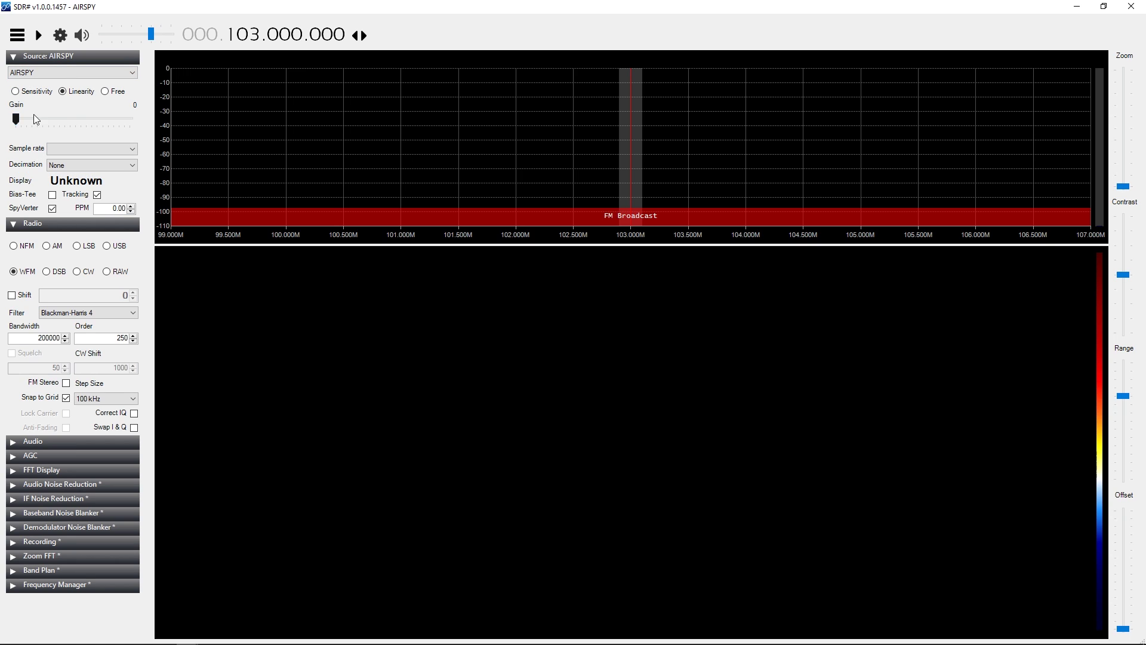
left_click_drag(16, 119, 83, 113)
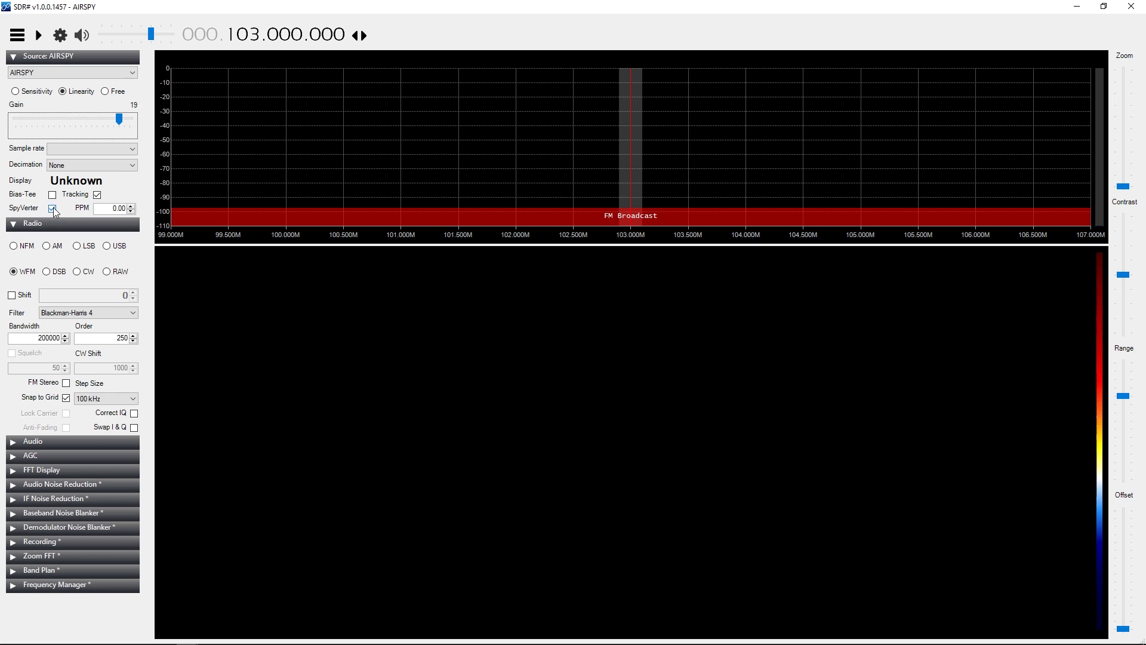
left_click(53, 207)
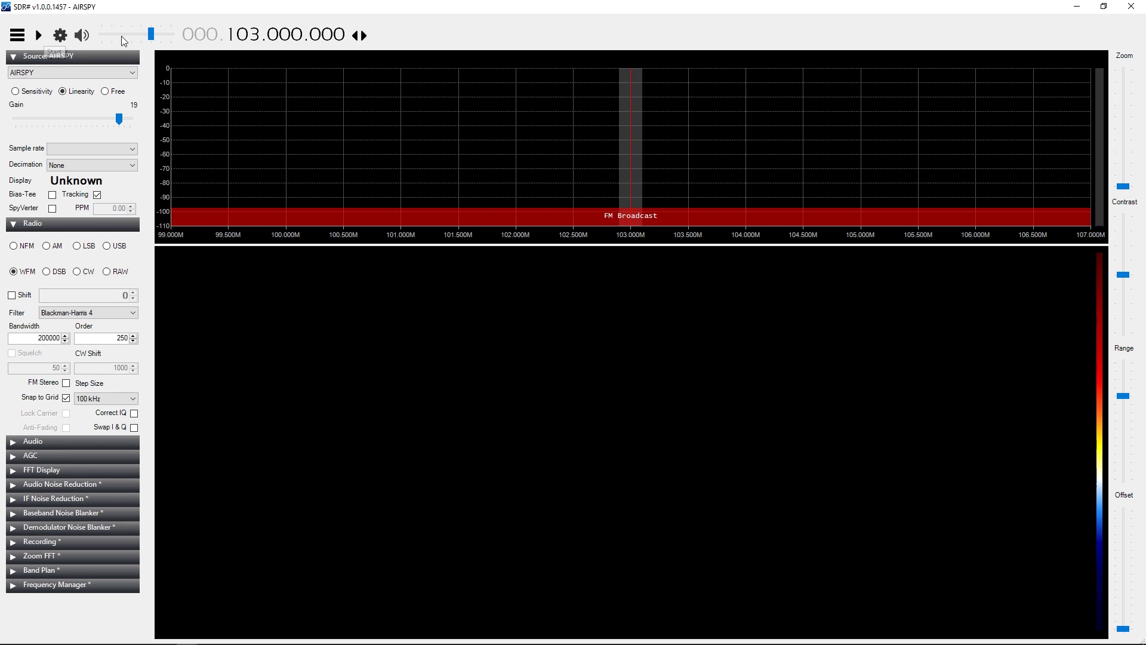
left_click_drag(151, 35, 106, 33)
Step: Start AIRSPY reception at 10 MSPS, dismissing the 'Cannot open AirSpy device' errors and retrying
left_click(40, 35)
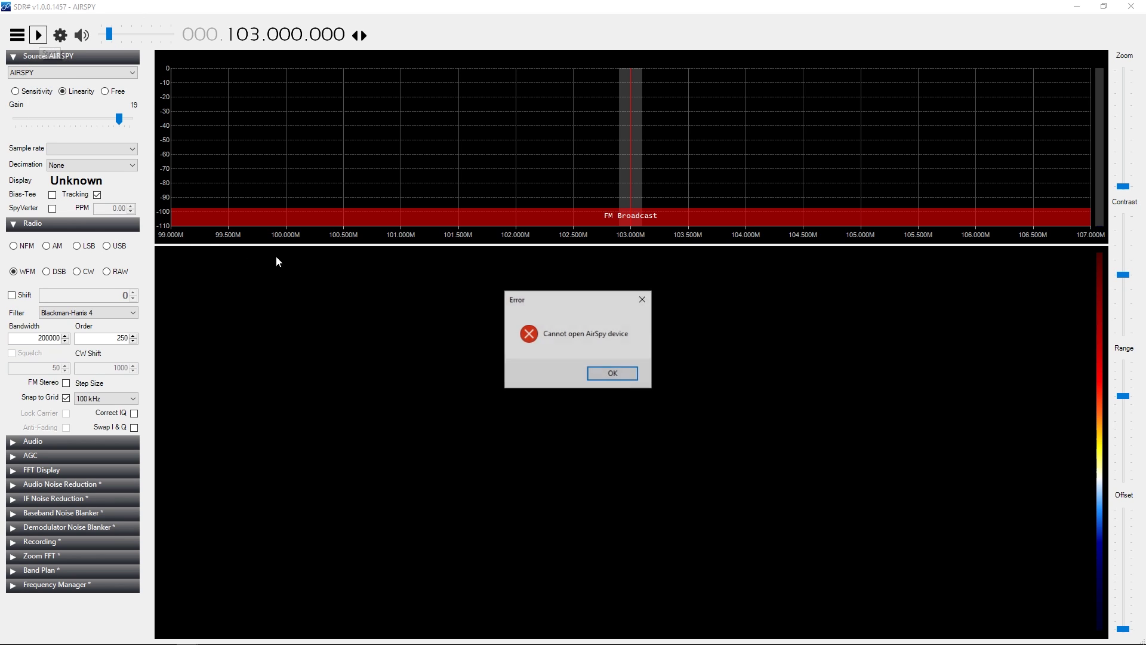
left_click(602, 378)
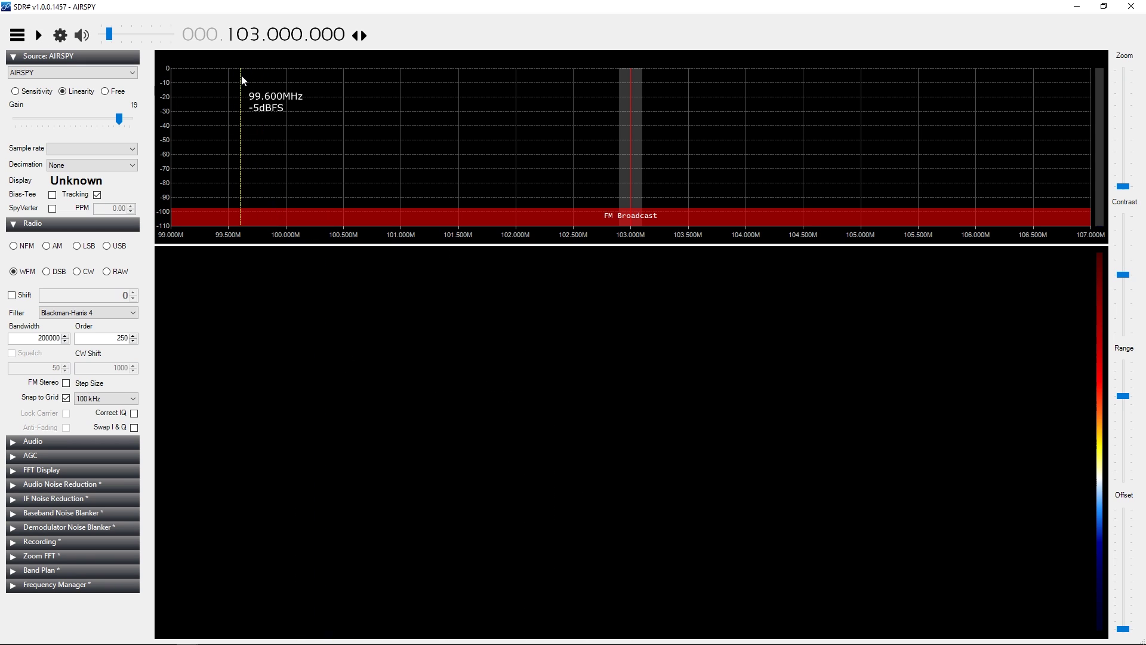
left_click(133, 73)
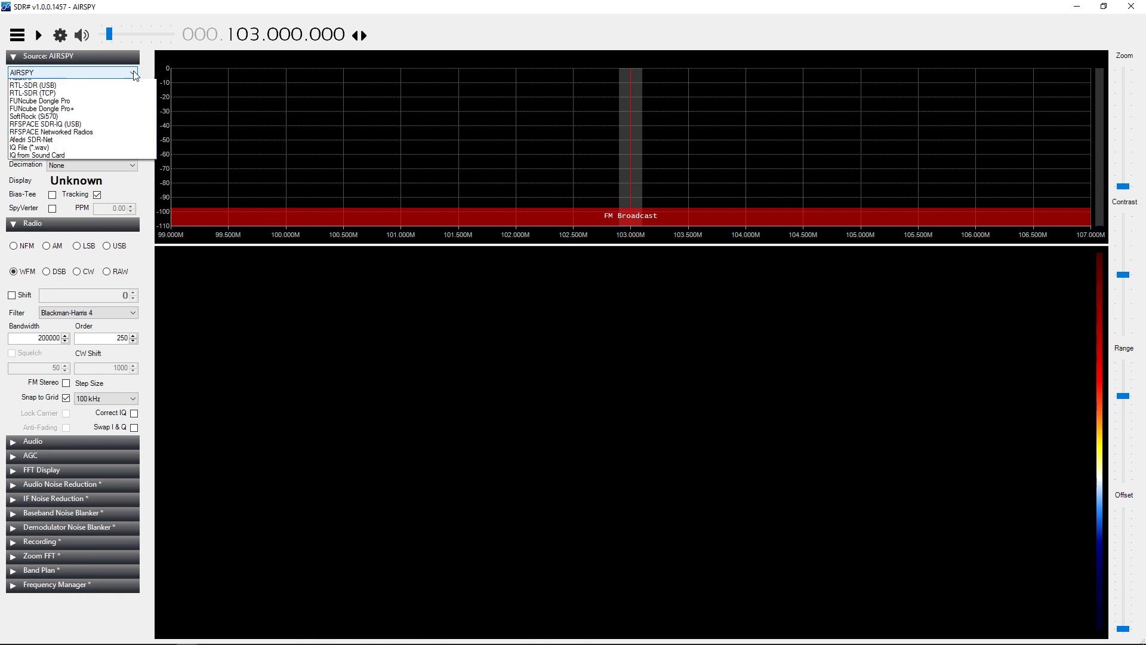
left_click(36, 78)
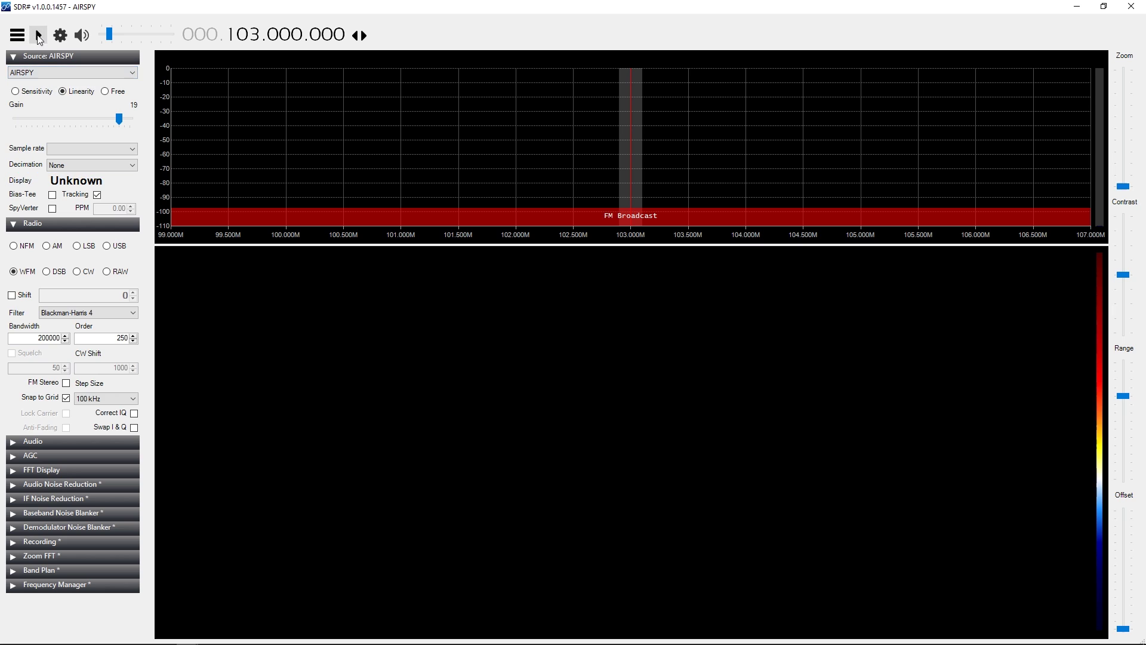
left_click(37, 39)
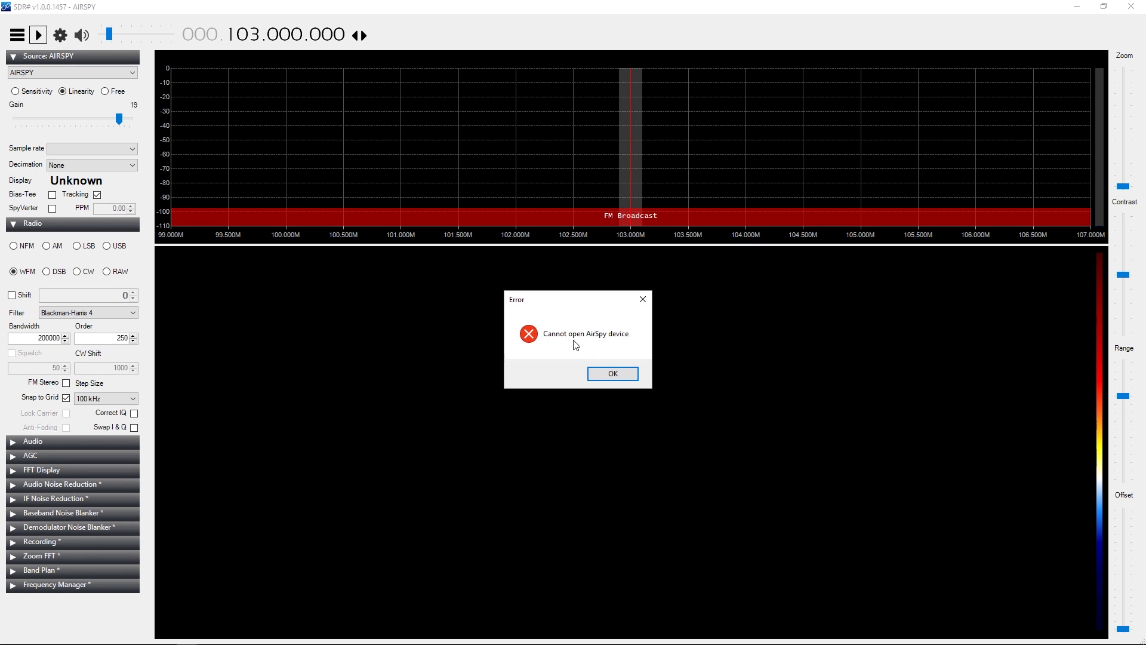
left_click(600, 377)
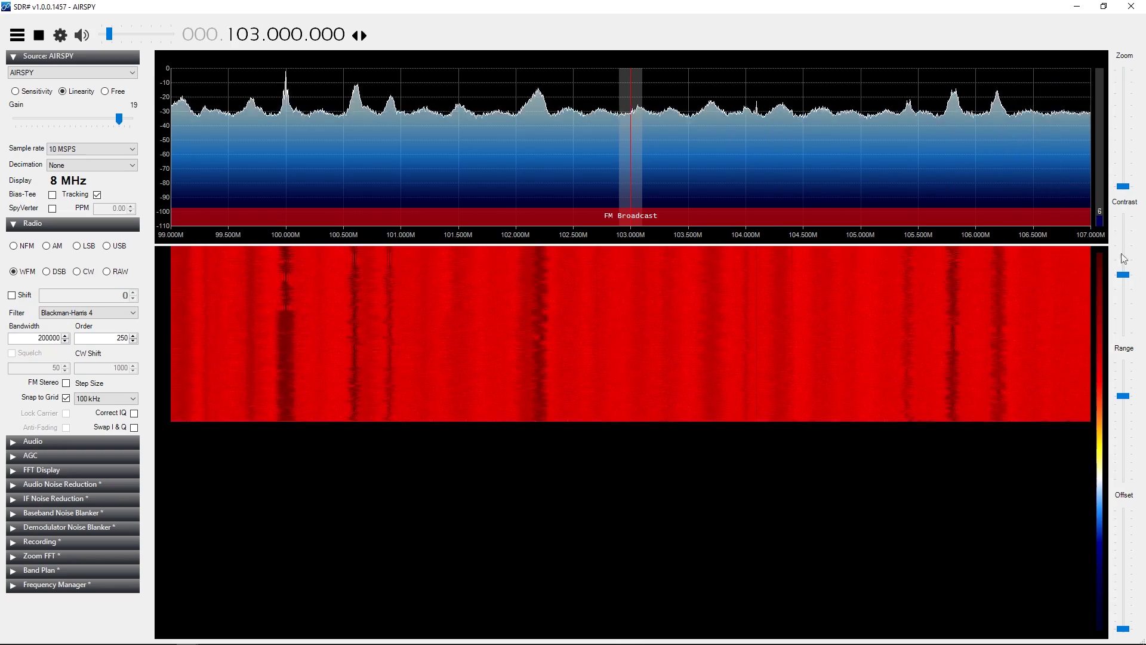
Step: Lower the waterfall contrast and spectrum dB range, then tune to the 100.6 MHz FM station
left_click_drag(1124, 274, 1124, 306)
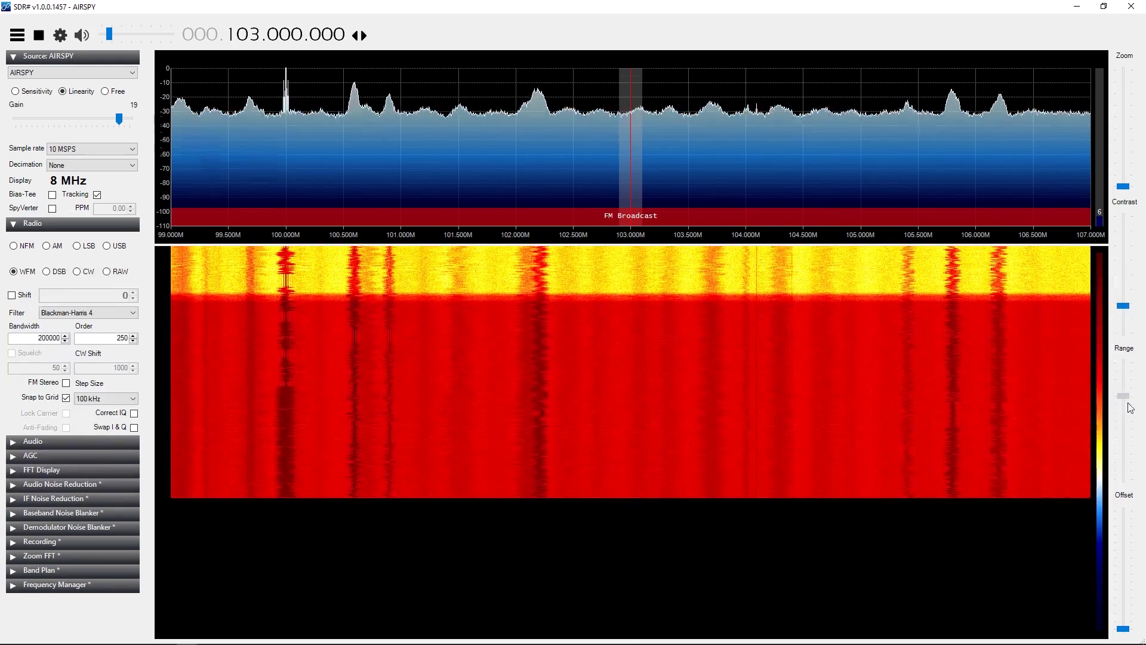
left_click_drag(1121, 396, 1124, 449)
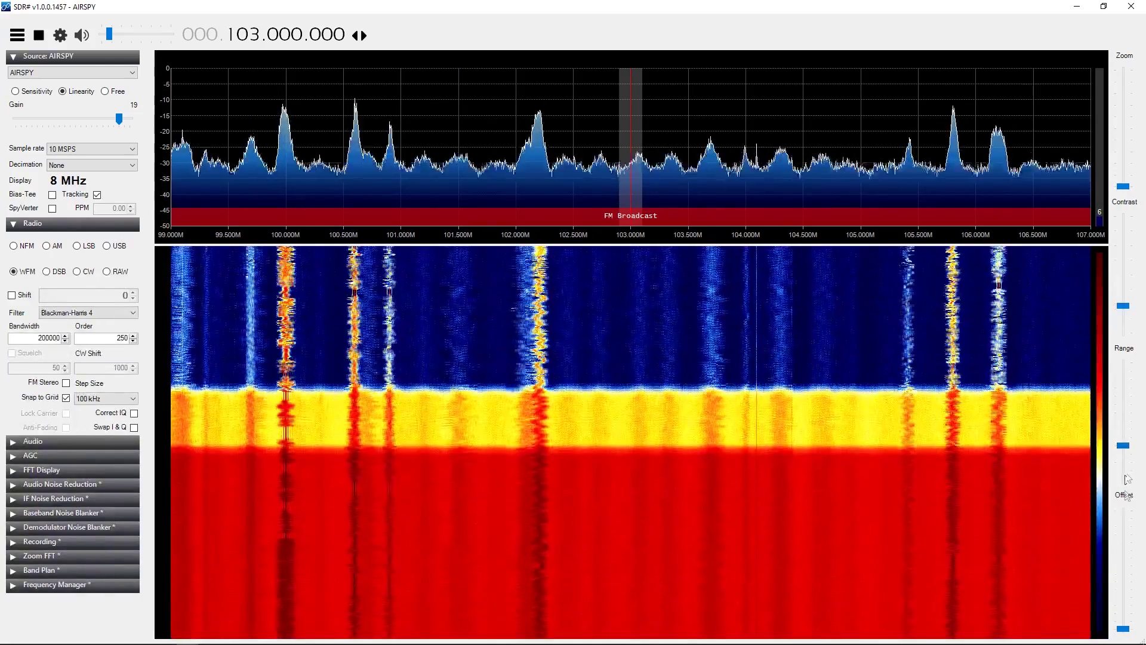
scroll(1130, 459, "down", 2)
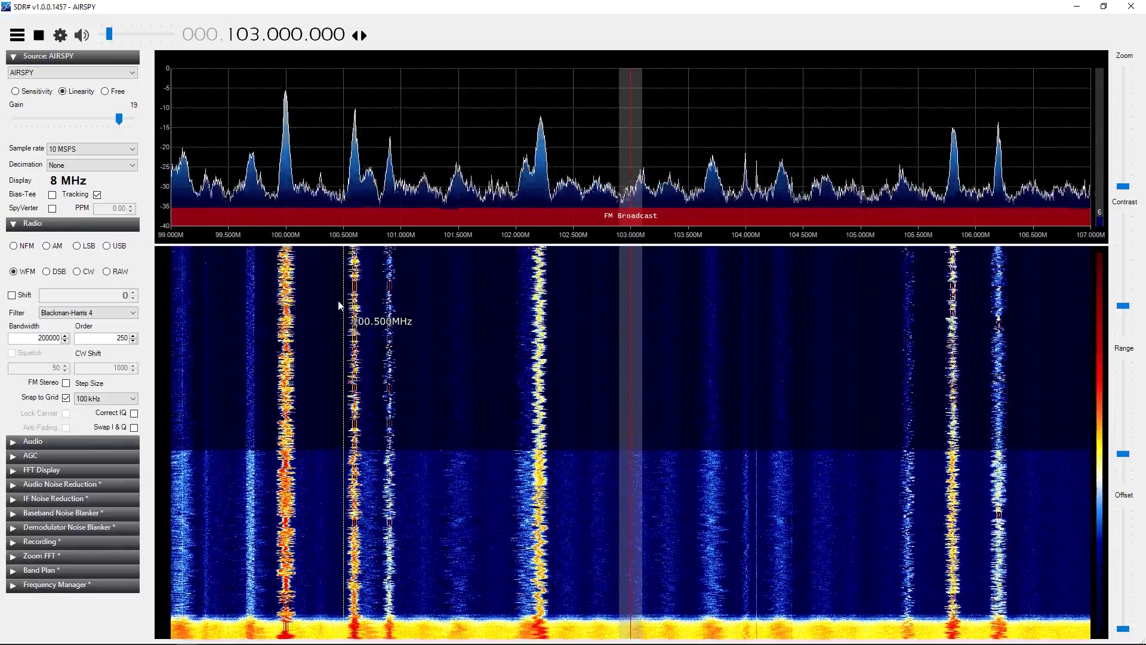
left_click(357, 295)
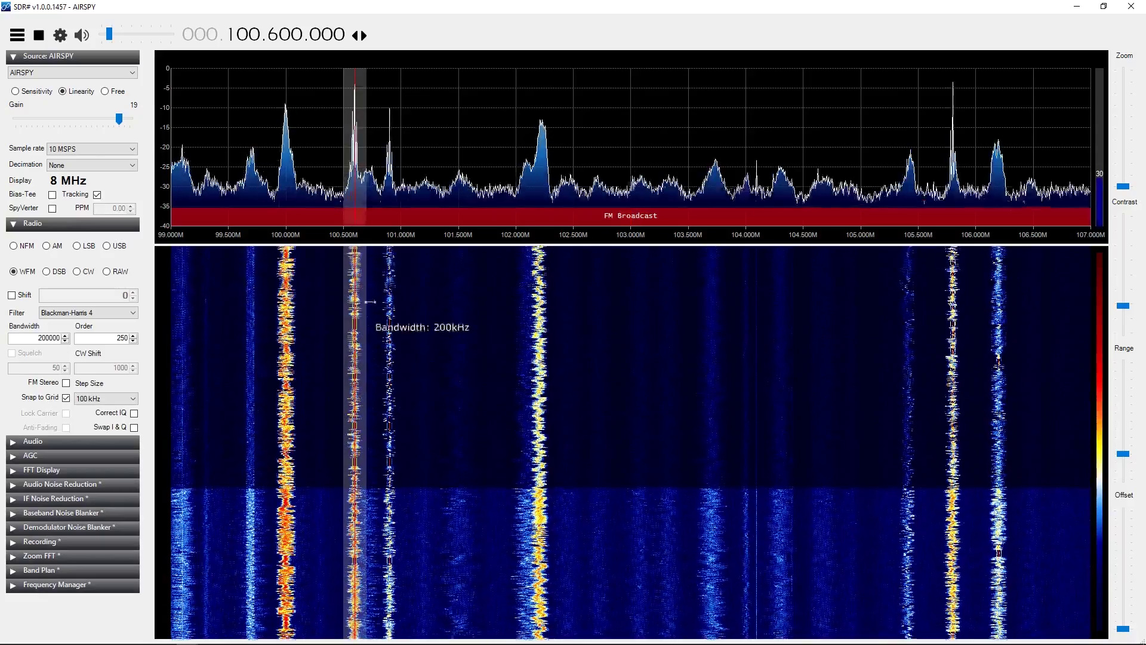
Step: Raise the system volume a few notches and lower the SDR# volume to about 32 dB
key("XF86AudioLowerVolume")
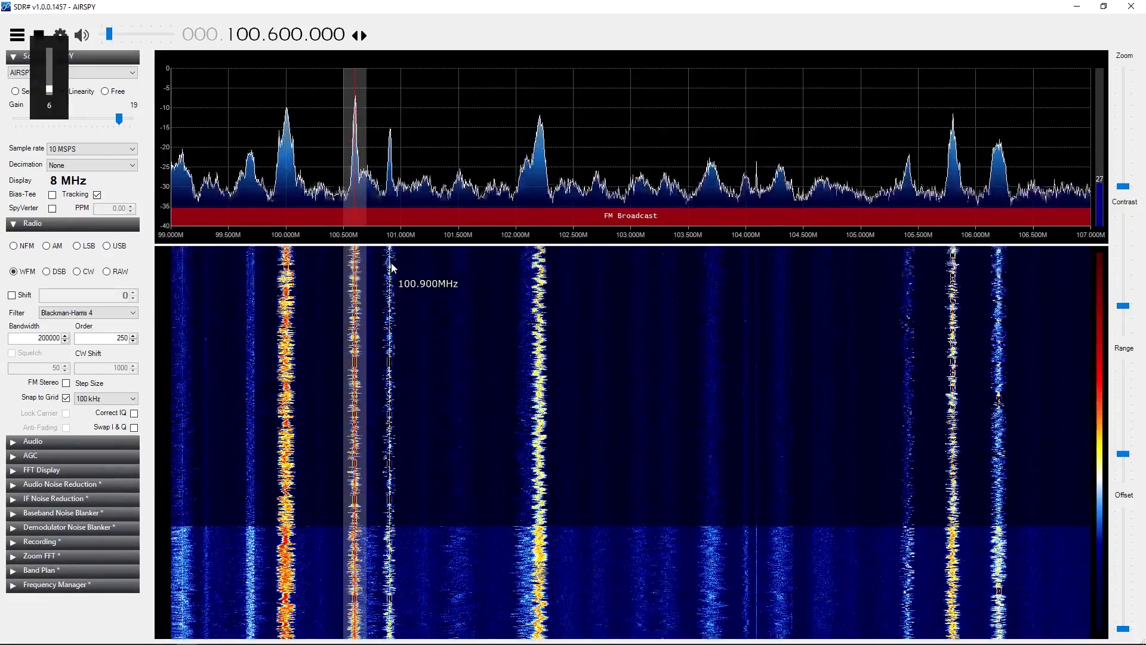
key("XF86AudioRaiseVolume")
key("XF86AudioRaiseVolume")
key("XF86AudioRaiseVolume")
key("XF86AudioRaiseVolume")
key("XF86AudioRaiseVolume")
key("XF86AudioRaiseVolume")
key("XF86AudioRaiseVolume")
key("XF86AudioRaiseVolume")
key("XF86AudioRaiseVolume")
key("XF86AudioRaiseVolume")
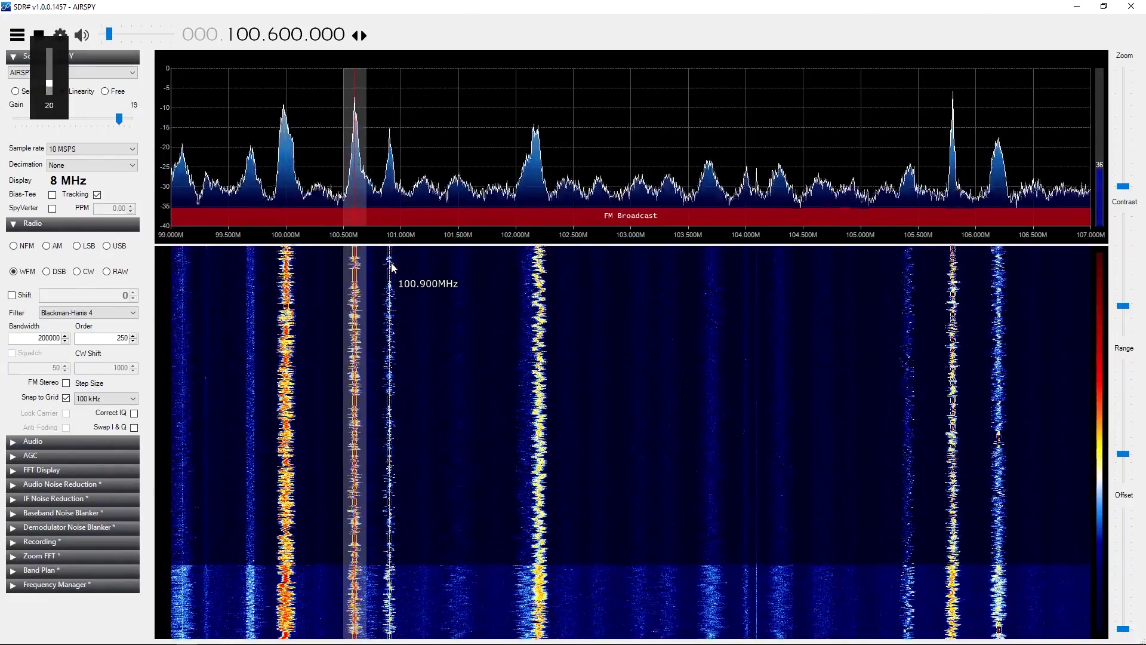
key("XF86AudioRaiseVolume")
key("XF86AudioRaiseVolume")
key("XF86AudioRaiseVolume")
key("XF86AudioRaiseVolume")
key("XF86AudioRaiseVolume")
key("XF86AudioRaiseVolume")
key("XF86AudioRaiseVolume")
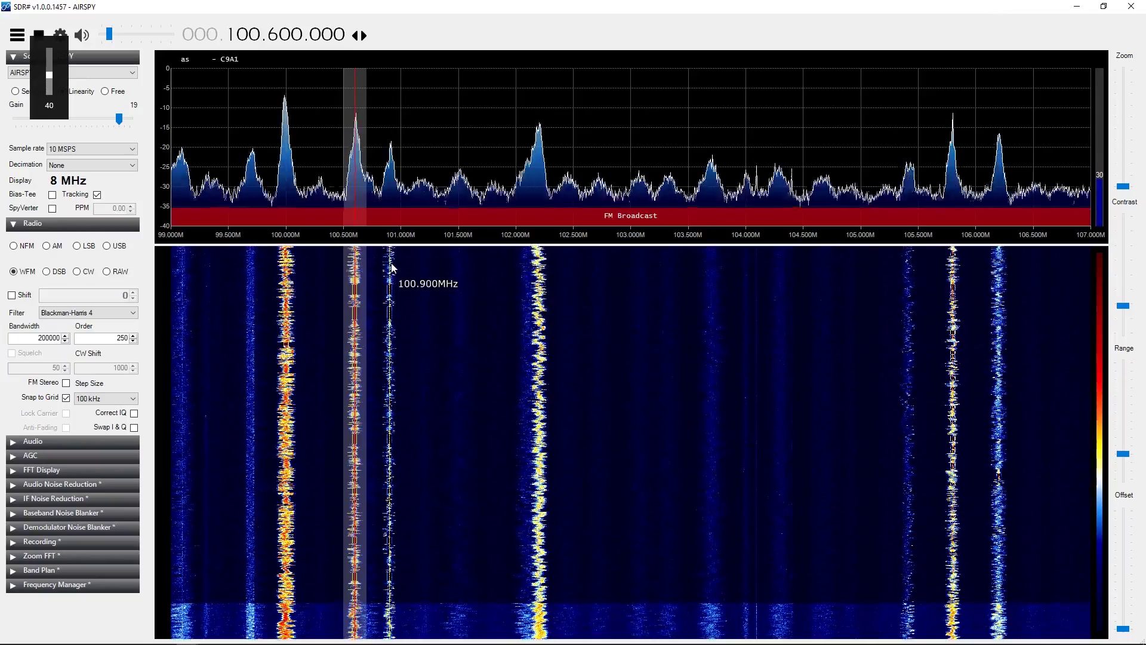
key("XF86AudioRaiseVolume")
key("XF86AudioRaiseVolume")
key("XF86AudioRaiseVolume")
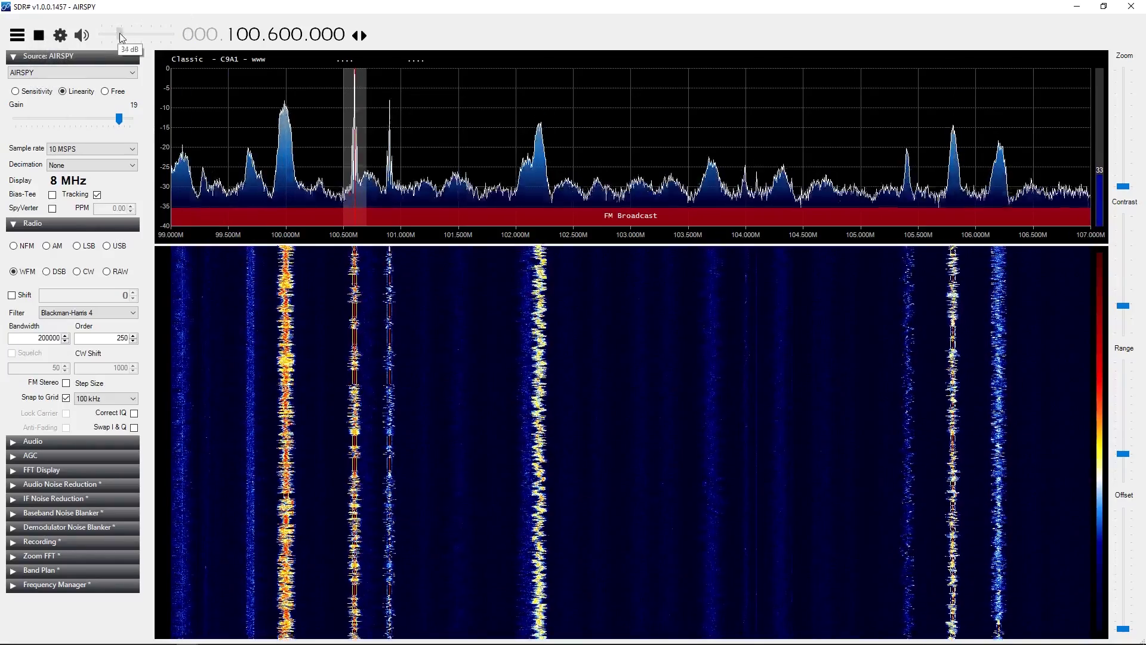
left_click_drag(138, 34, 115, 38)
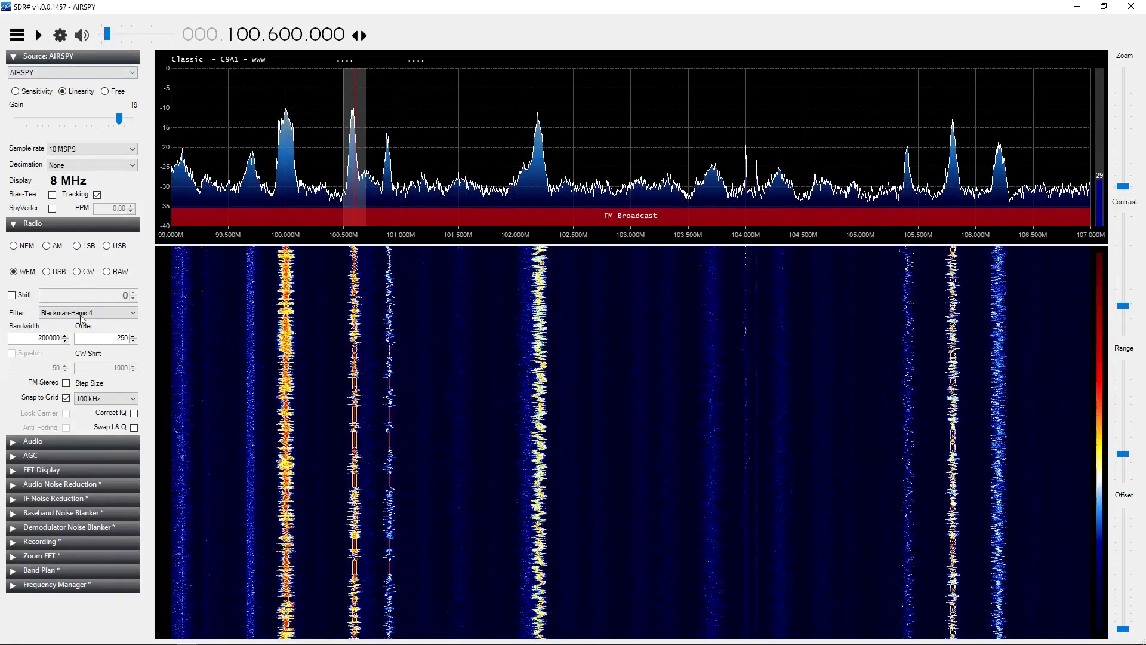
Step: In the Audio panel, route output to [MME] Speakers (Realtek High Definition)
left_click(12, 443)
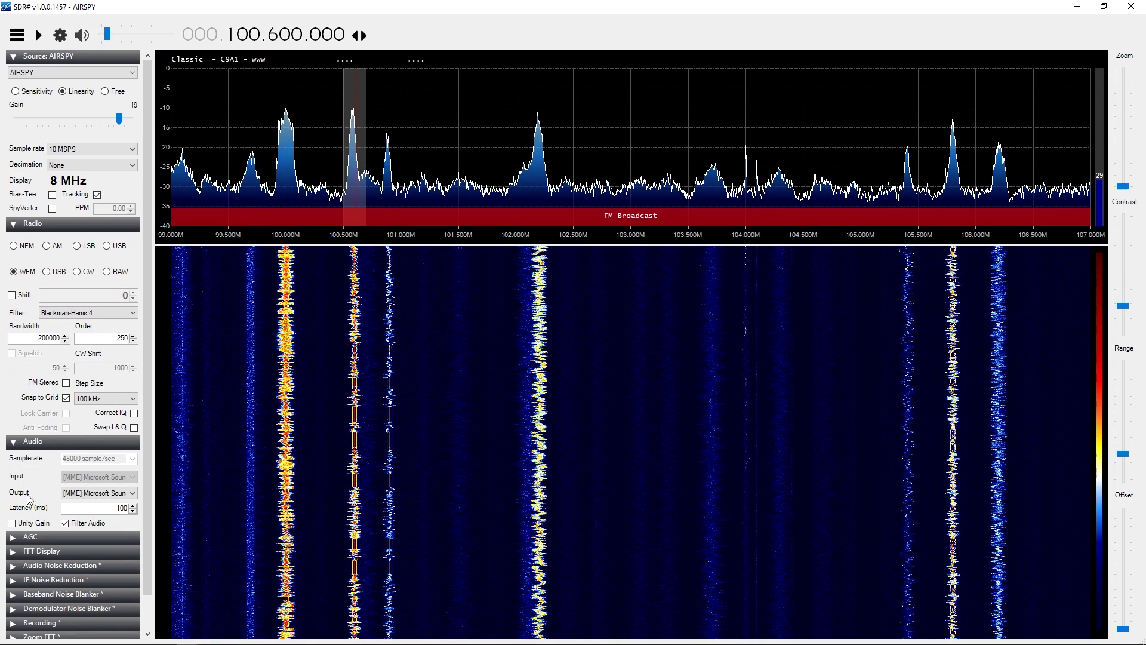
left_click(132, 495)
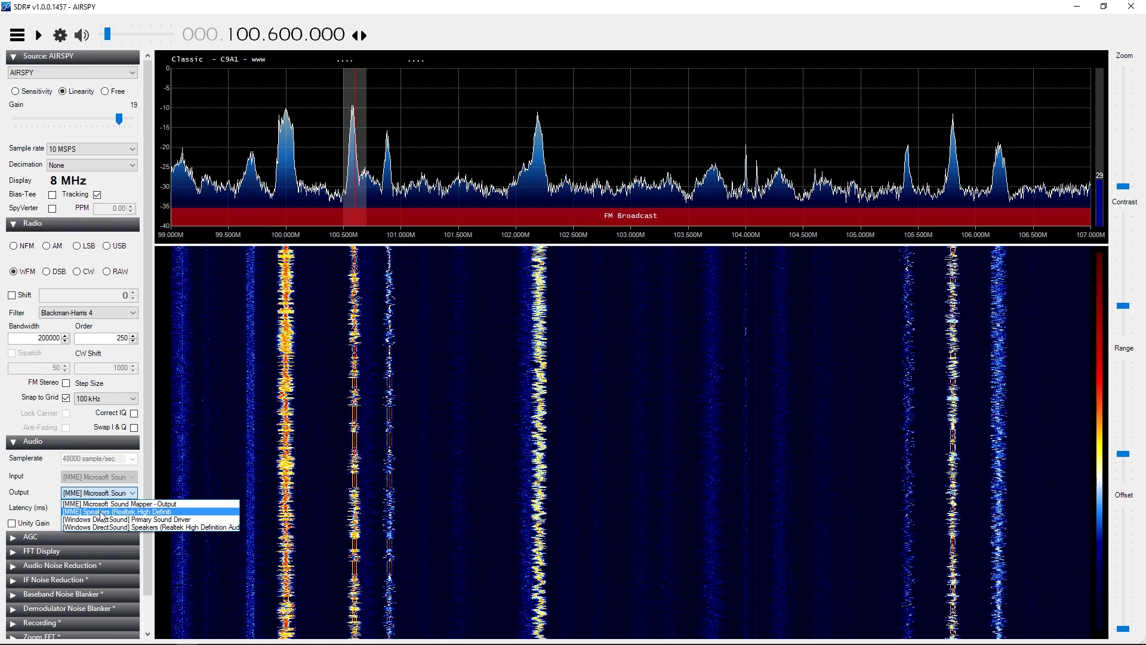
left_click(100, 512)
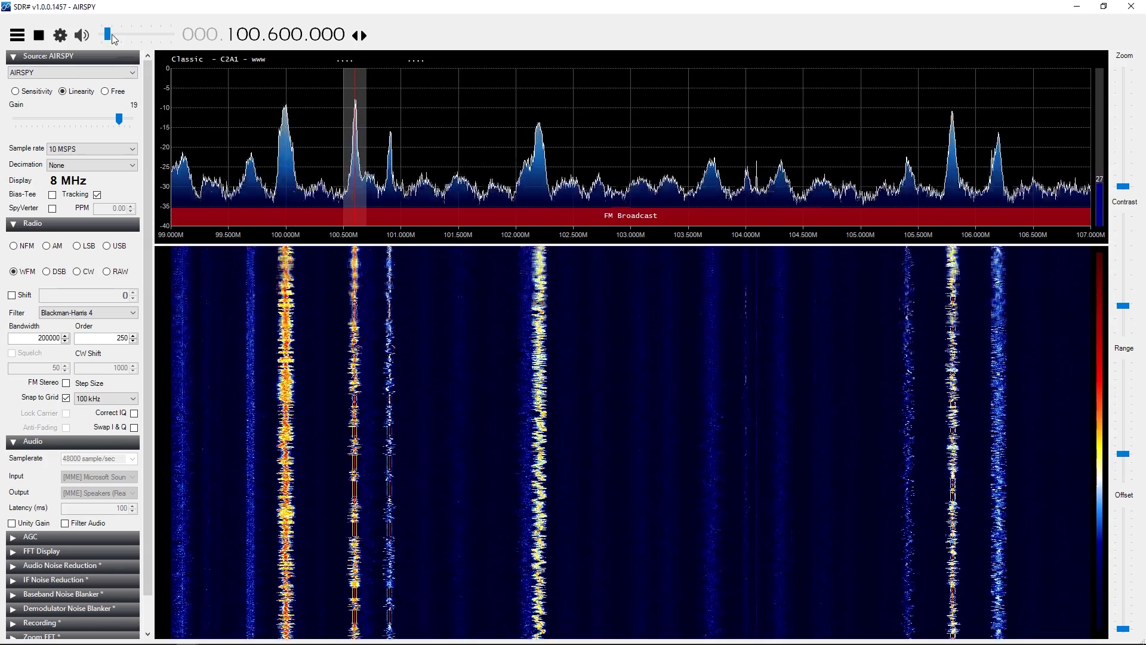
Step: Set the volume to about 35 dB and step the frequency down in 100 kHz increments toward 99.5 MHz
left_click_drag(126, 34, 131, 35)
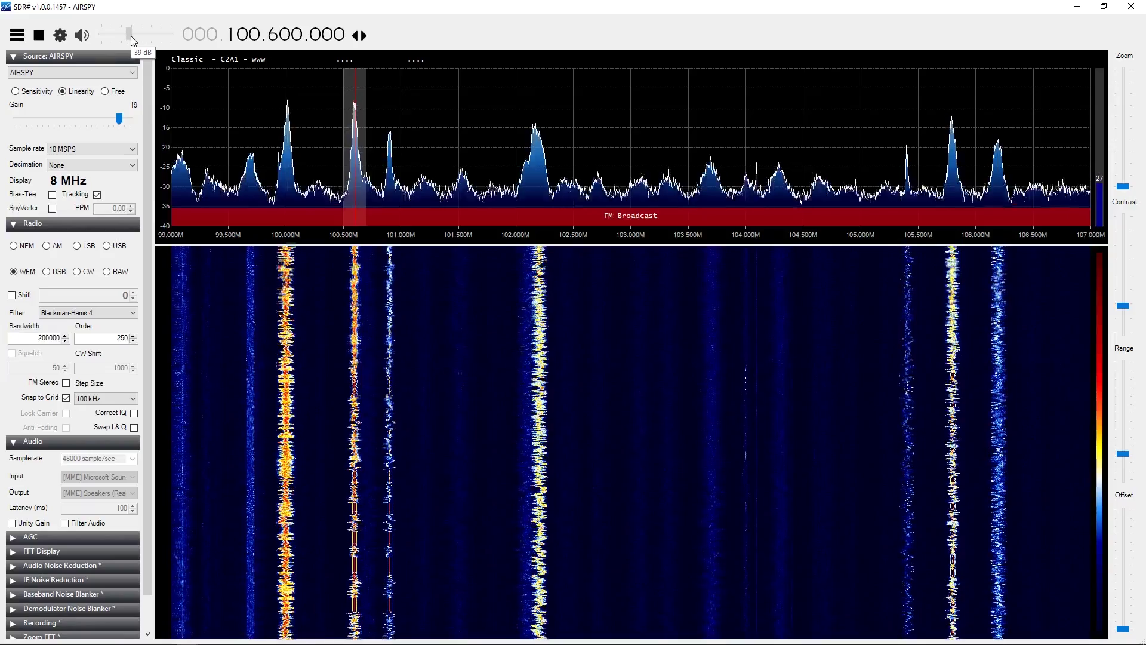
left_click_drag(130, 36, 118, 42)
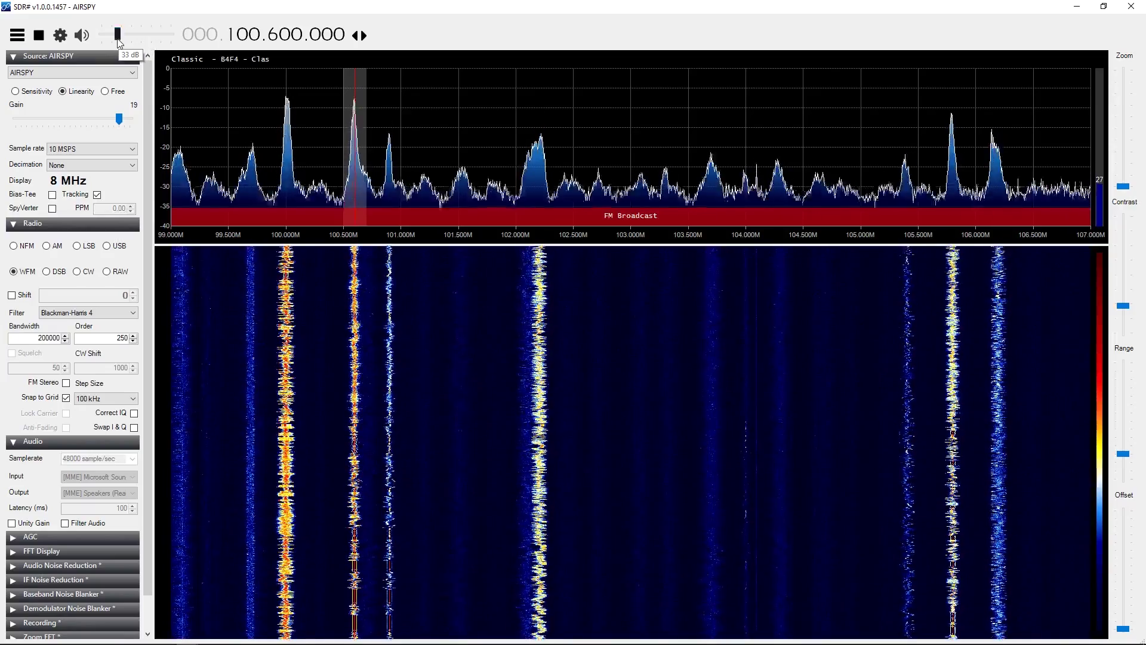
left_click(271, 36)
left_click(271, 36)
left_click(271, 36)
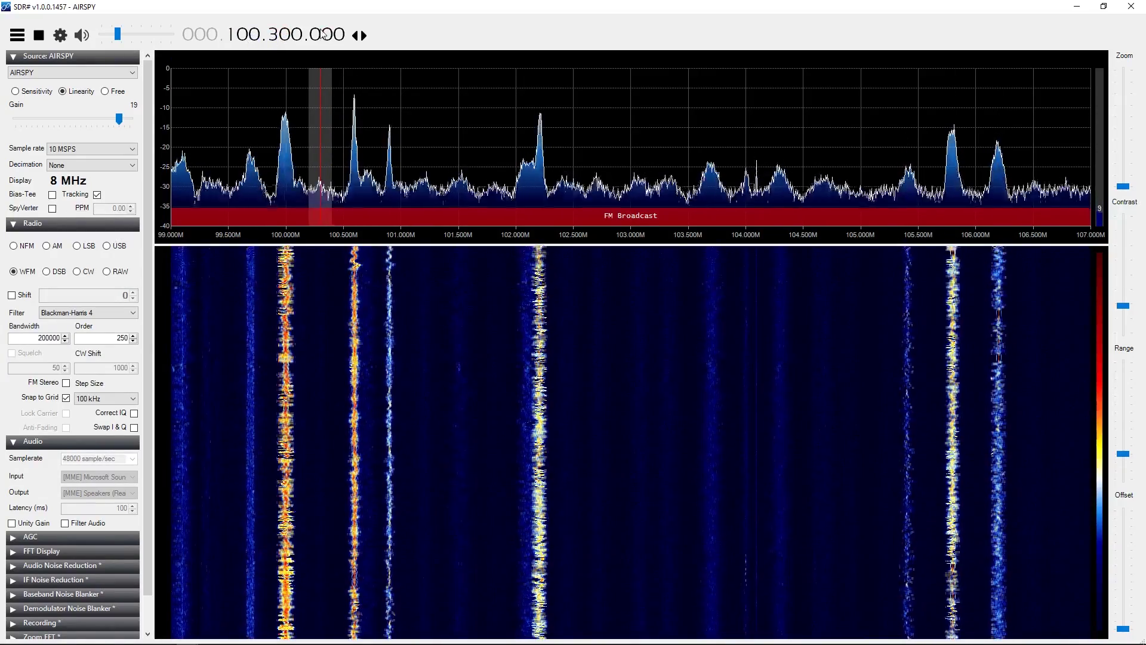
left_click(272, 37)
left_click(272, 37)
left_click(272, 37)
left_click(271, 37)
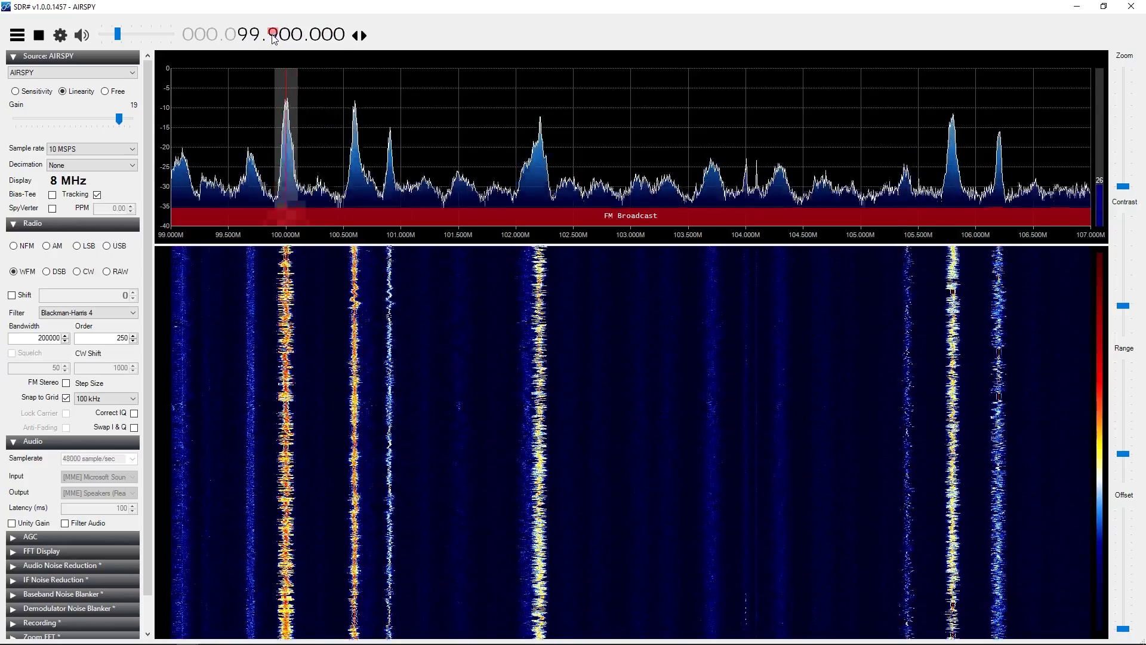
left_click(272, 37)
left_click(271, 37)
left_click(271, 37)
left_click(272, 37)
Step: Sample the 102.2 and 100.0 MHz stations on the waterfall, then return to 100.6 MHz
scroll(272, 37, "up", 11)
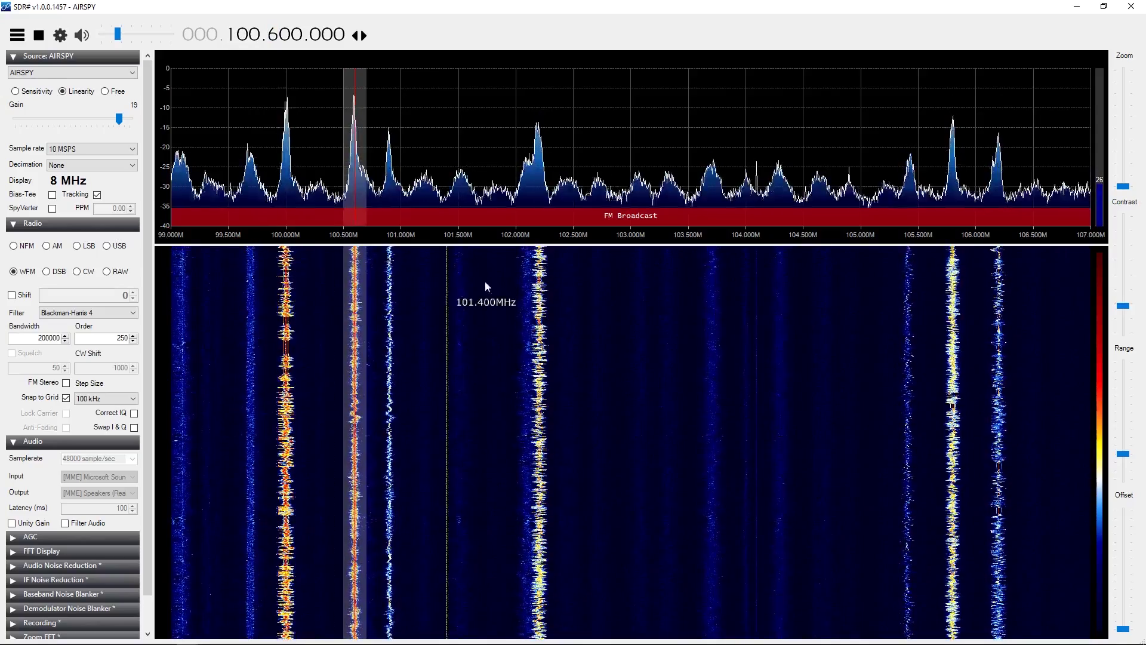
left_click(540, 285)
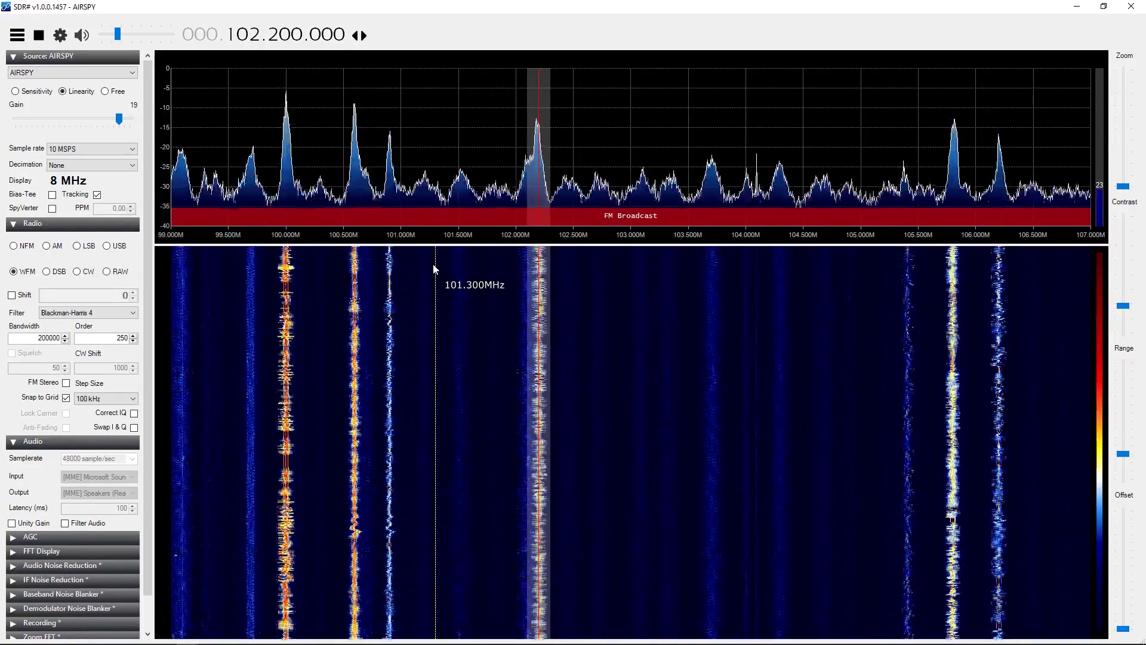
left_click(290, 302)
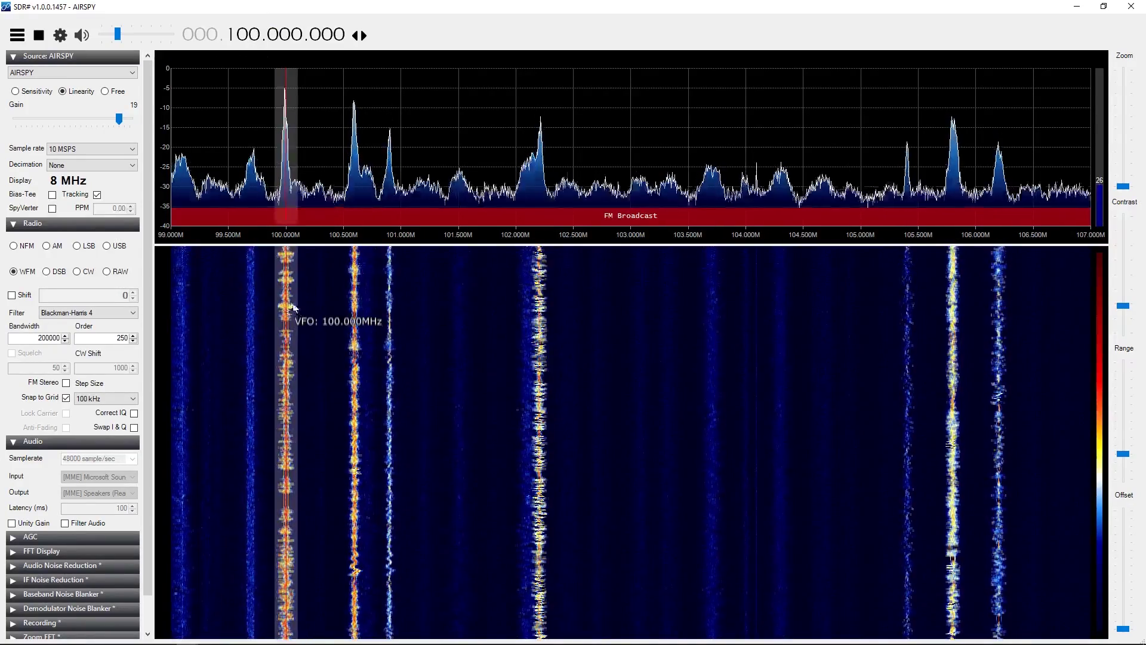
left_click(356, 314)
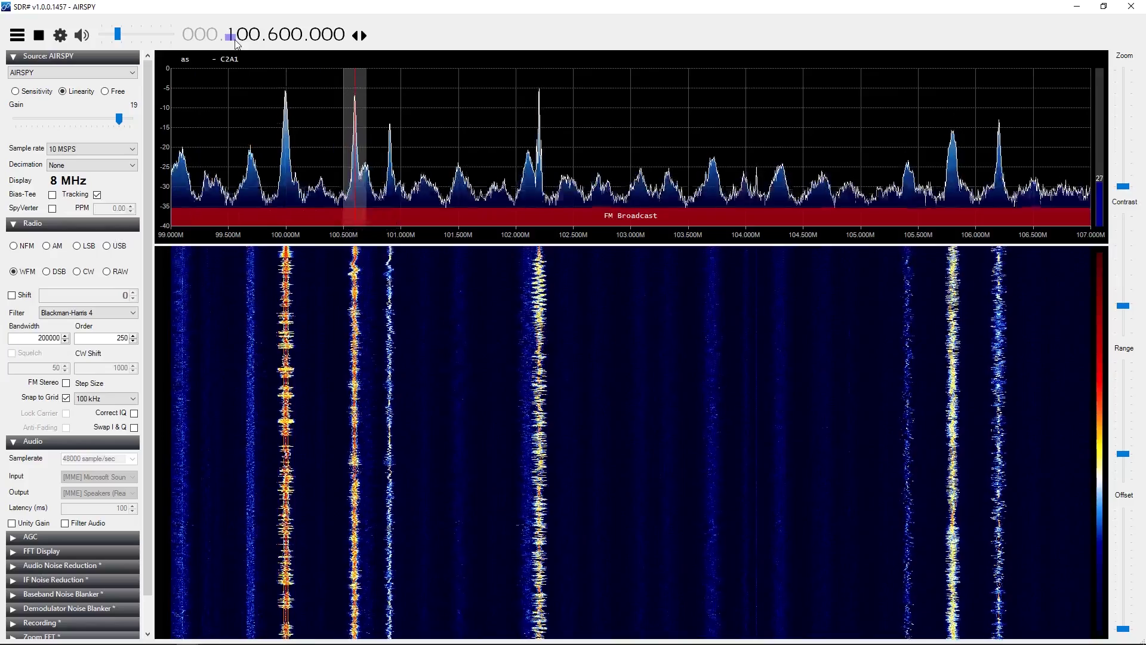
Step: Raise the tuning to 139.600 MHz in the air band and zoom the spectrum in around it
scroll(244, 38, "up", 3)
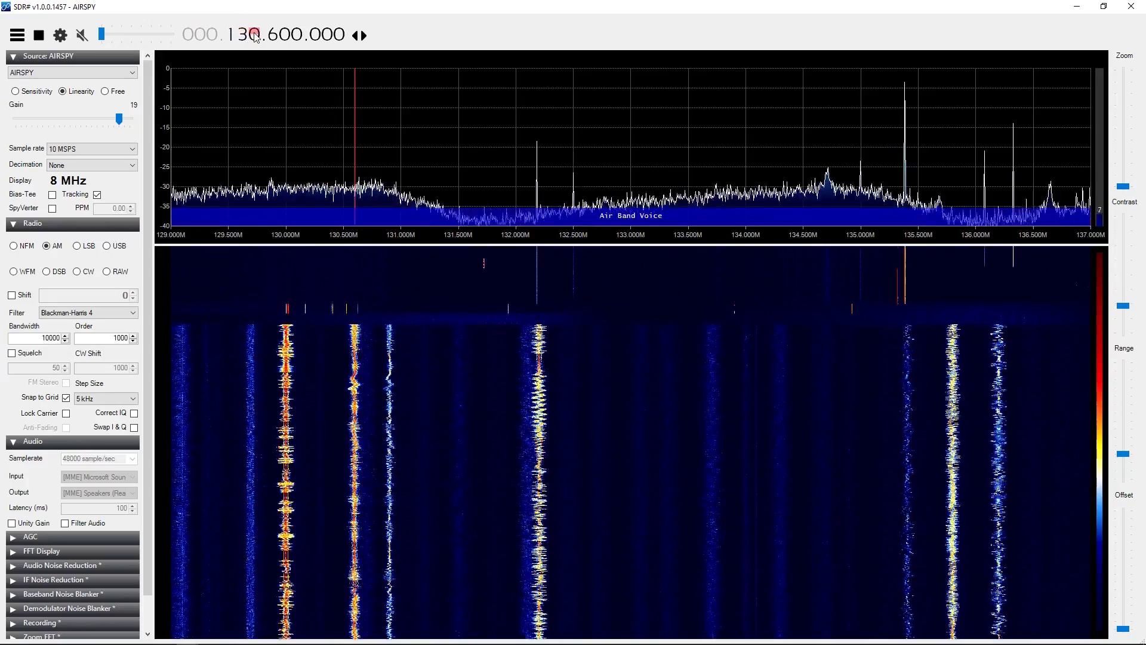
scroll(255, 35, "up", 3)
scroll(256, 36, "up", 3)
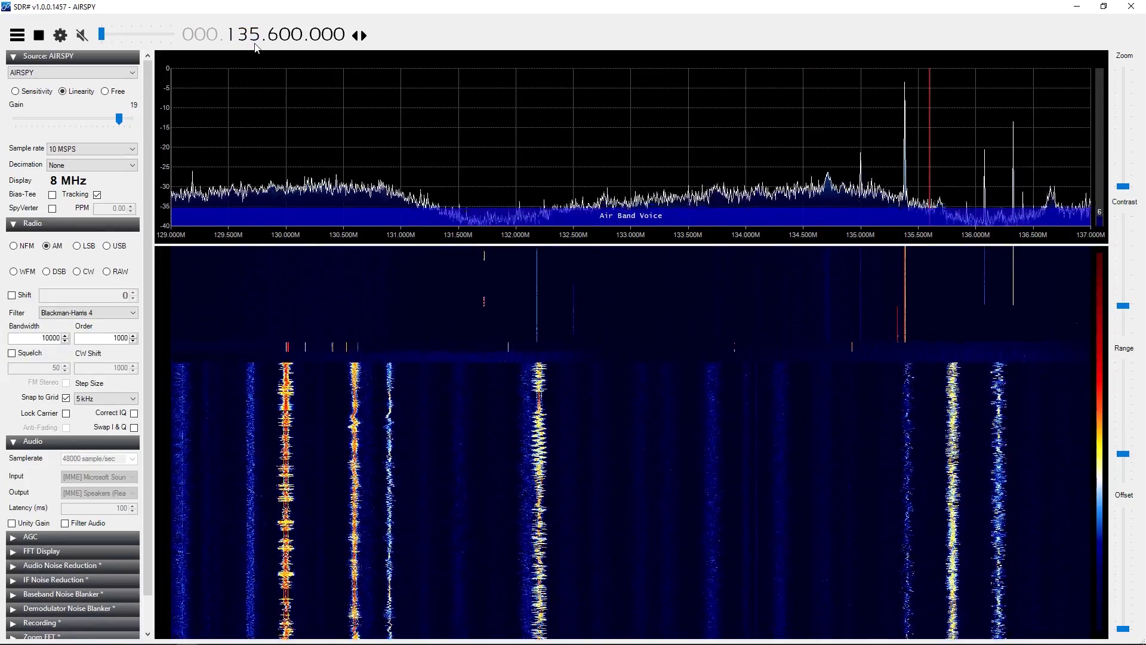
scroll(254, 35, "up", 1)
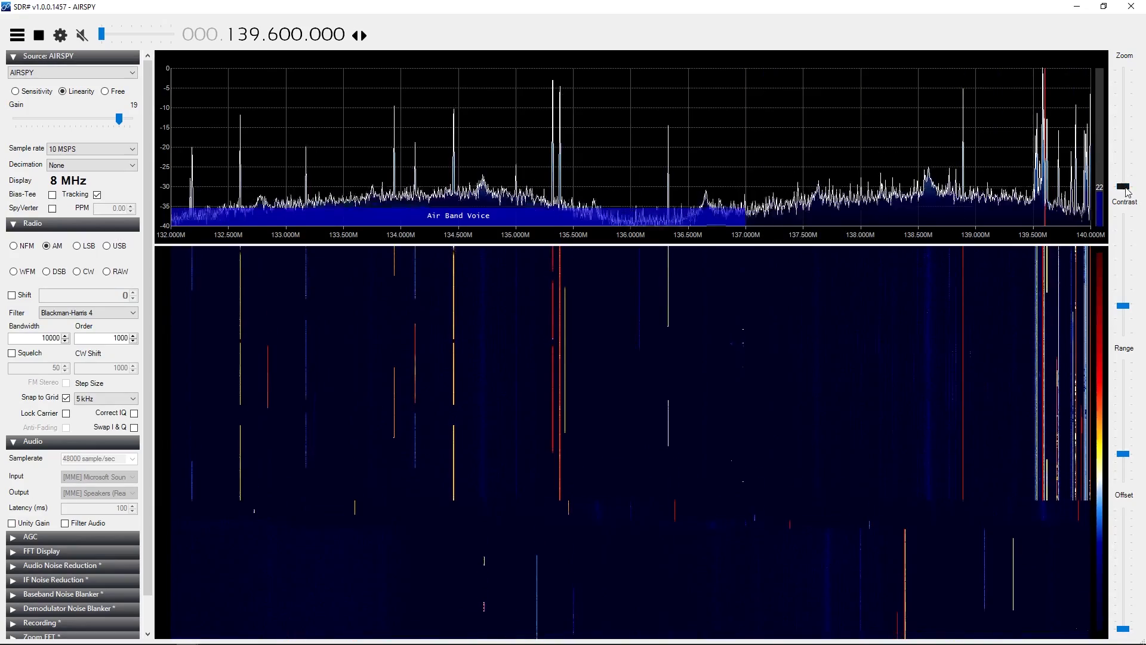
left_click_drag(1126, 189, 1126, 147)
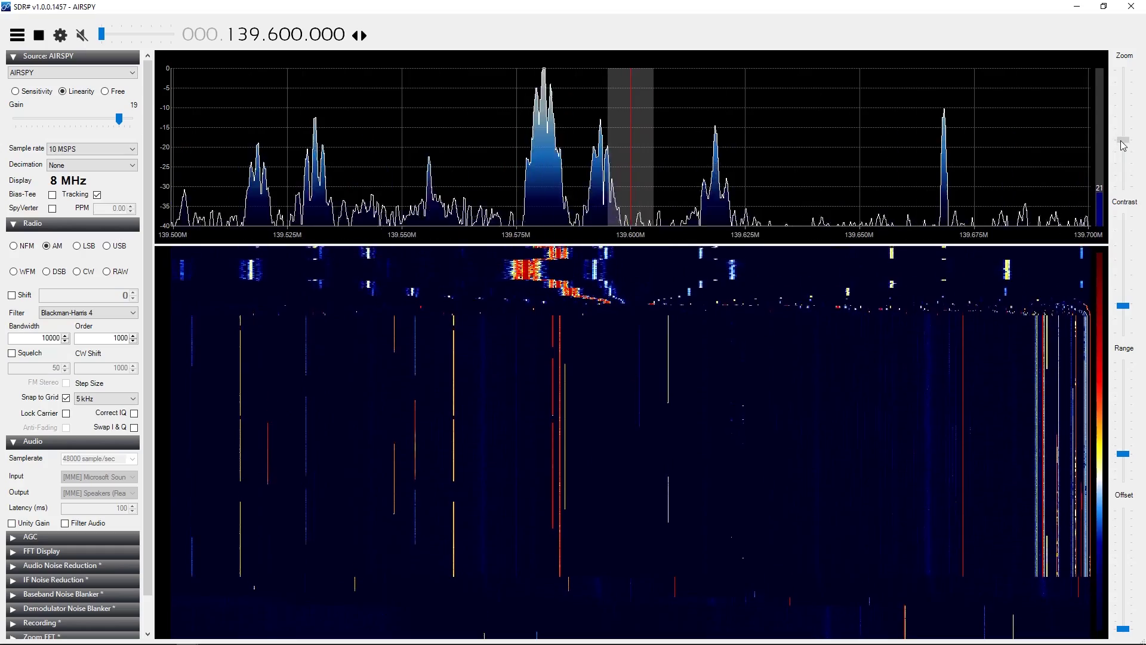
Step: Tune to the signal at 139.580 MHz and set the volume to about 30 dB
left_click(540, 281)
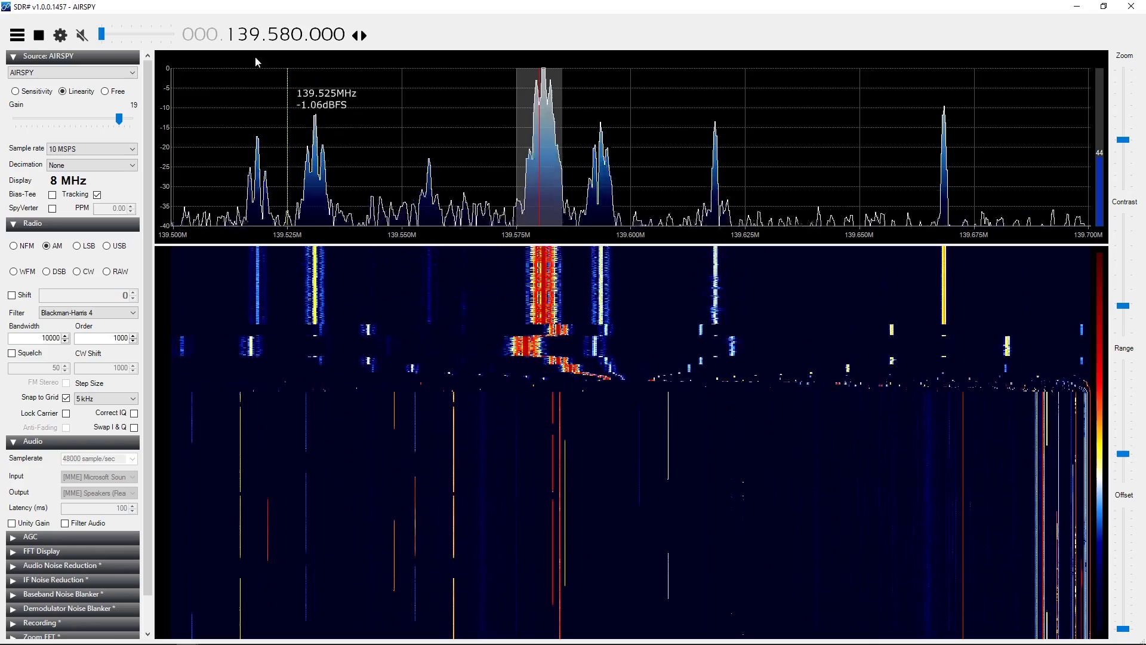
left_click_drag(102, 36, 122, 39)
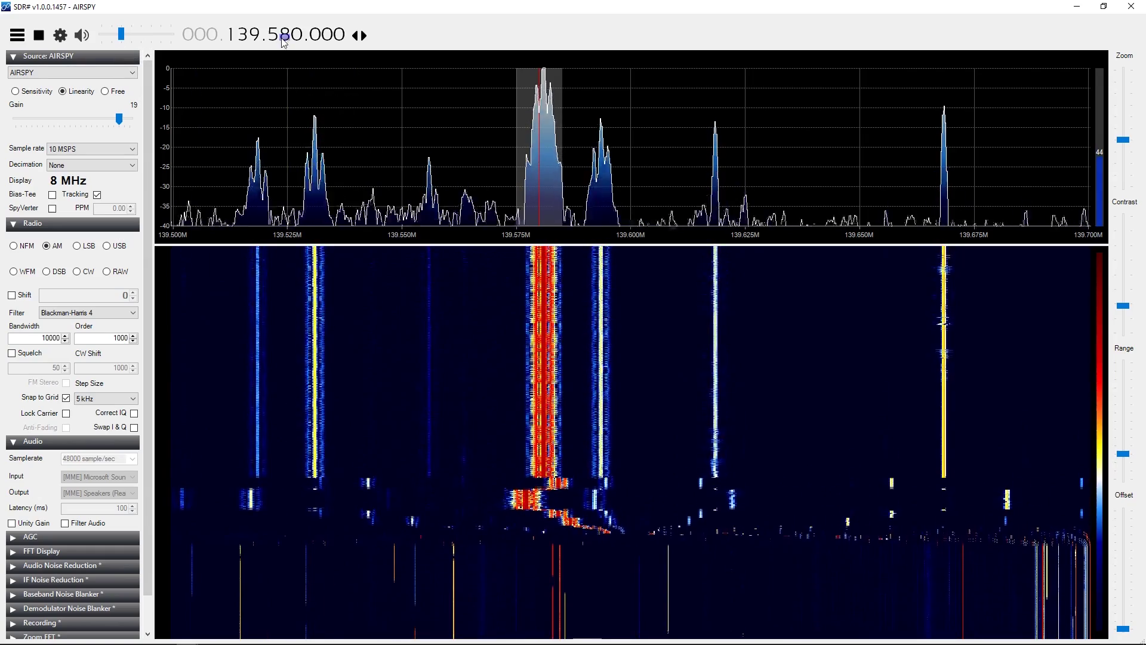
scroll(278, 39, "up", 1)
scroll(277, 39, "up", 6)
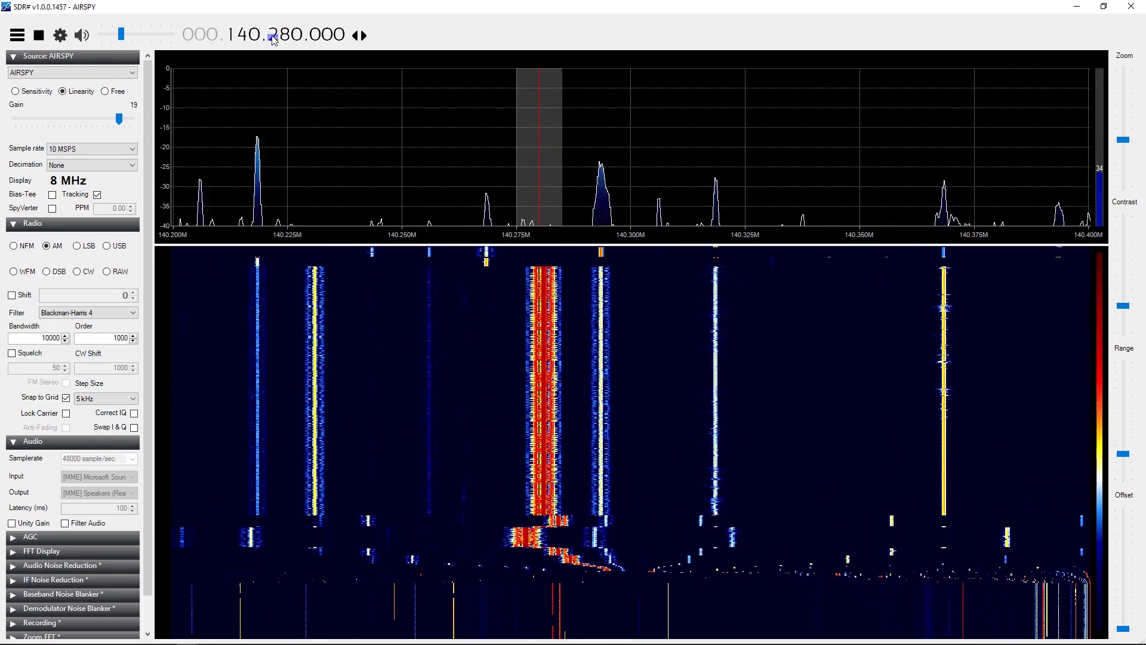
left_click_drag(125, 41, 113, 41)
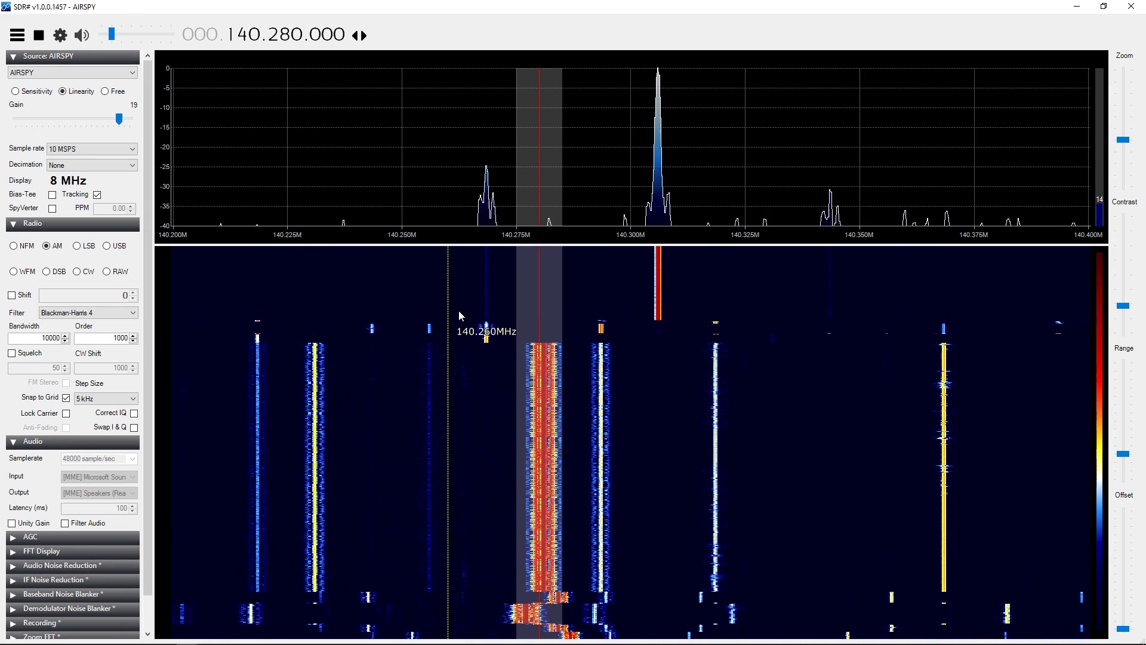
scroll(456, 313, "down", 1)
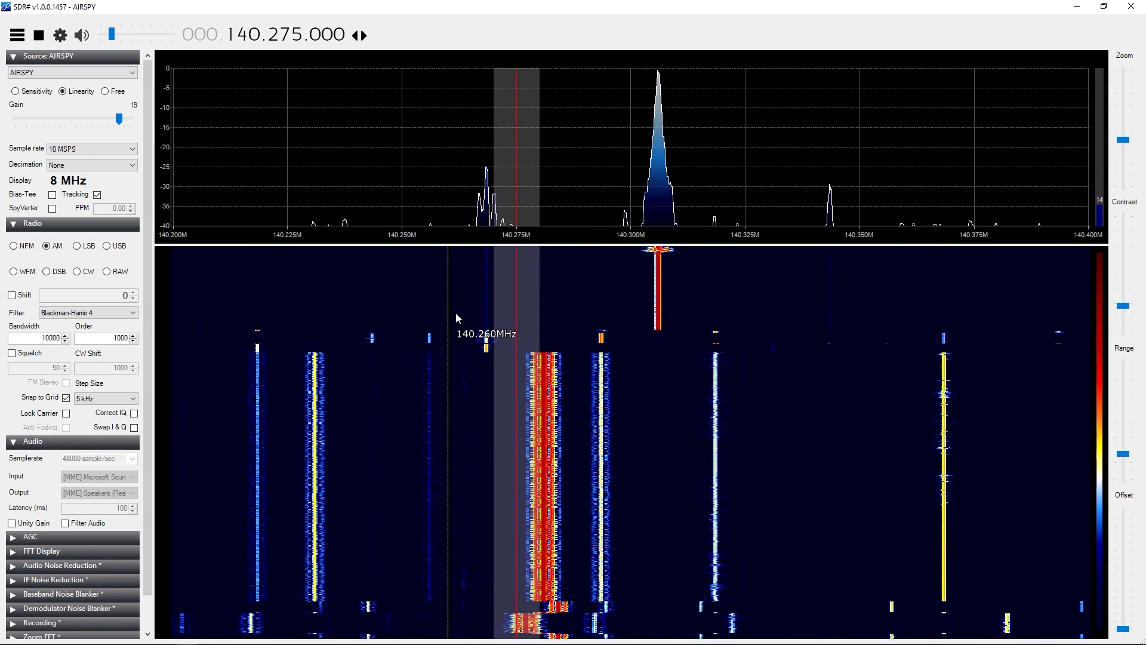
Step: Tune to the strong signal at 140.305 MHz and raise the volume to 36 dB
left_click(661, 295)
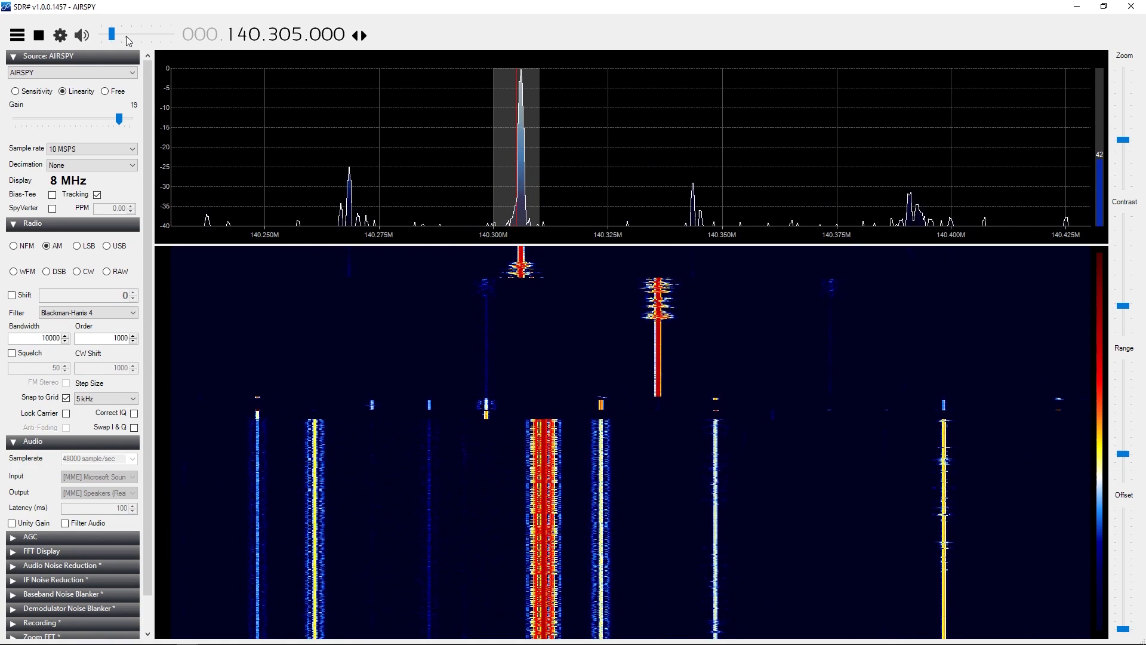
left_click(127, 39)
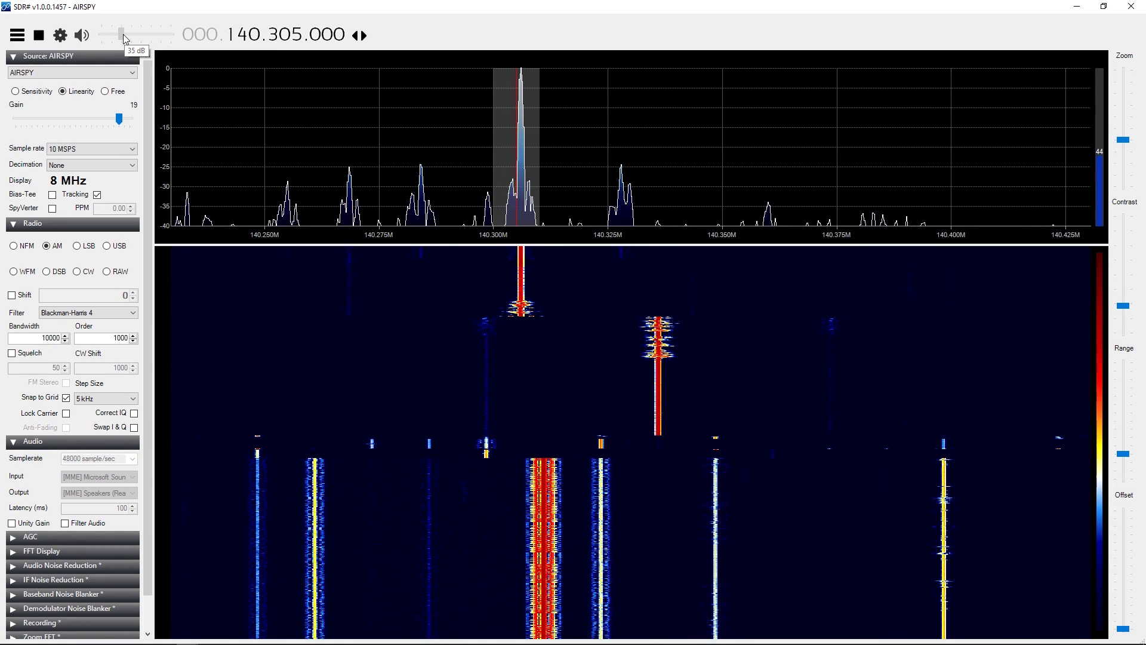
left_click_drag(124, 37, 126, 37)
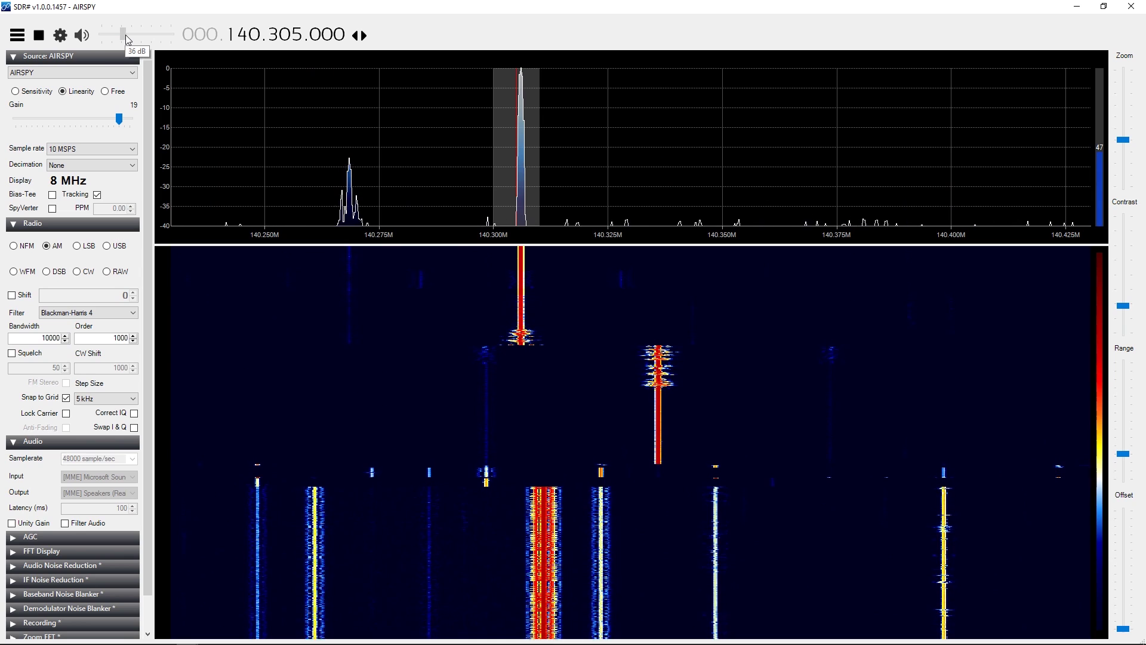
Step: Switch to NFM demodulation and tune onto the signal at 140.281111 MHz
left_click(14, 246)
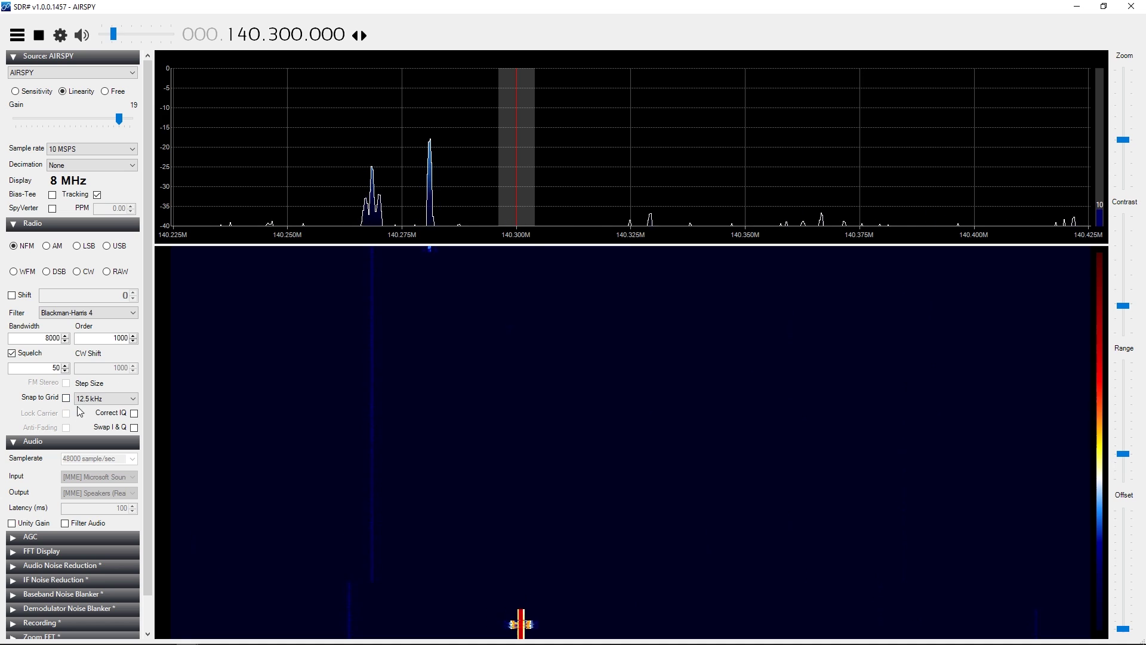
left_click(429, 283)
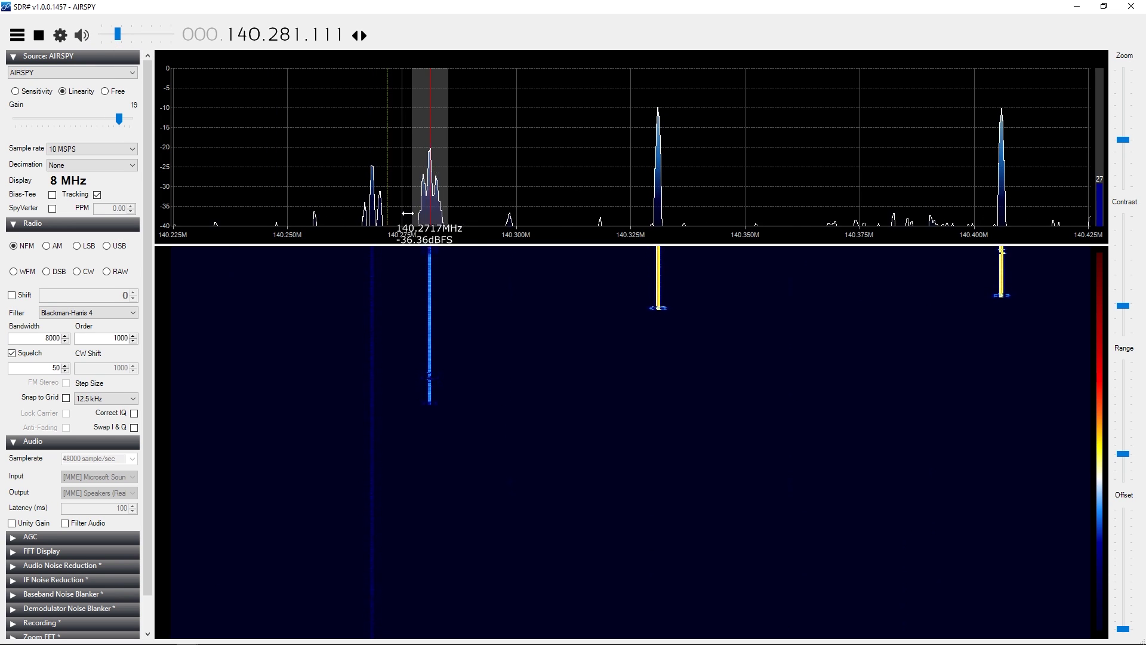
Step: Try the signals near 140.405 and 140.4308 MHz, nudge the volume up, and settle on 140.430820 MHz
left_click_drag(658, 299, 655, 301)
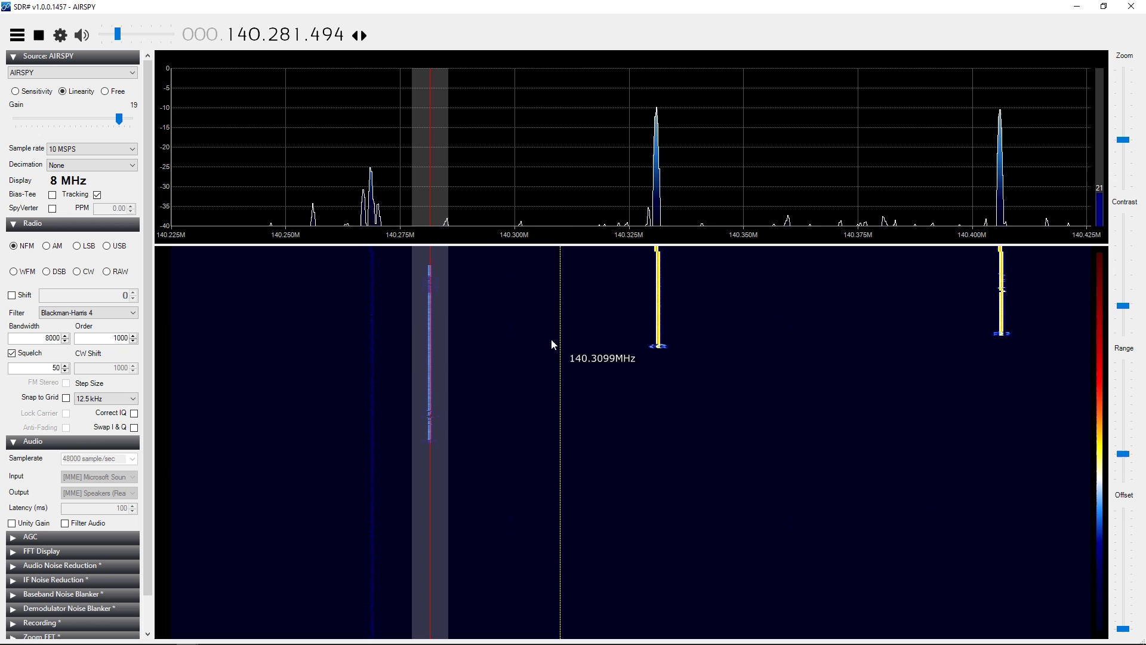
left_click(998, 304)
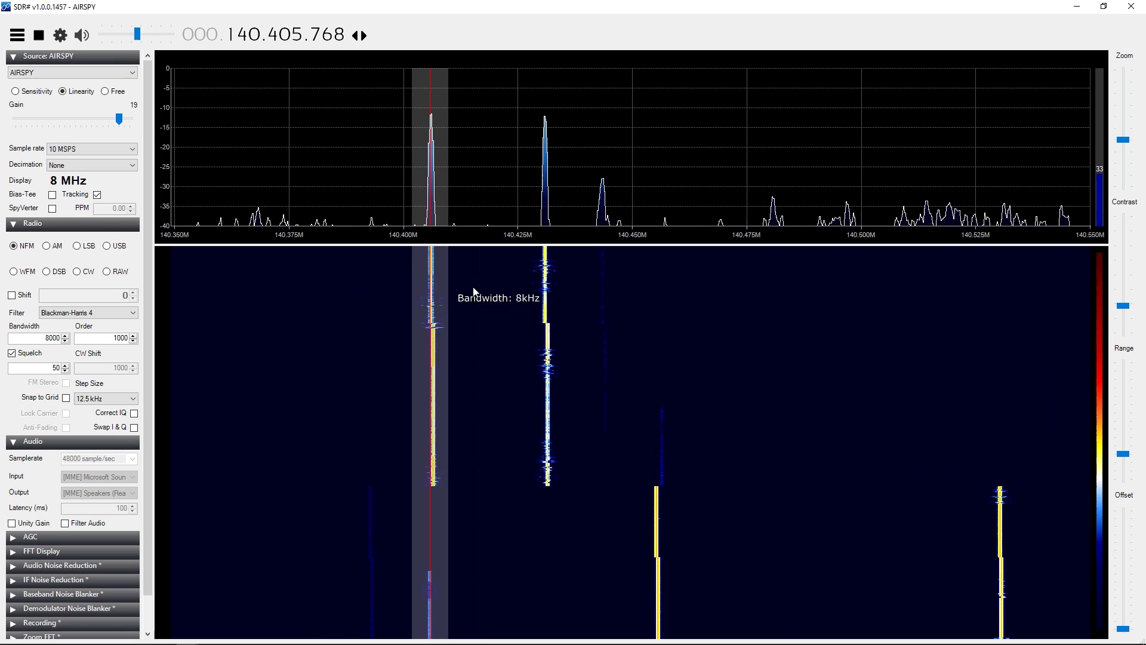
left_click(545, 278)
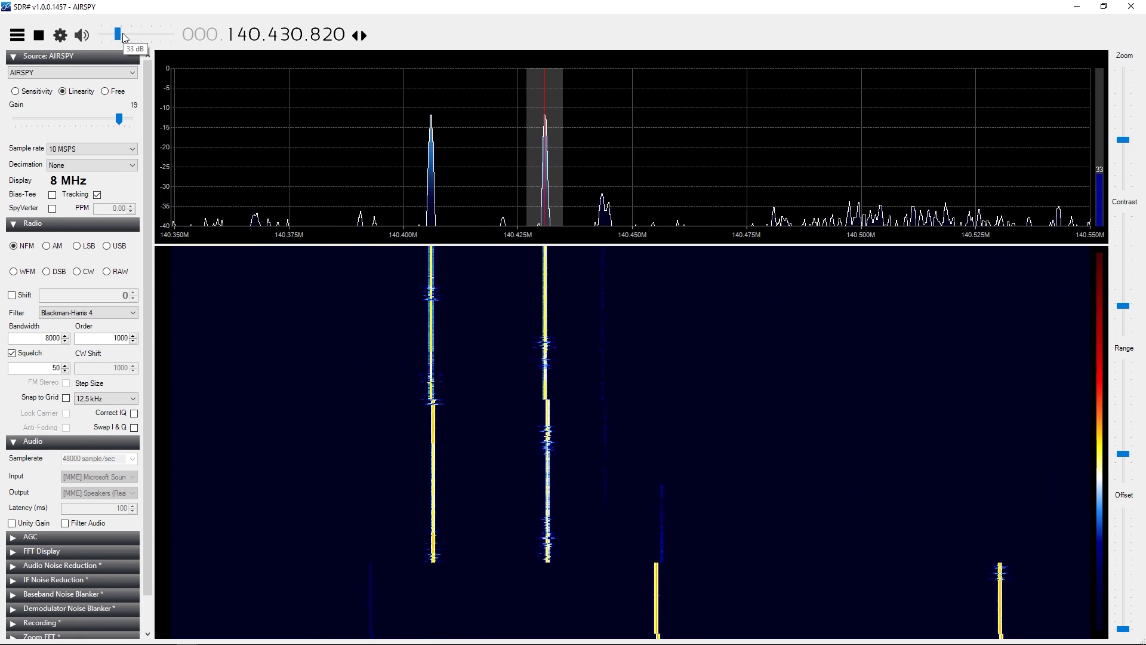
left_click(432, 292)
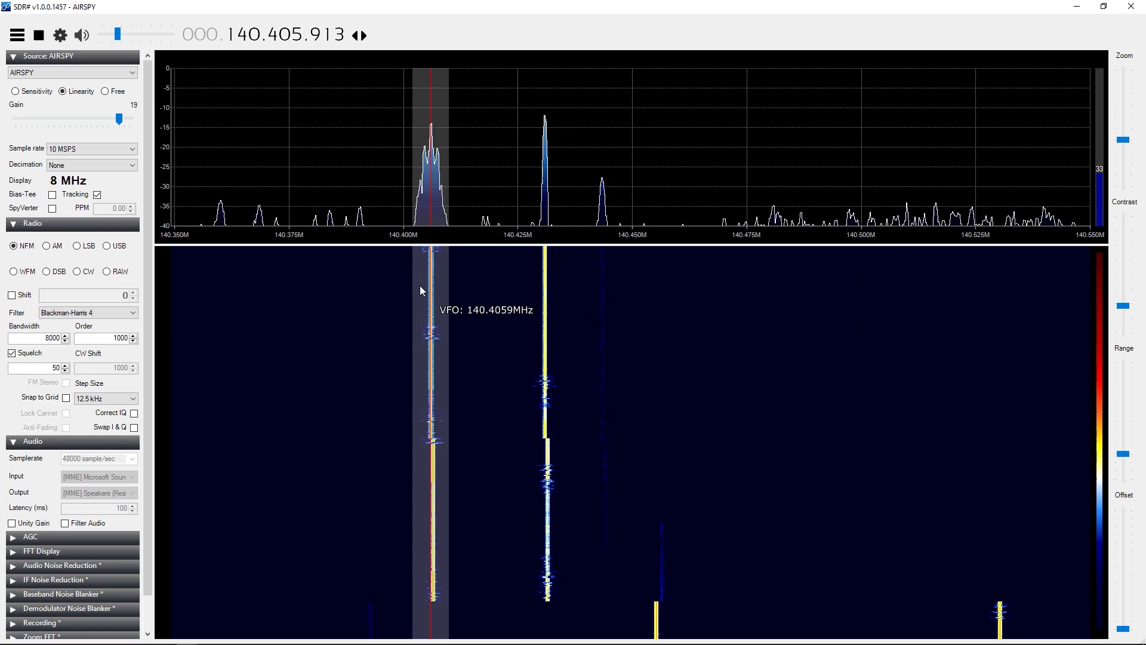
left_click(115, 37)
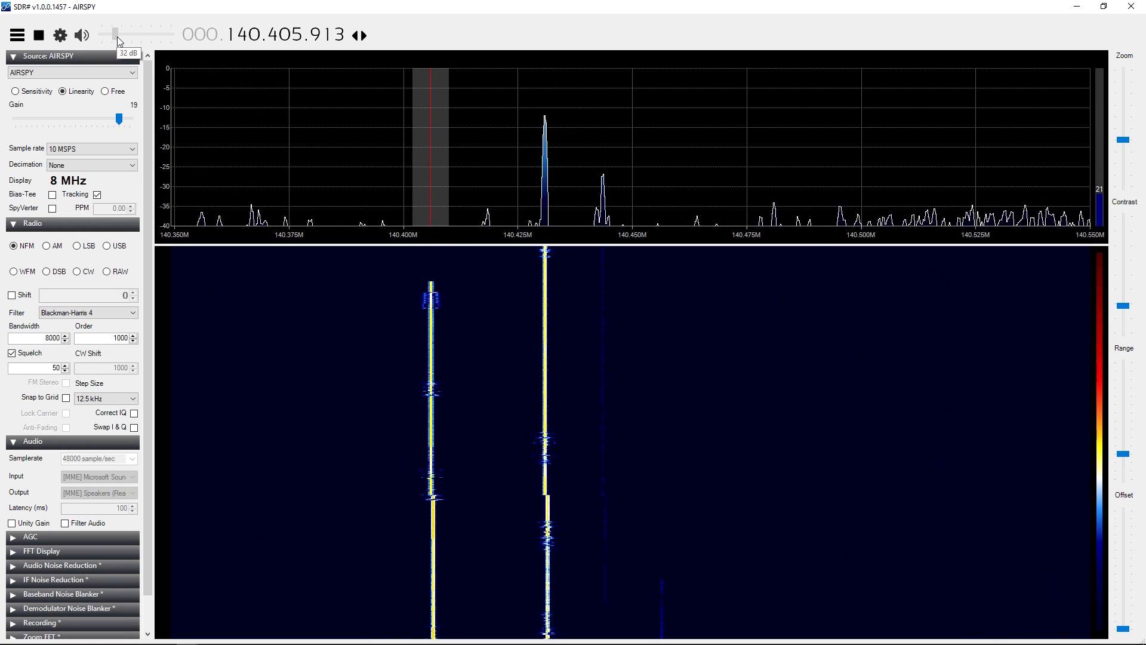
left_click(544, 270)
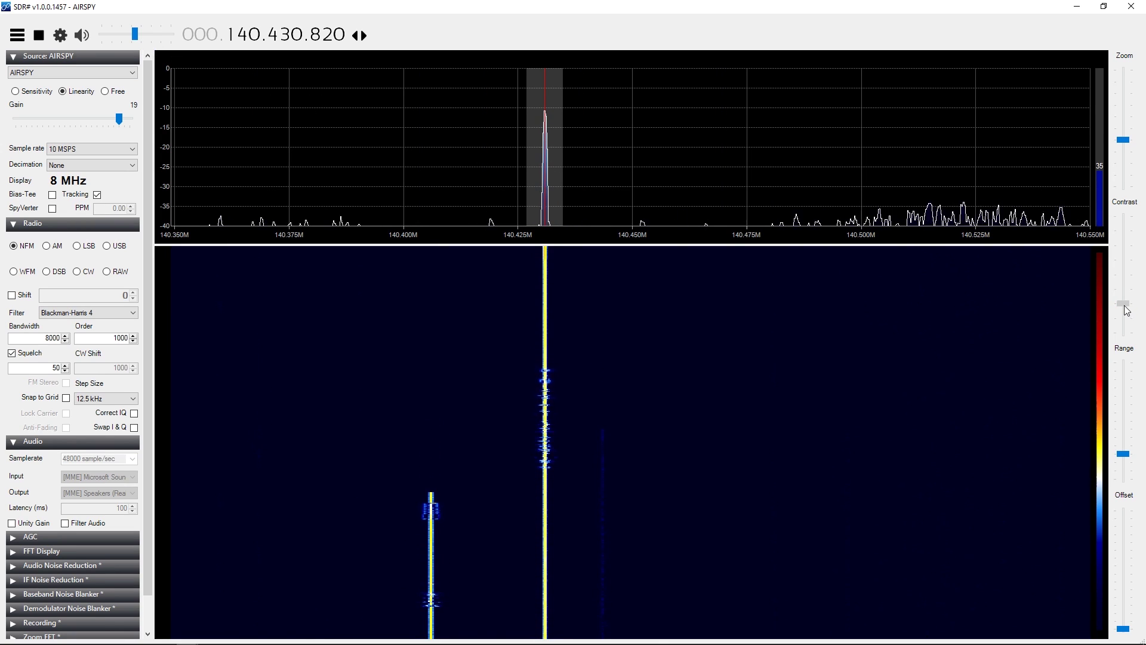
Step: Increase the waterfall contrast, widen the level range to -60 dB, and zoom out to 140.300–140.575 MHz
mouse_move(1119, 300)
left_mouse_down()
mouse_move(1115, 271)
mouse_move(1119, 286)
left_mouse_up()
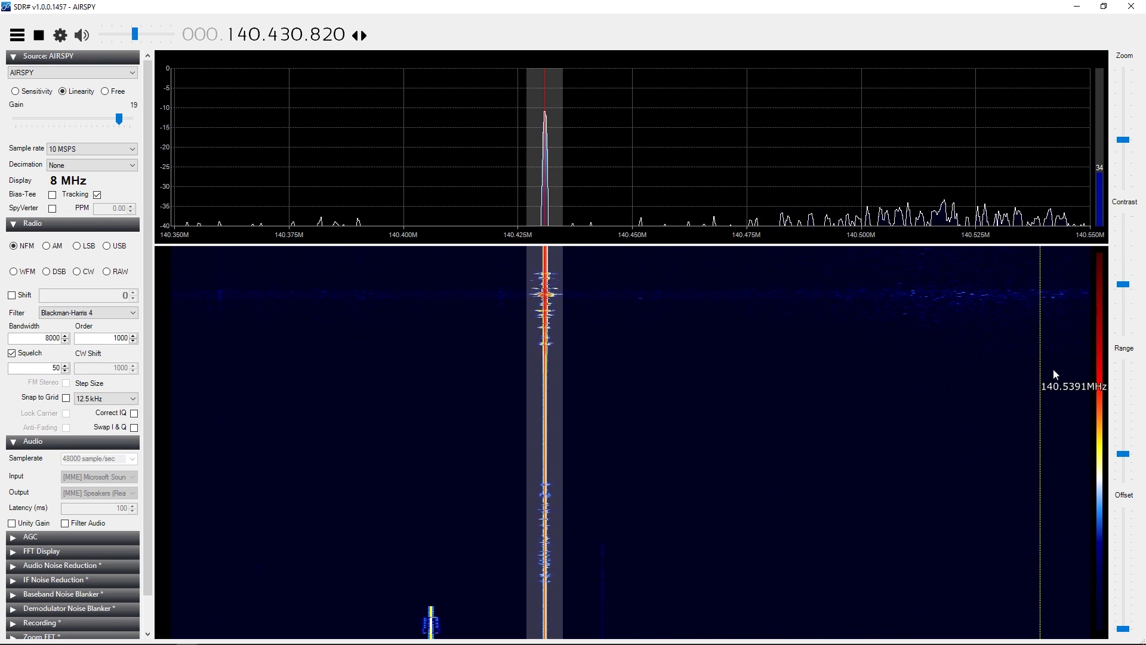
left_click_drag(1124, 457, 1118, 442)
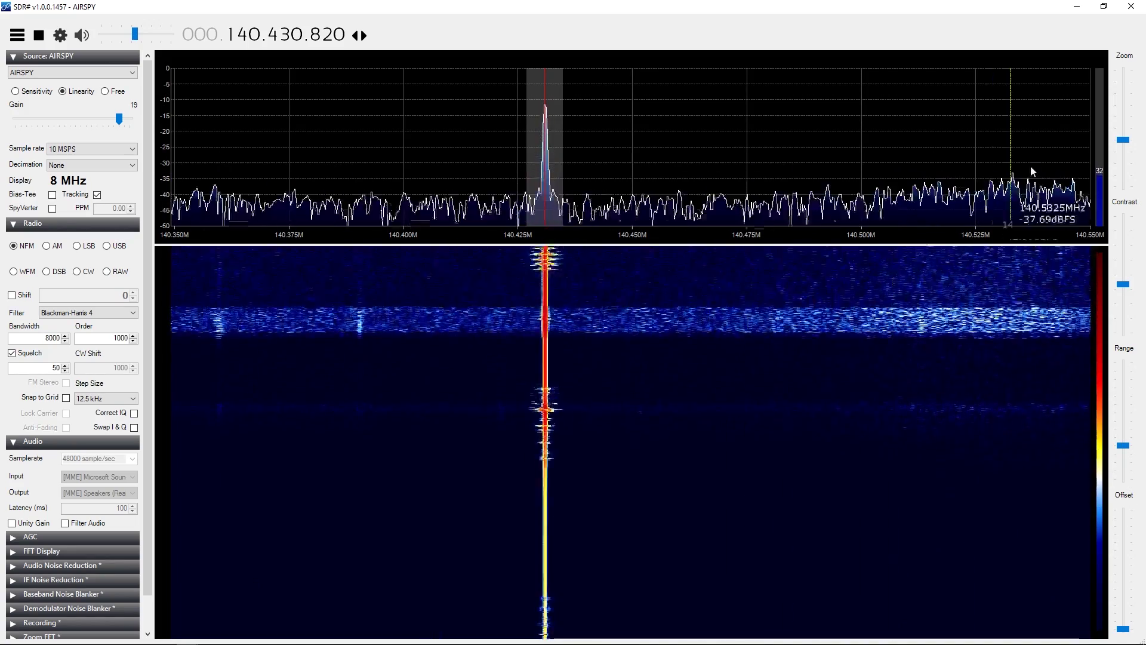
left_click_drag(1125, 148, 1127, 152)
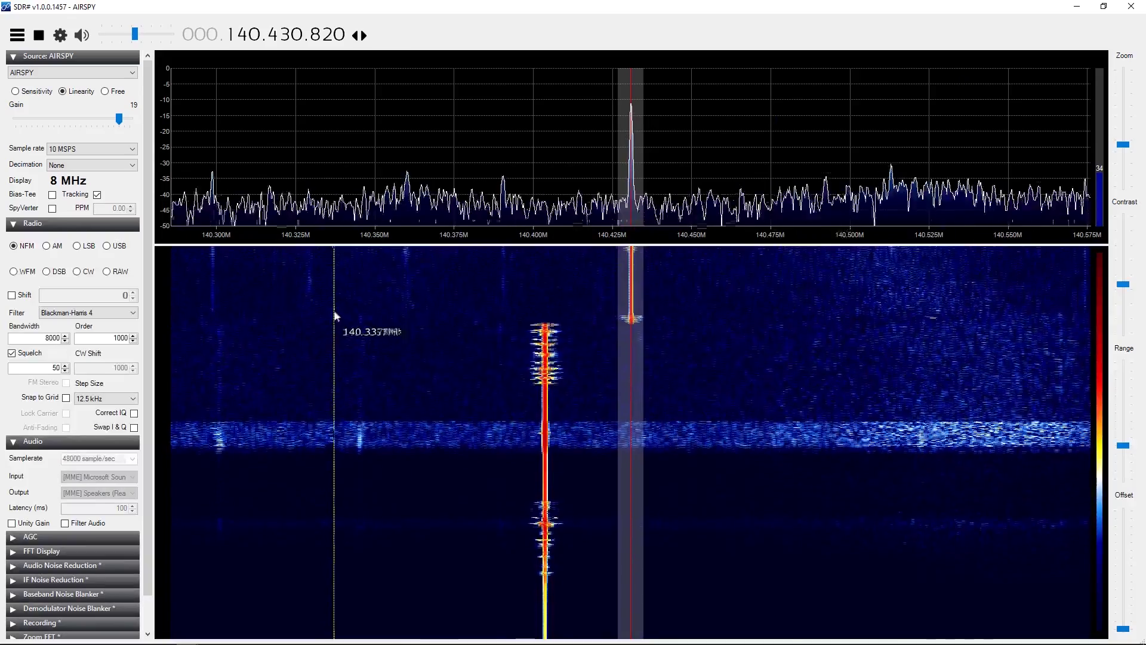
Step: Toggle Filter Audio on and off, then enable IF Noise Reduction with the Hi-Fi profile and a 7 dB threshold
left_click(65, 524)
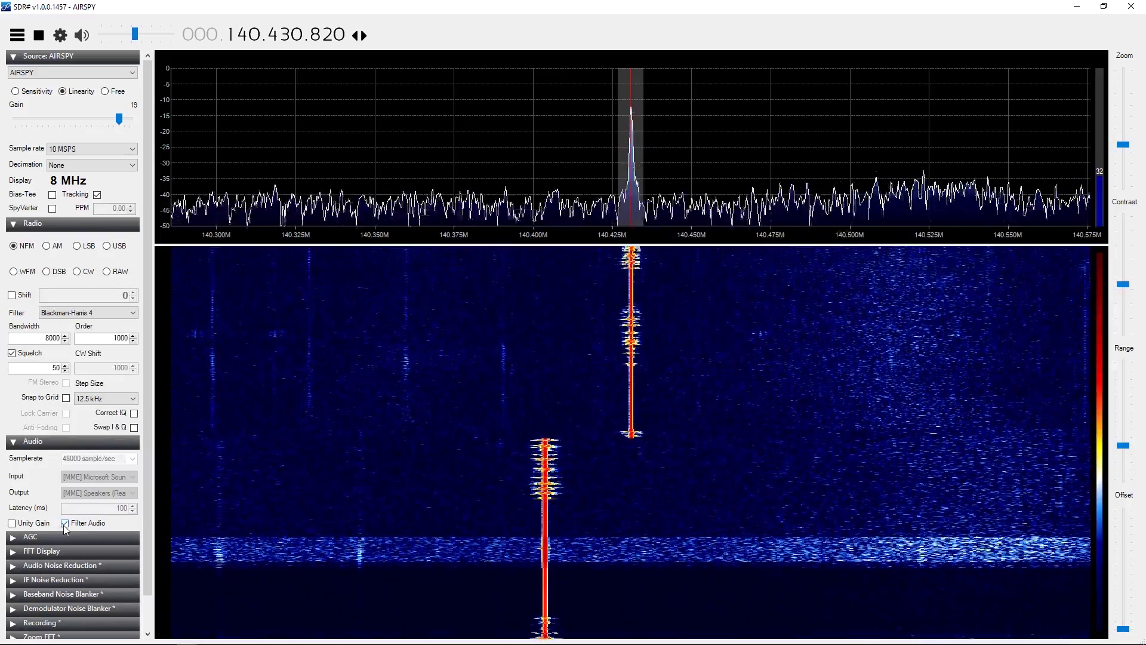
left_click(65, 524)
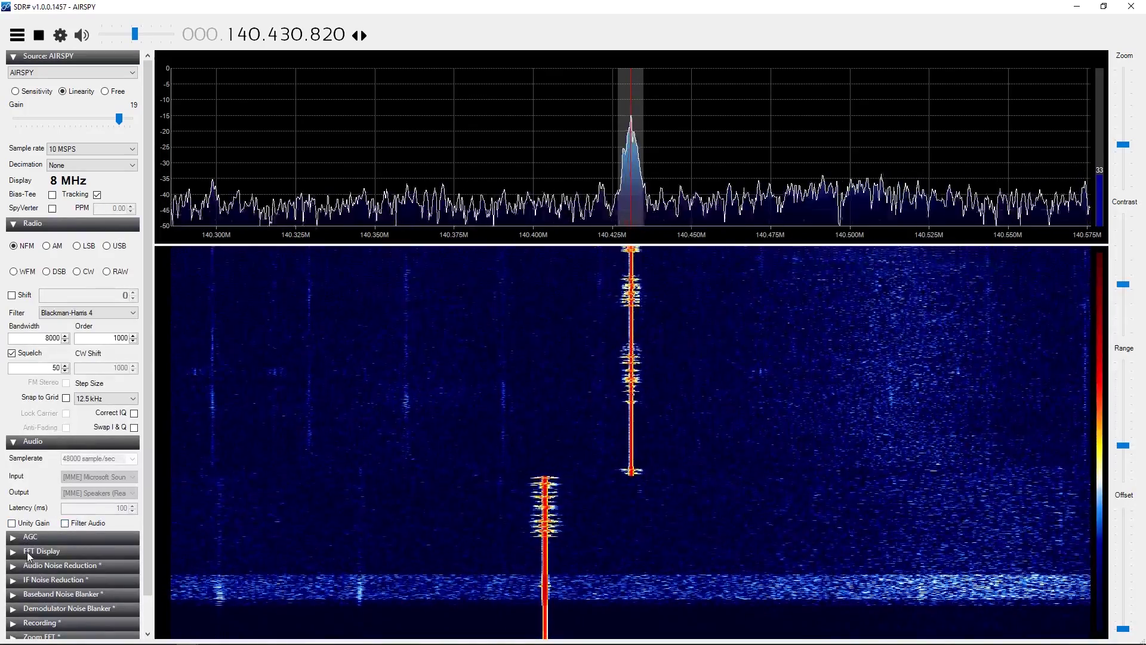
left_click(20, 580)
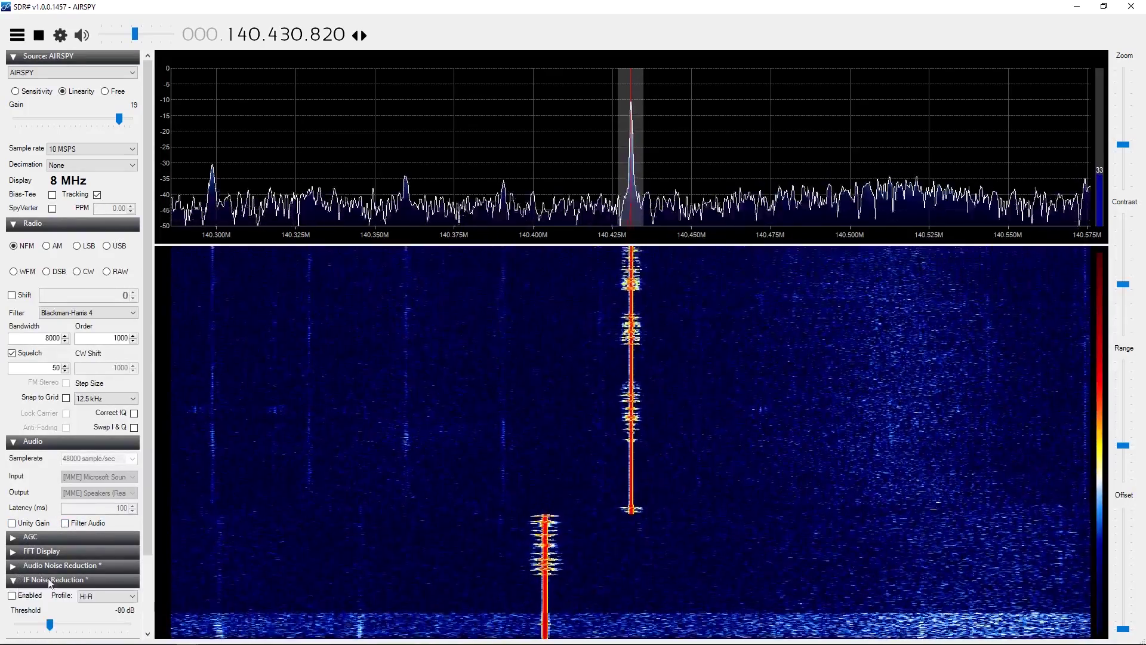
left_click_drag(148, 474, 145, 542)
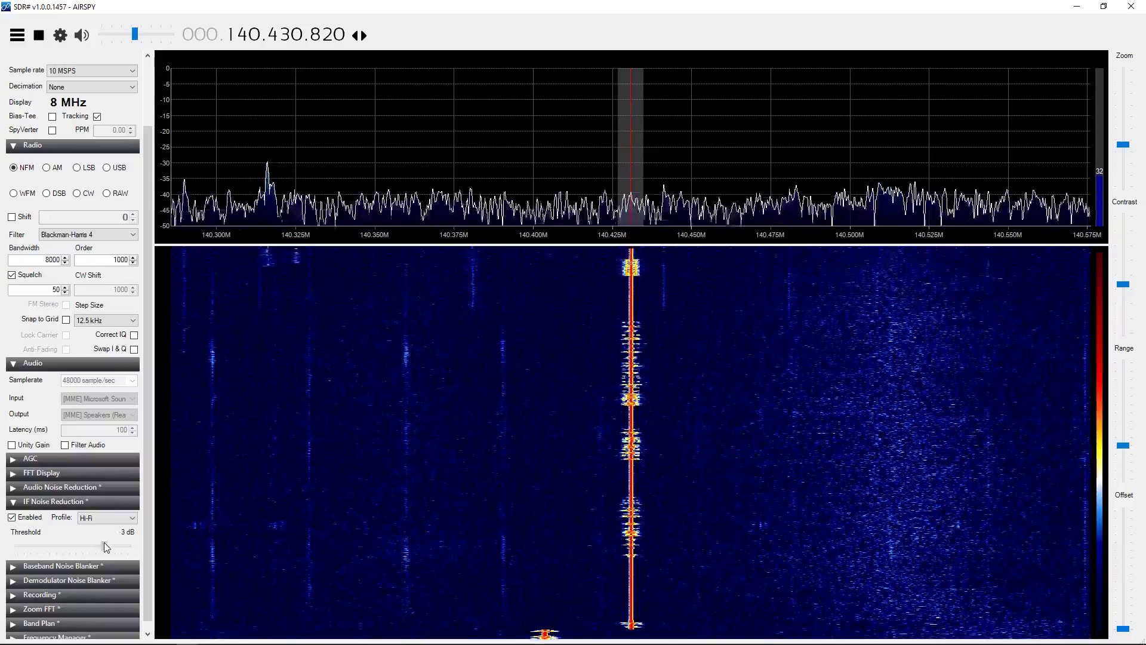
left_click_drag(106, 546, 108, 546)
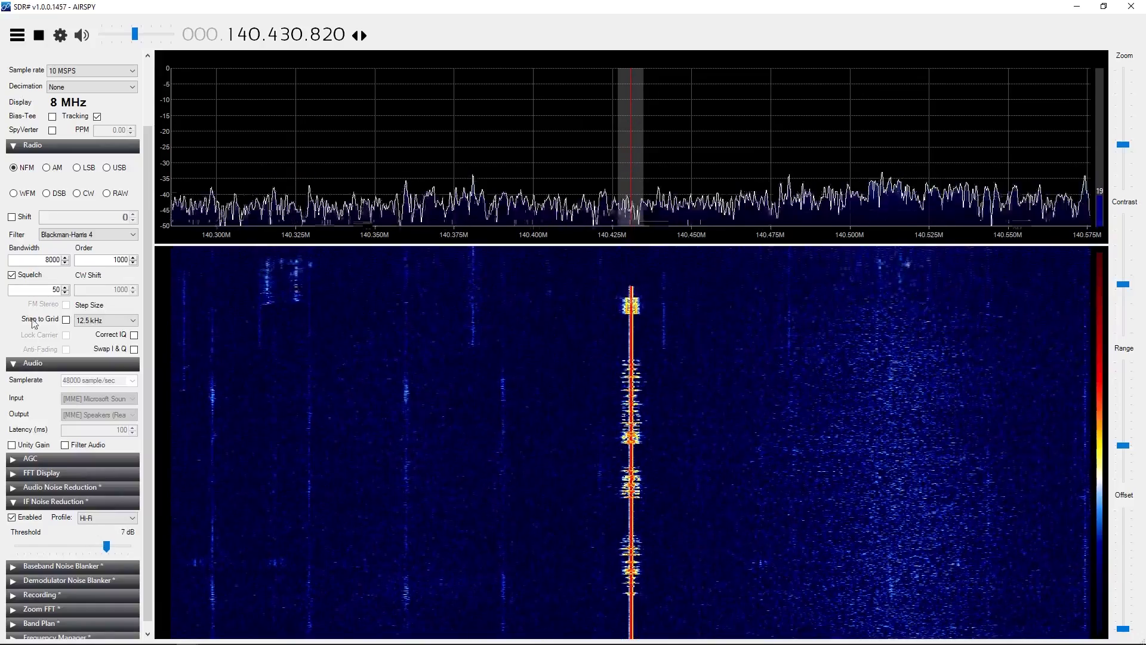
left_click_drag(141, 274, 146, 201)
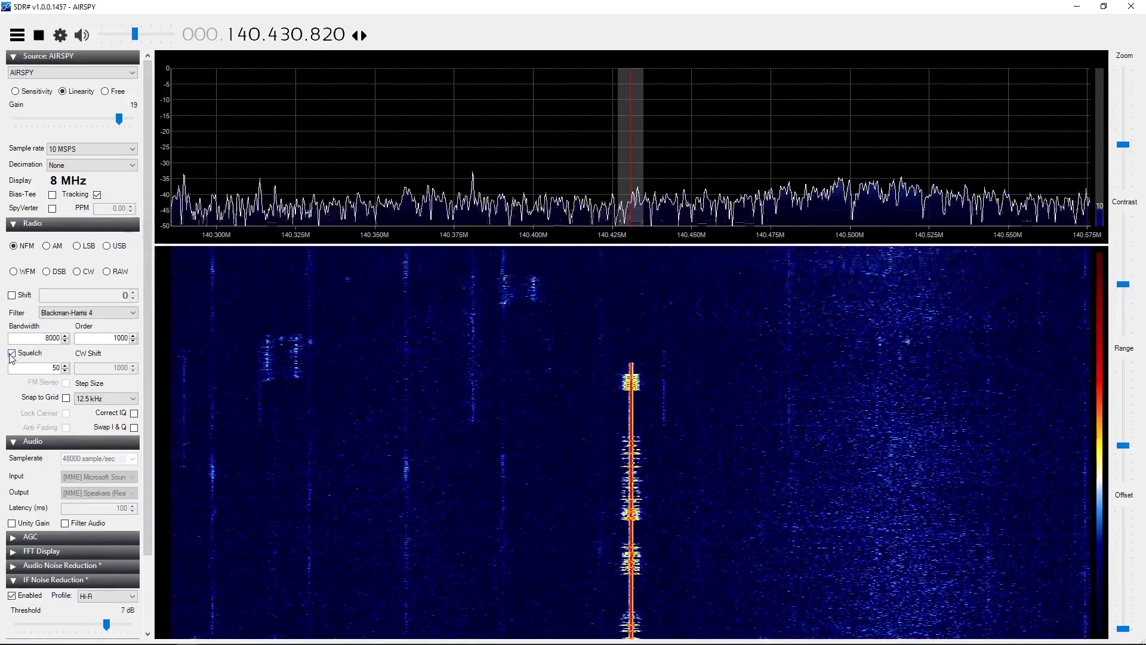
Step: Step the Squelch spin box up from 50 to 72
left_click(66, 365)
left_click(66, 365)
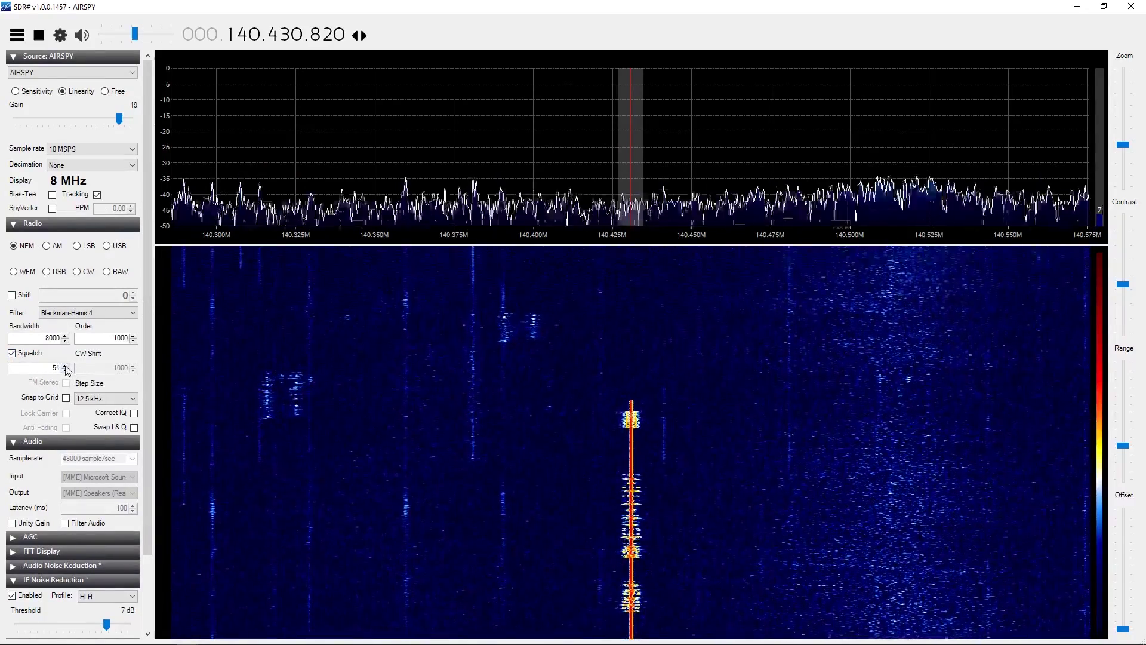
left_click(66, 366)
left_click(66, 366)
left_click(67, 365)
left_click(67, 365)
left_click(67, 365)
left_click(66, 365)
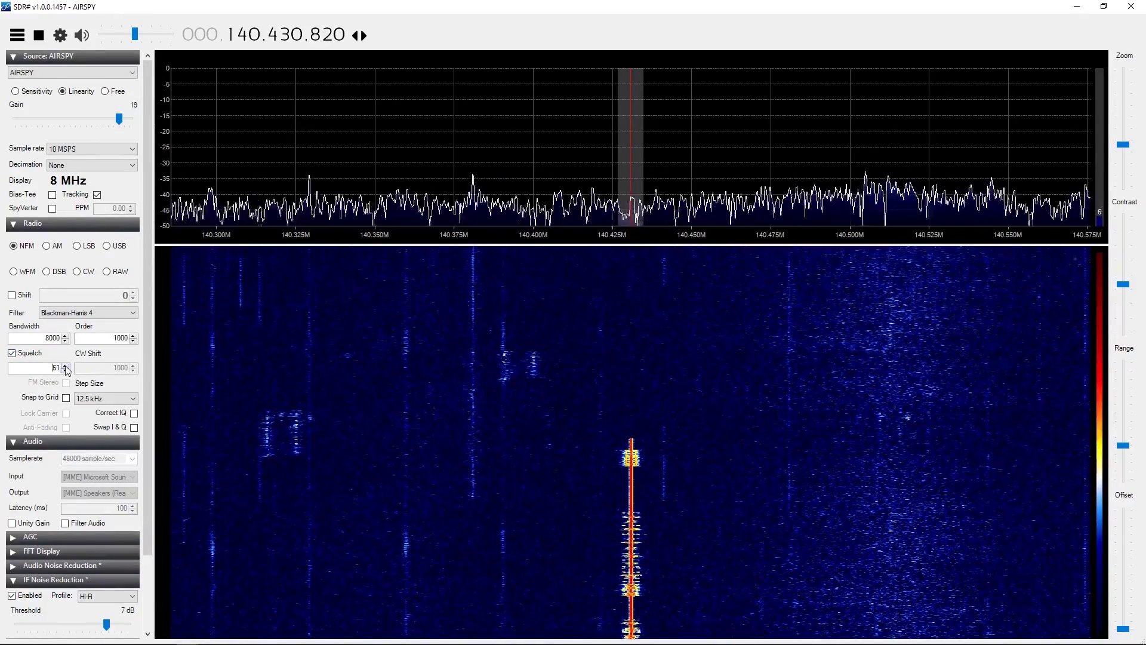
left_click(66, 365)
left_click(66, 365)
left_click(66, 365)
left_click(67, 366)
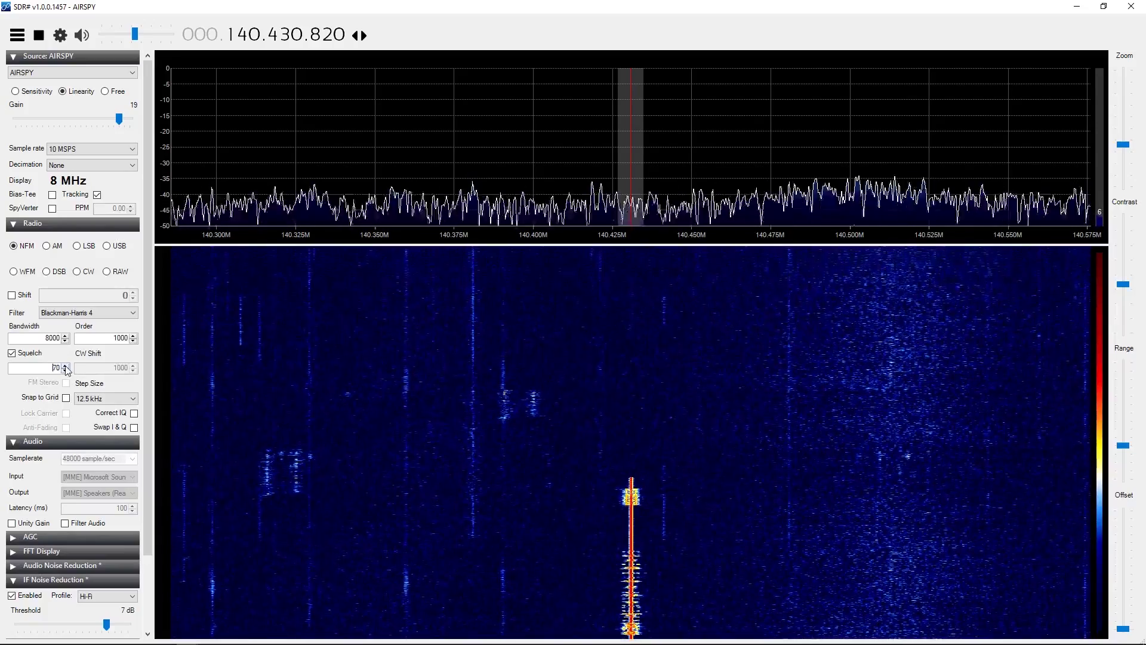
left_click(66, 366)
left_click(66, 365)
left_click(67, 365)
left_click(66, 365)
left_click(67, 365)
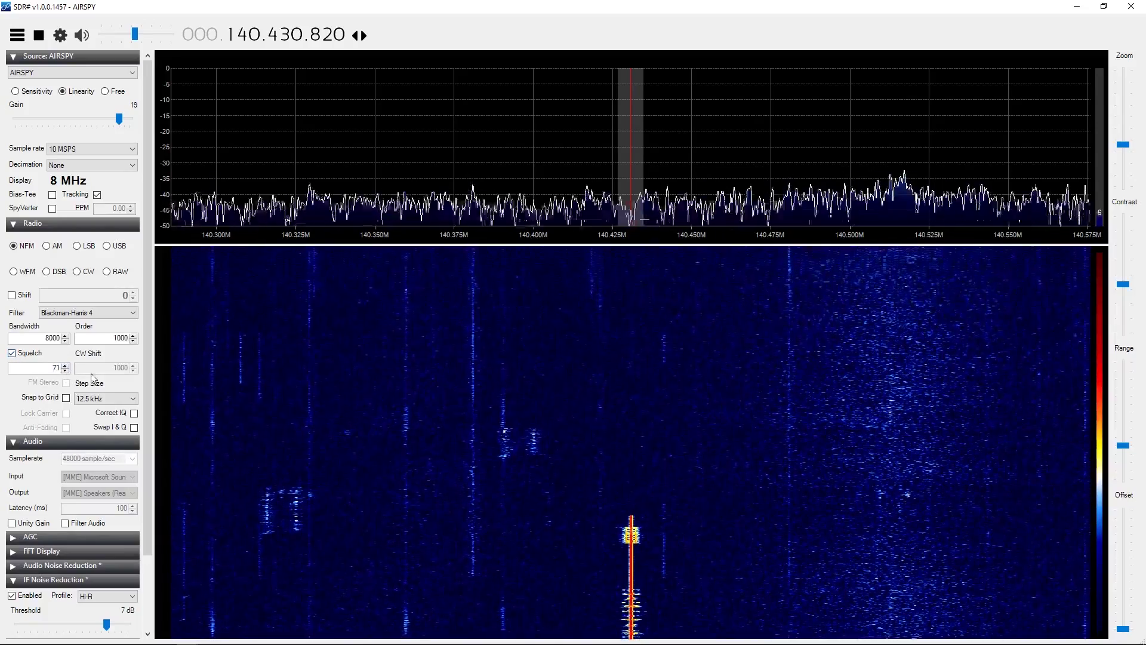
left_click(66, 365)
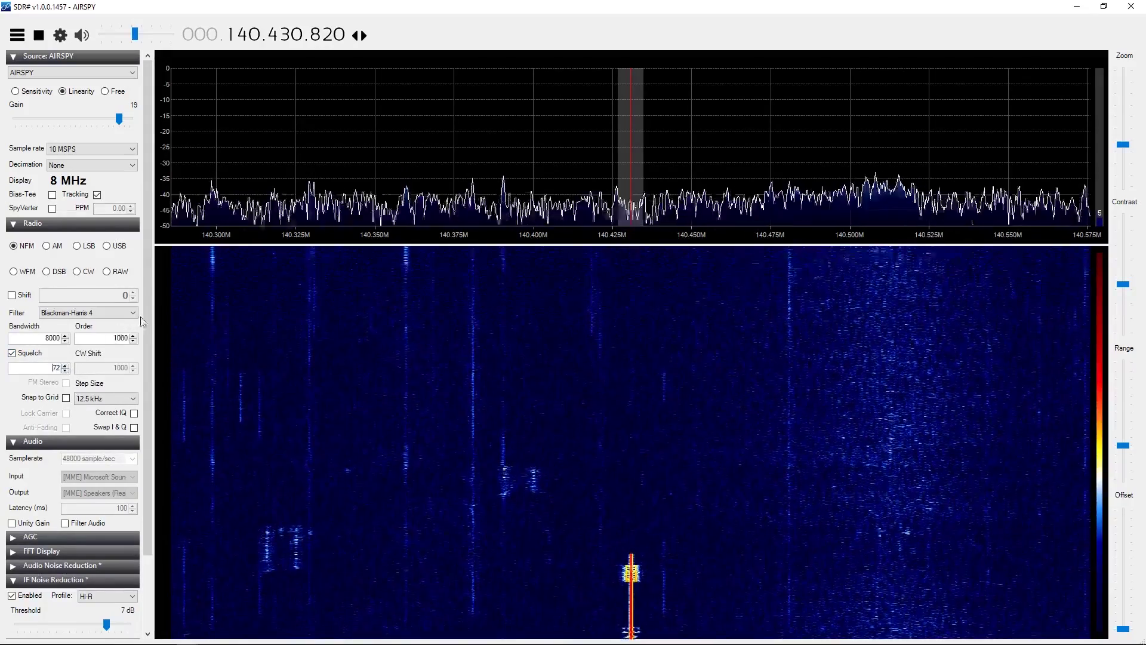
scroll(142, 395, "down", 3)
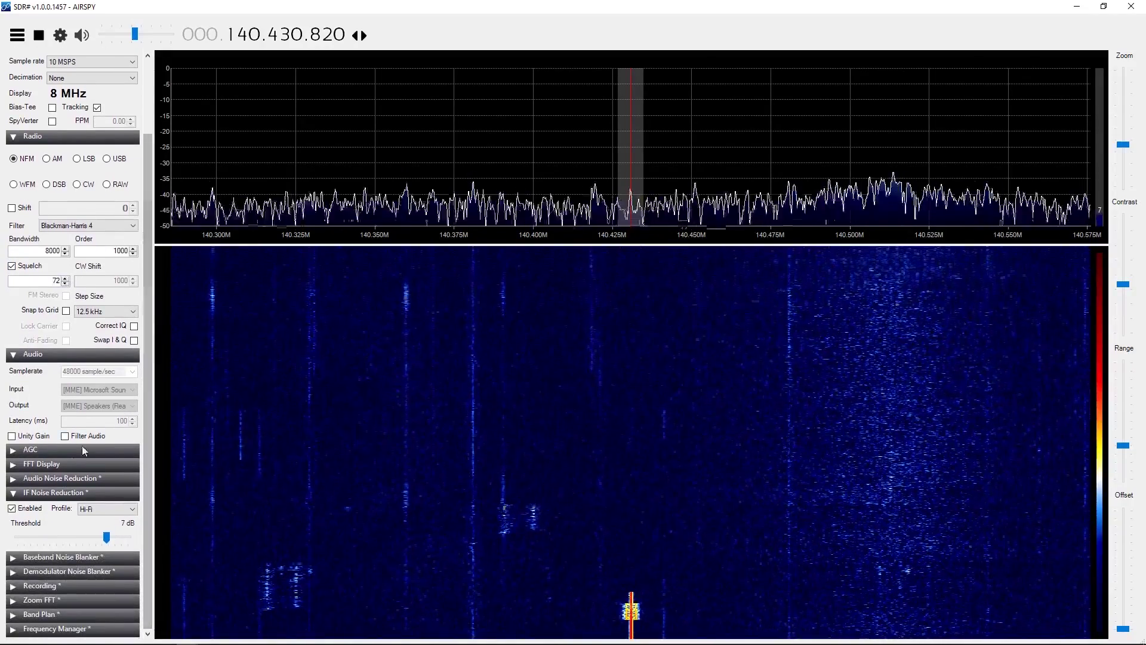
Step: Set the volume to about 43 dB and tune to the strong 140.406 MHz signal
left_click(237, 309)
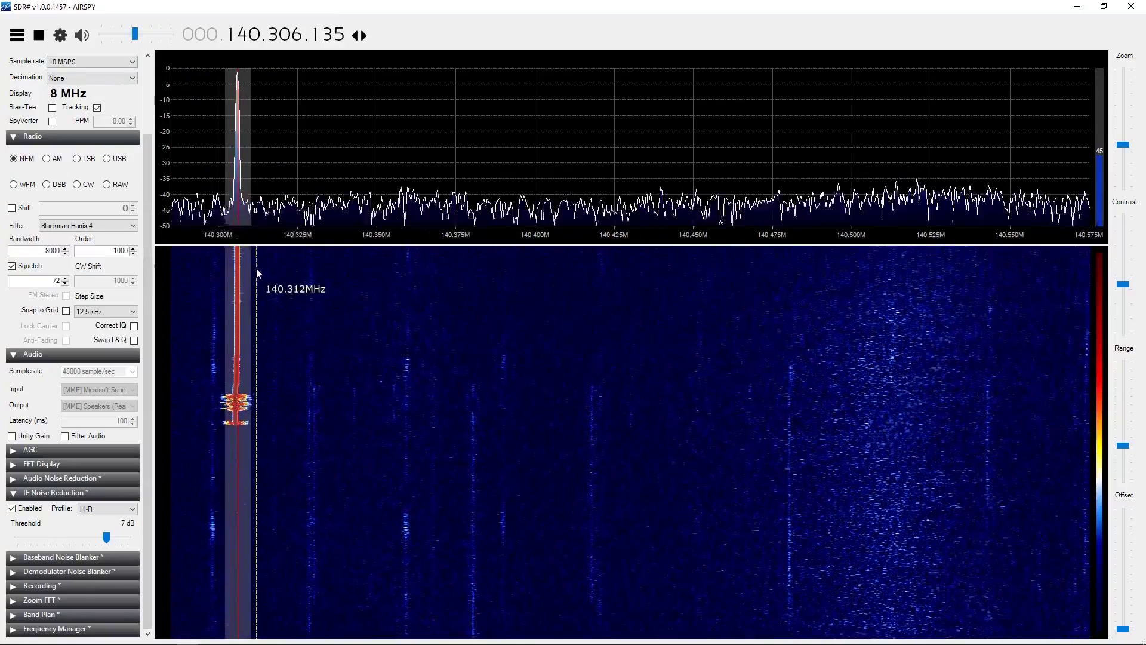
left_click_drag(135, 40, 132, 38)
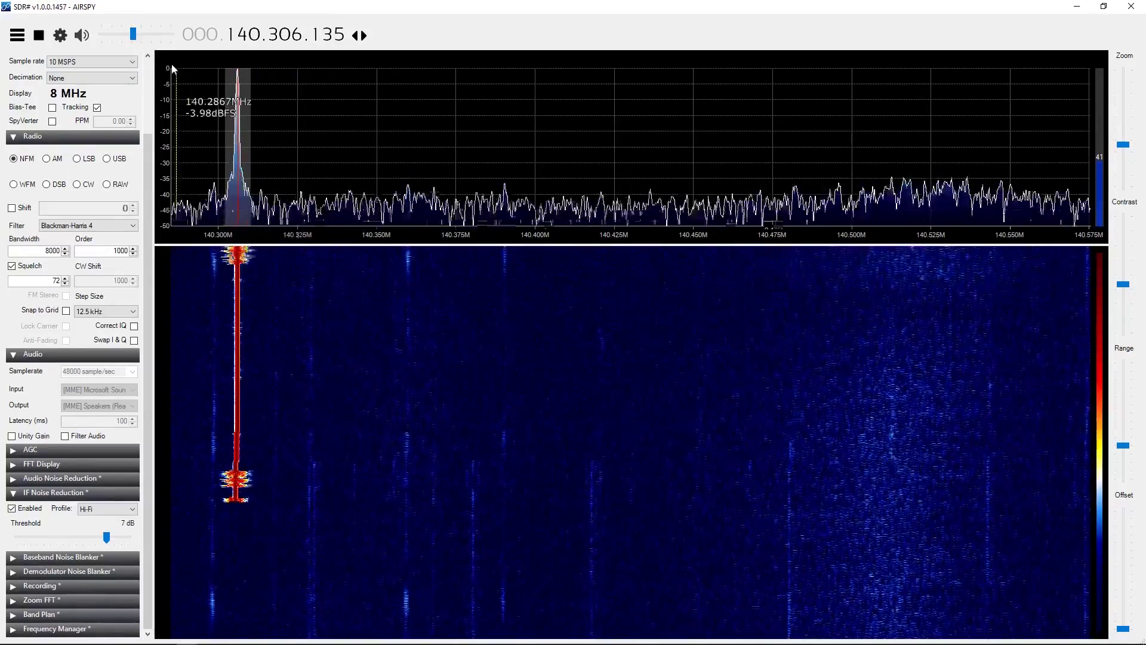
left_click_drag(134, 39, 144, 38)
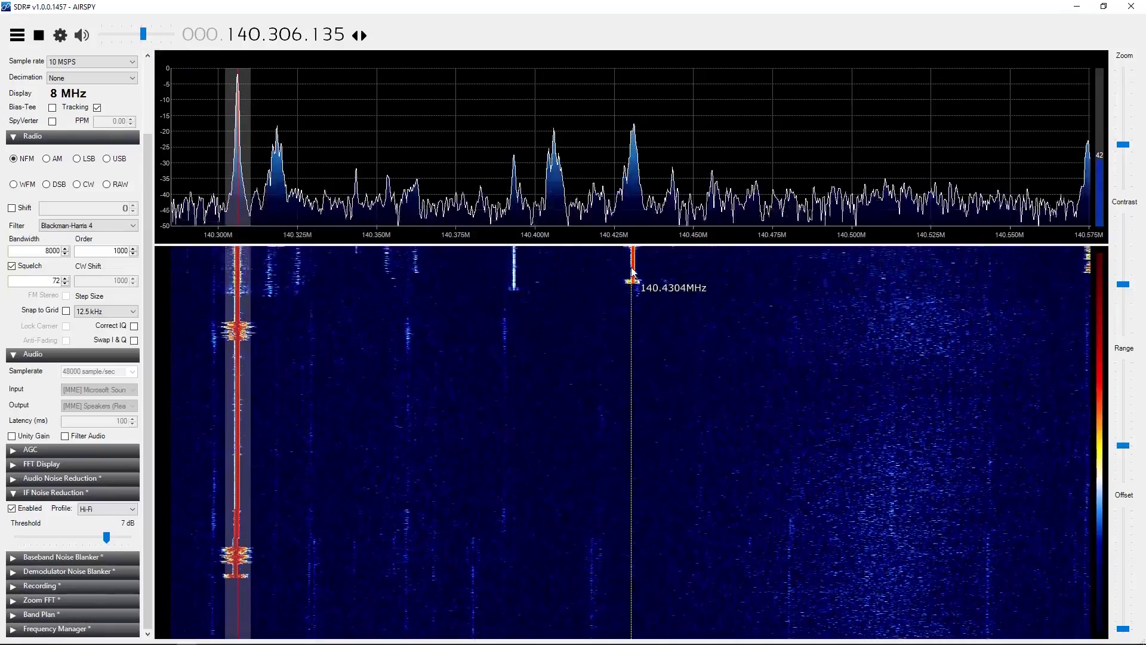
left_click(554, 266)
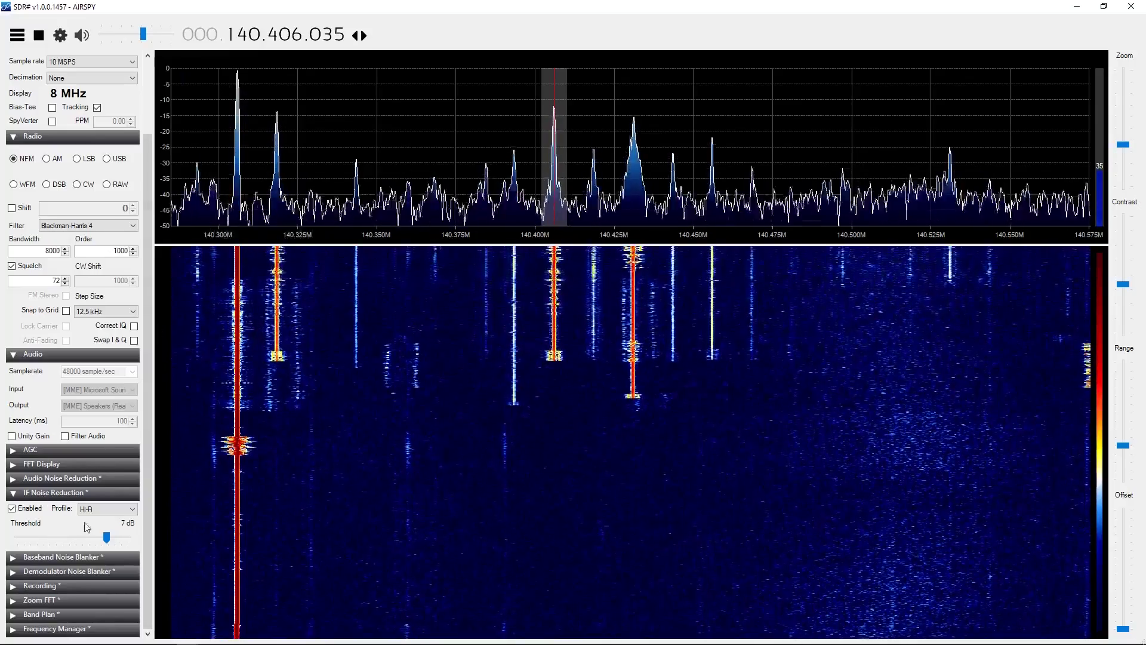
Step: Set the IF noise reduction threshold to 6 dB and expand Audio Noise Reduction
left_click_drag(106, 537, 42, 537)
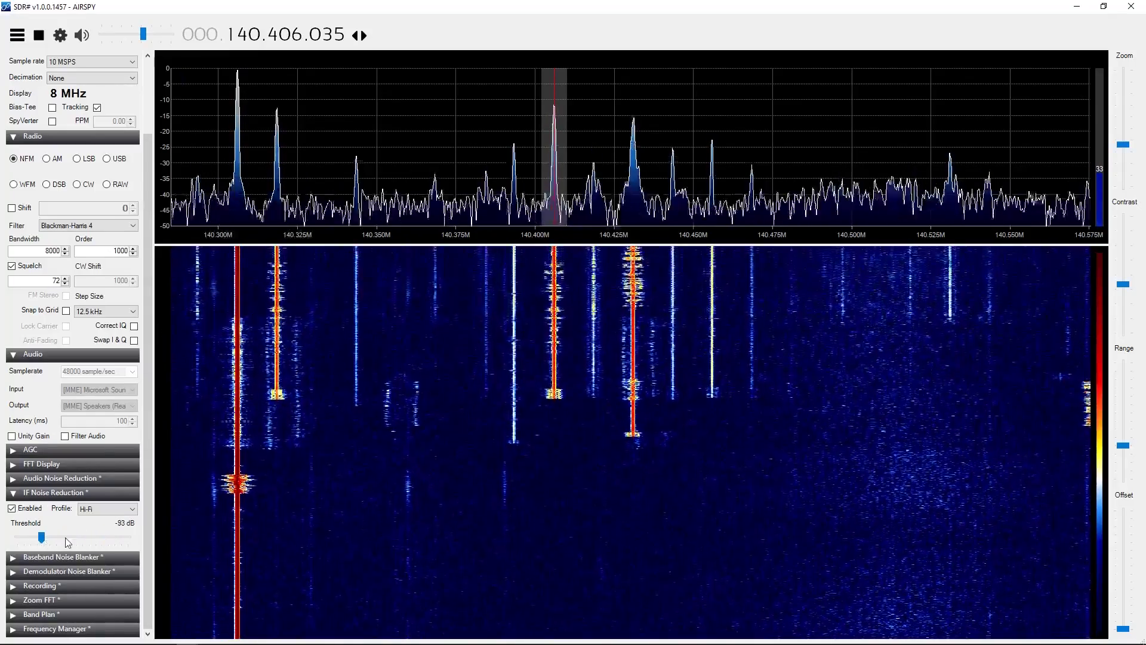
left_click_drag(98, 540, 110, 536)
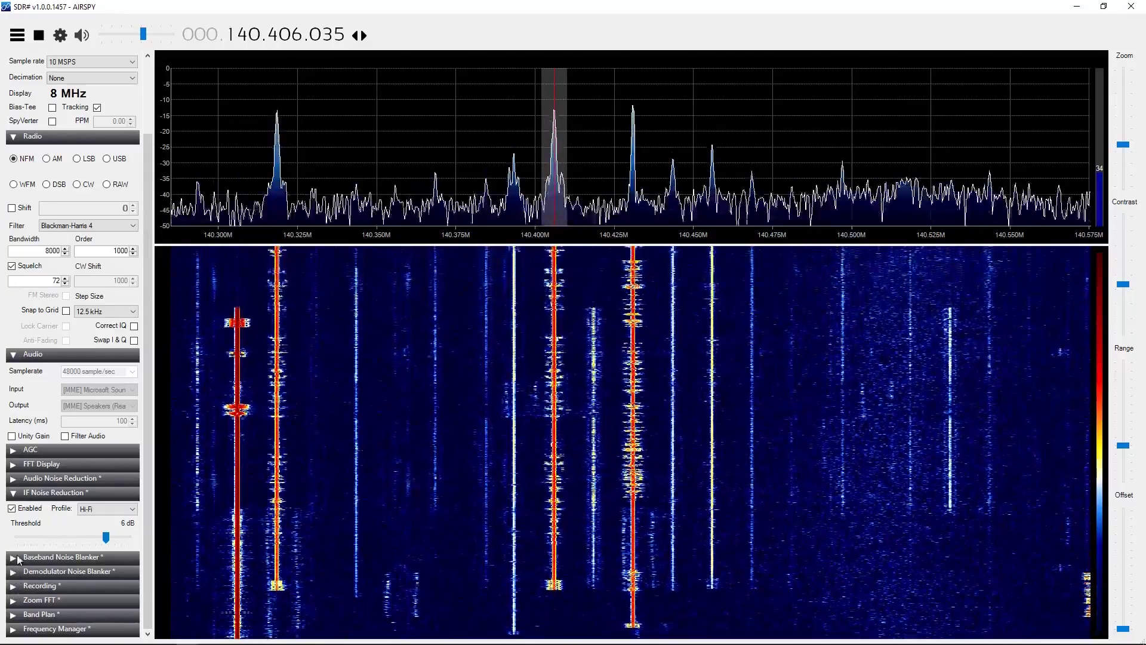
left_click(13, 478)
Step: Enable audio noise reduction at about -96 dB and tune to the signal near 140.431 MHz
left_click(11, 494)
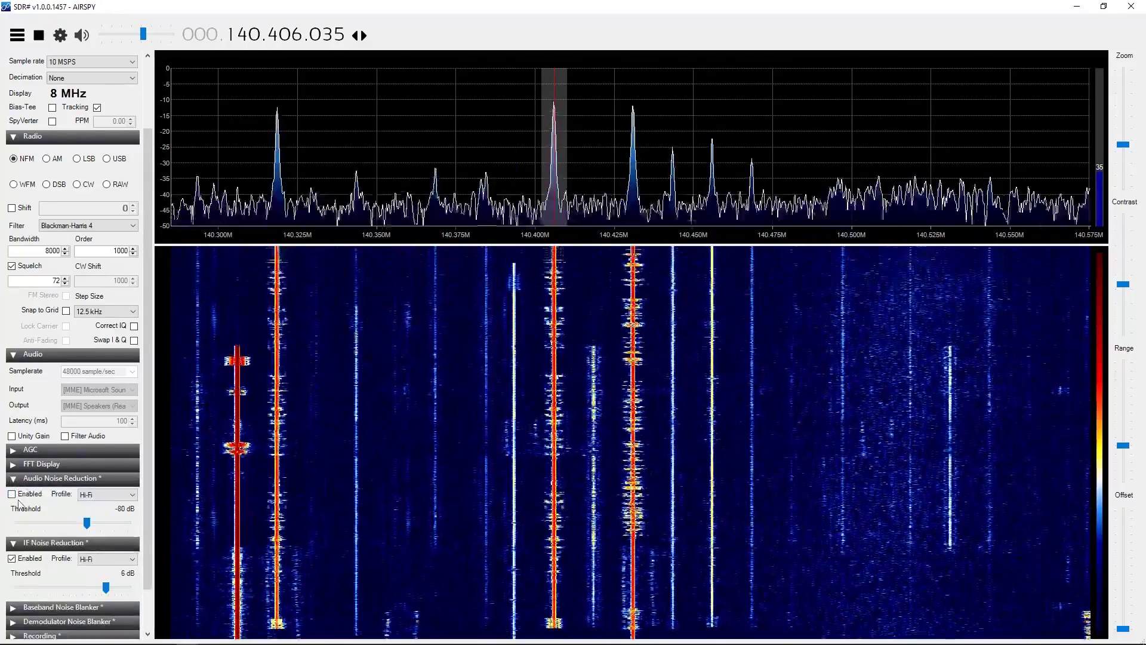
mouse_move(87, 524)
left_mouse_down()
mouse_move(49, 519)
mouse_move(64, 522)
left_mouse_up()
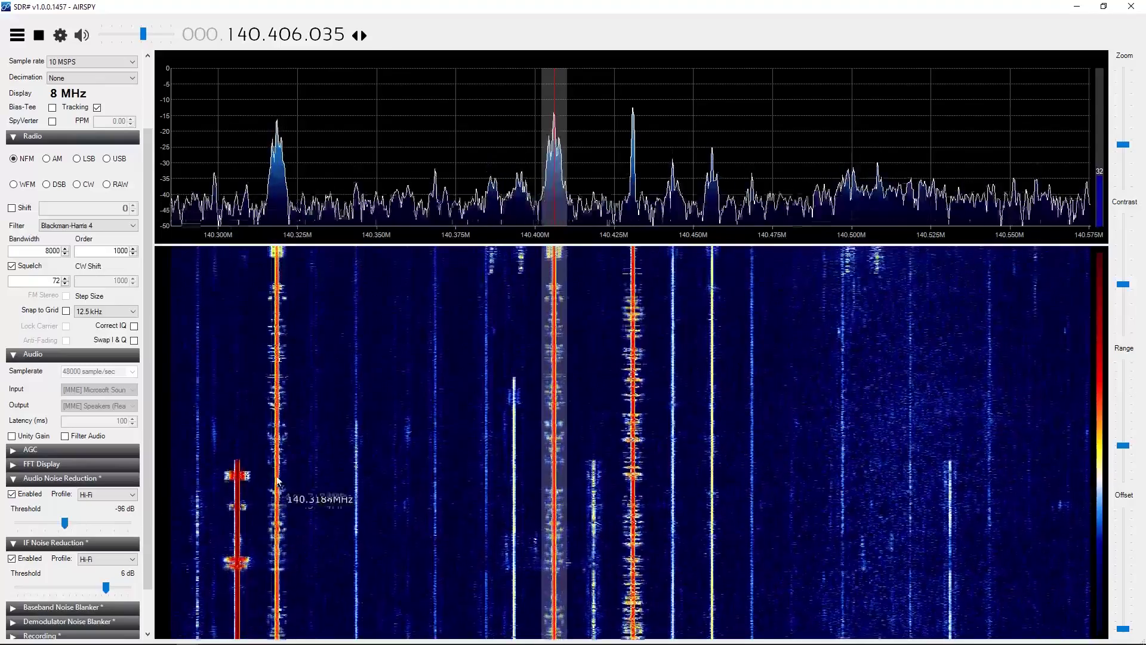
left_click(633, 395)
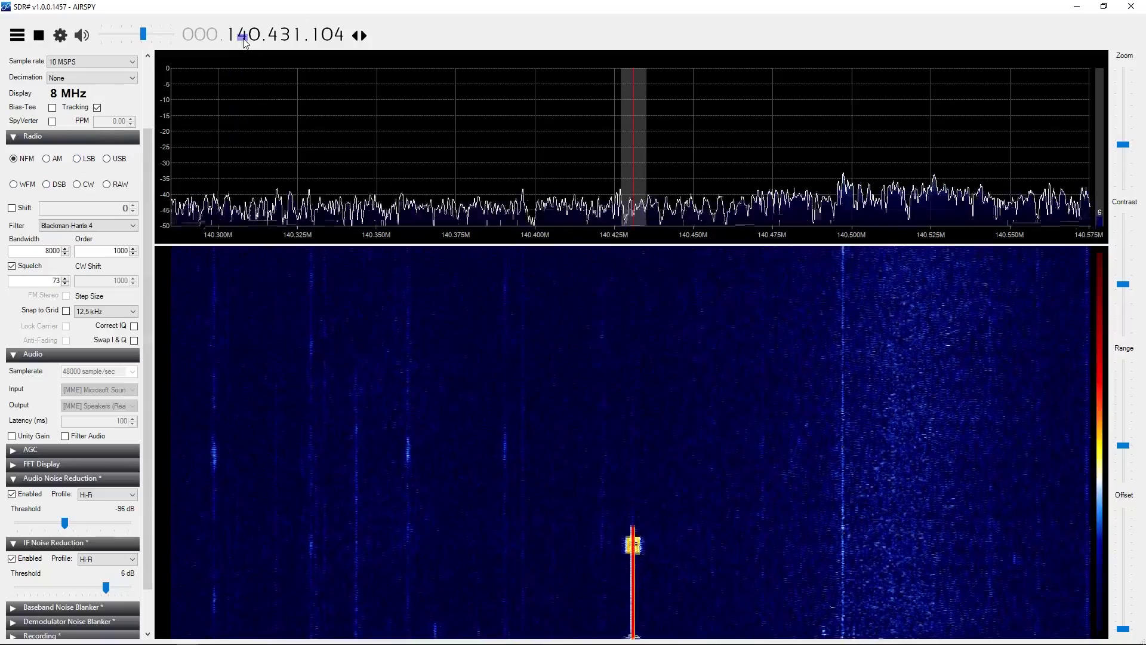
scroll(243, 38, "down", 1)
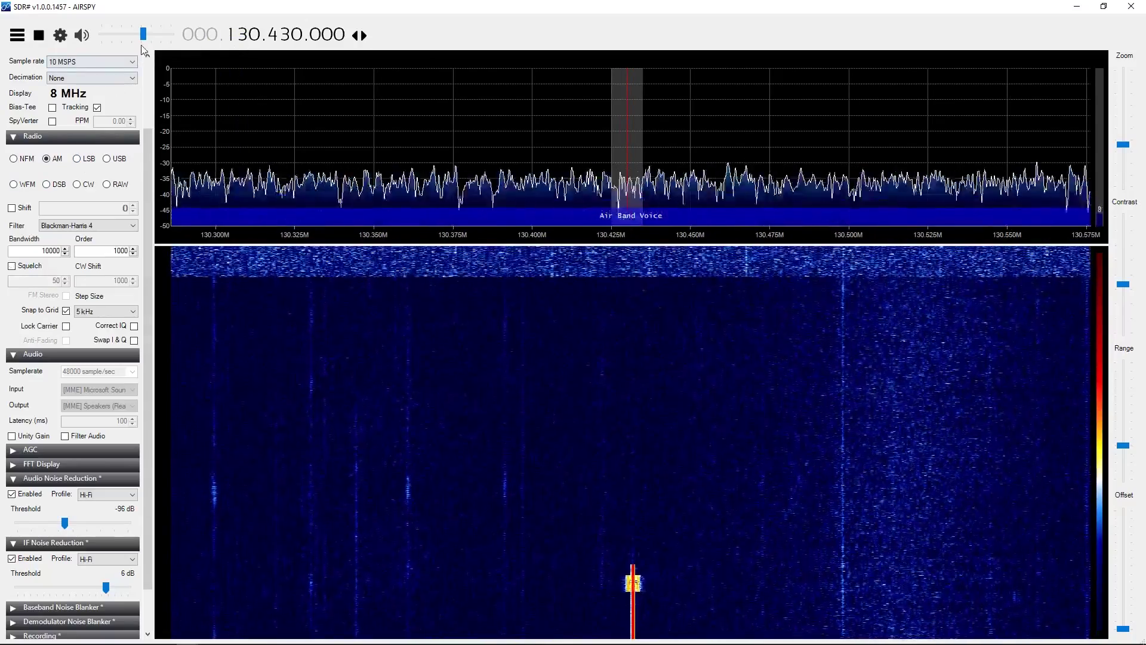
Step: Mute the audio and bring the frequency to 100.600.000 for Classic FM in WFM
left_click_drag(143, 34, 102, 34)
scroll(244, 36, "down", 5)
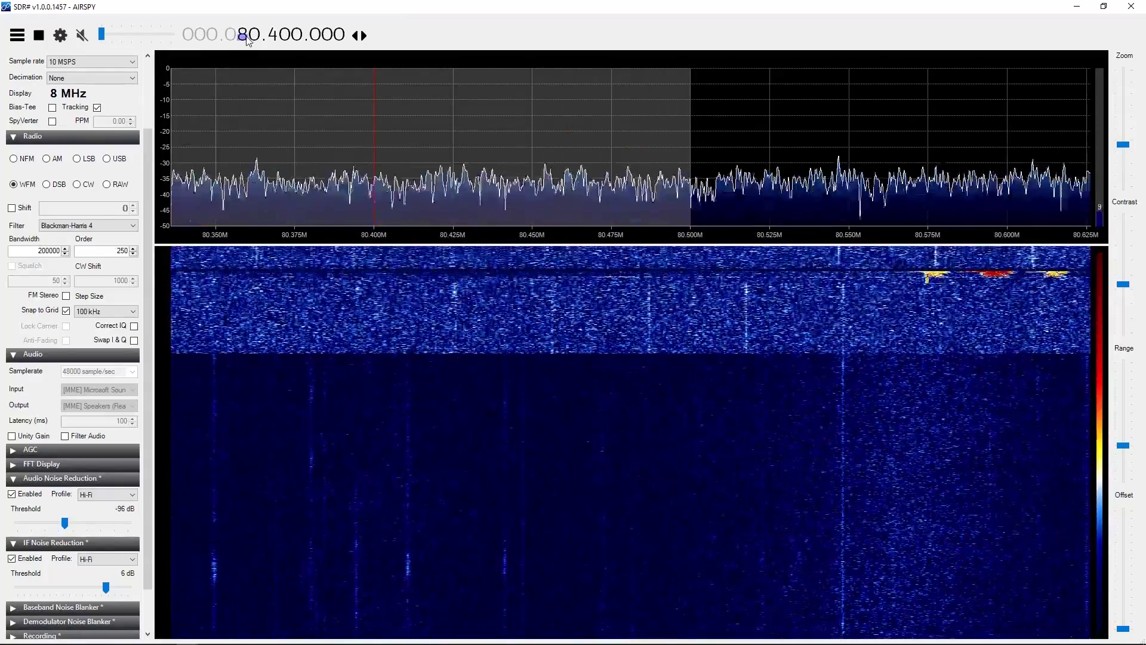
scroll(248, 37, "up", 1)
scroll(256, 36, "up", 2)
scroll(257, 37, "up", 8)
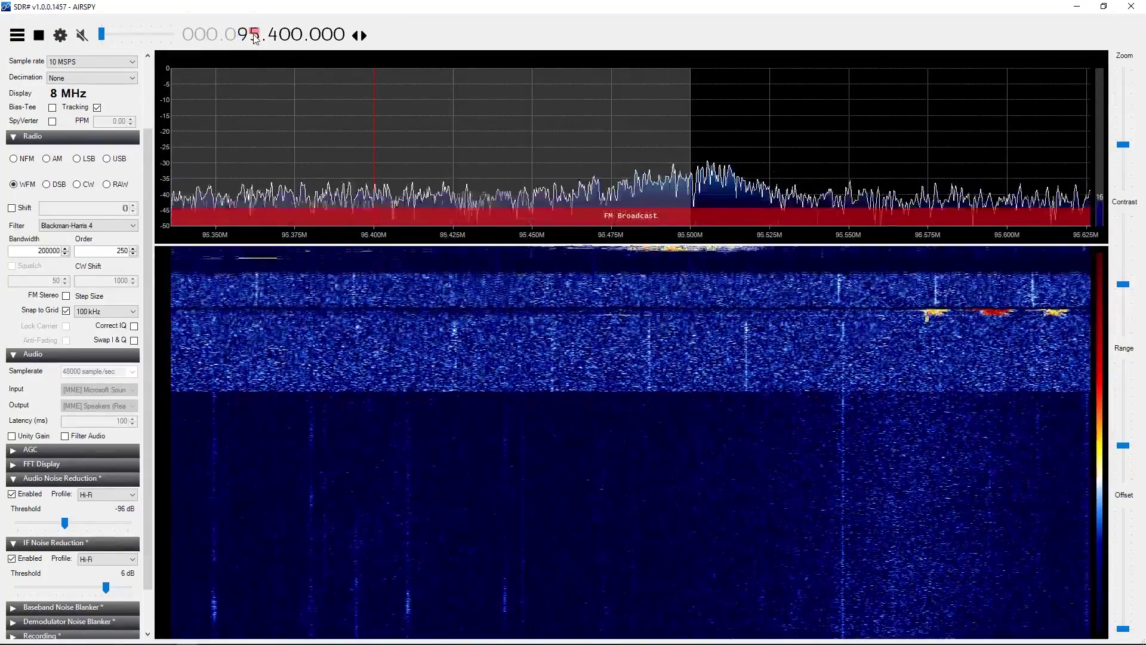
scroll(265, 38, "up", 2)
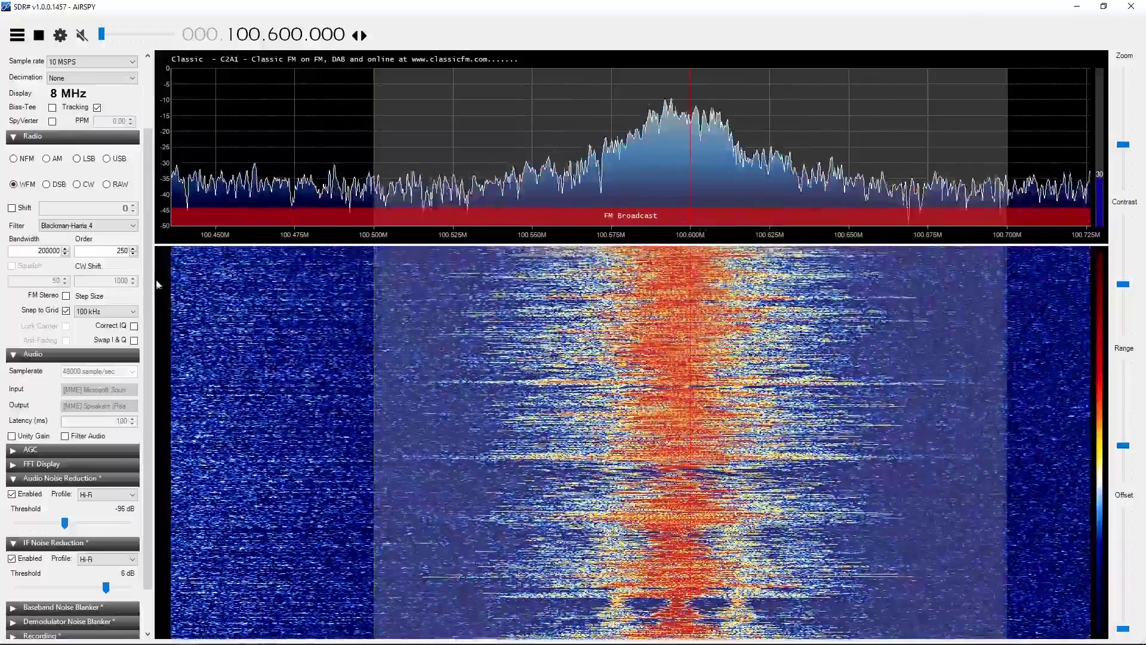
Step: Expand the Band Plan section and scroll the left panel down to Frequency Manager
scroll(137, 443, "down", 2)
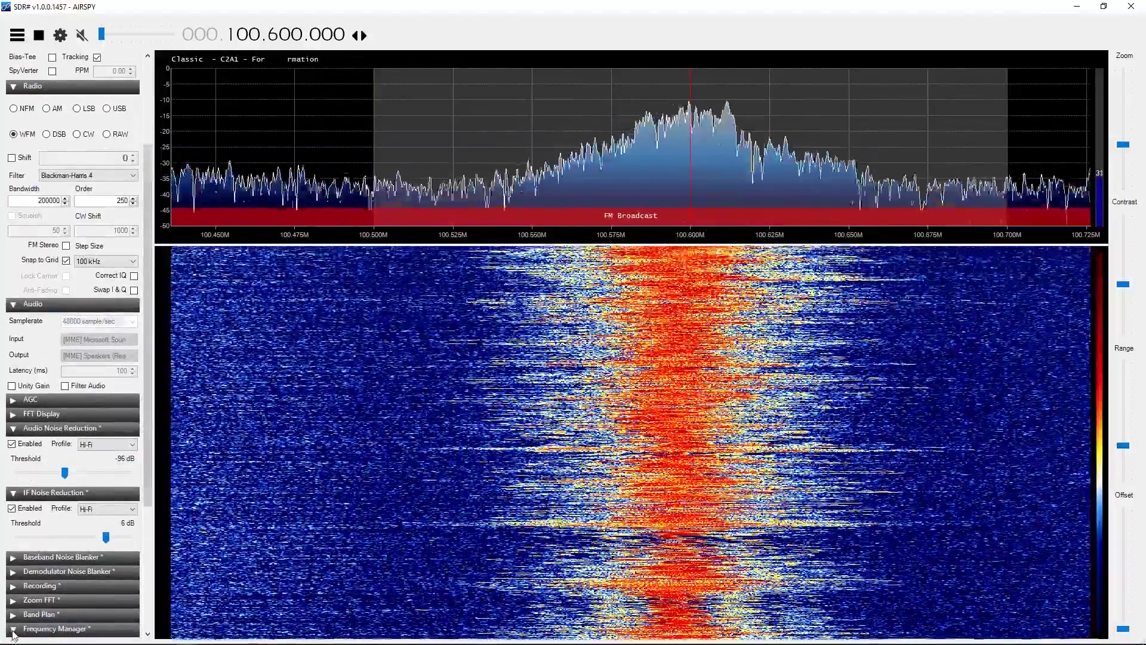
left_click(24, 614)
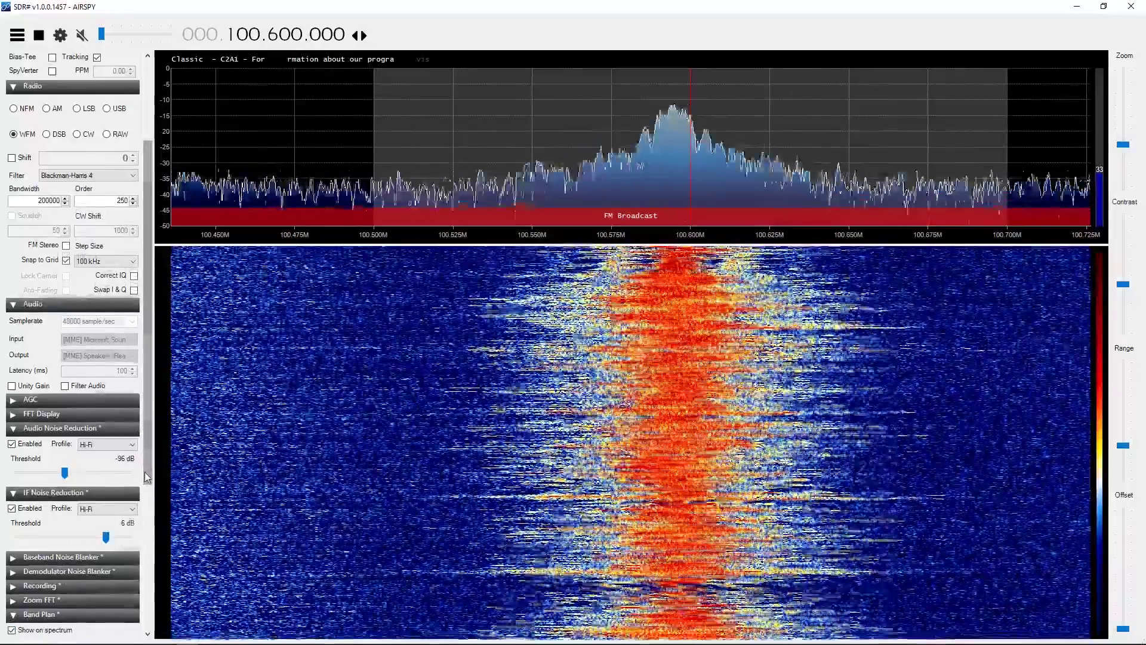
scroll(132, 599, "down", 10)
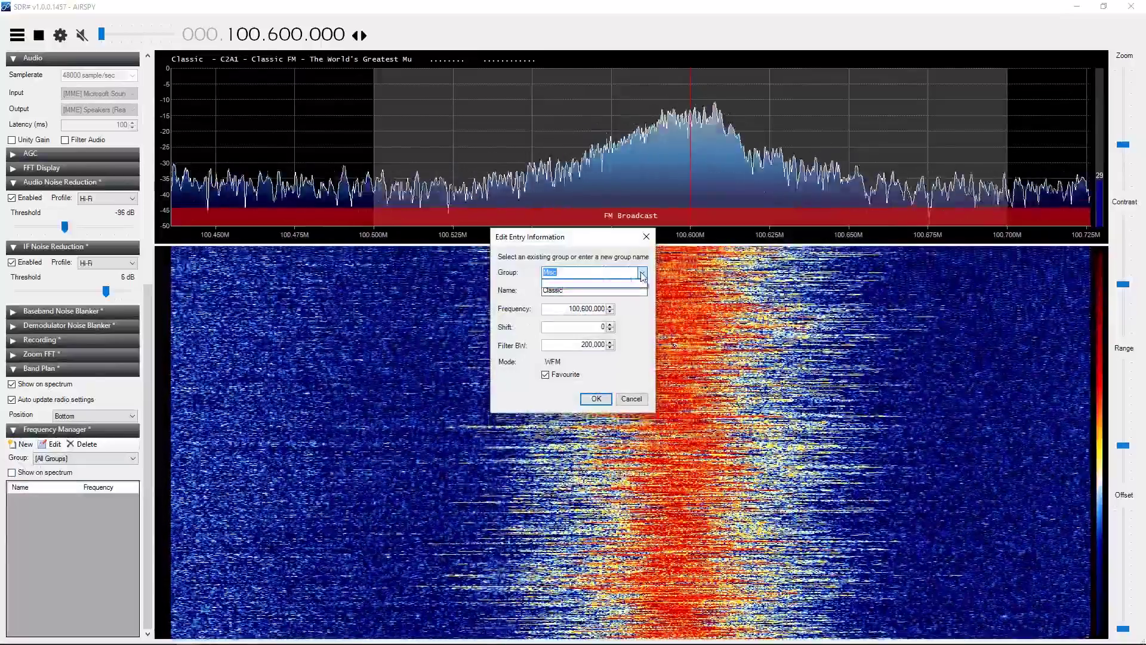
Step: Save the 100.6 MHz entry as 'Classic radio' in a new 'broadcast' group and show memories on the spectrum
type("b")
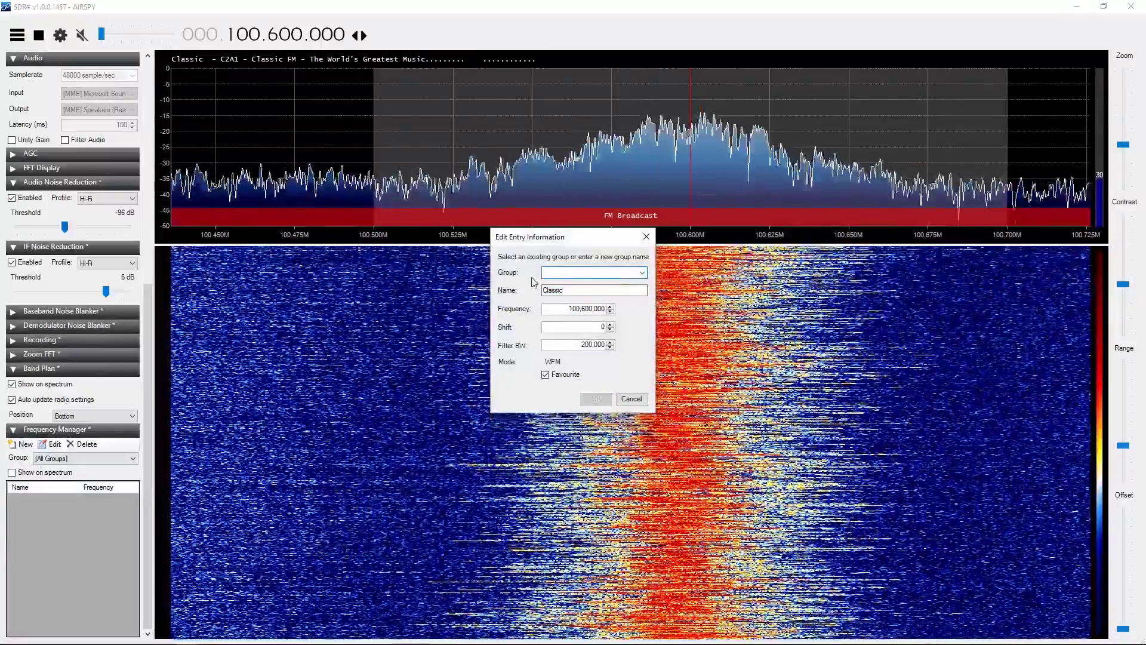
type("ro")
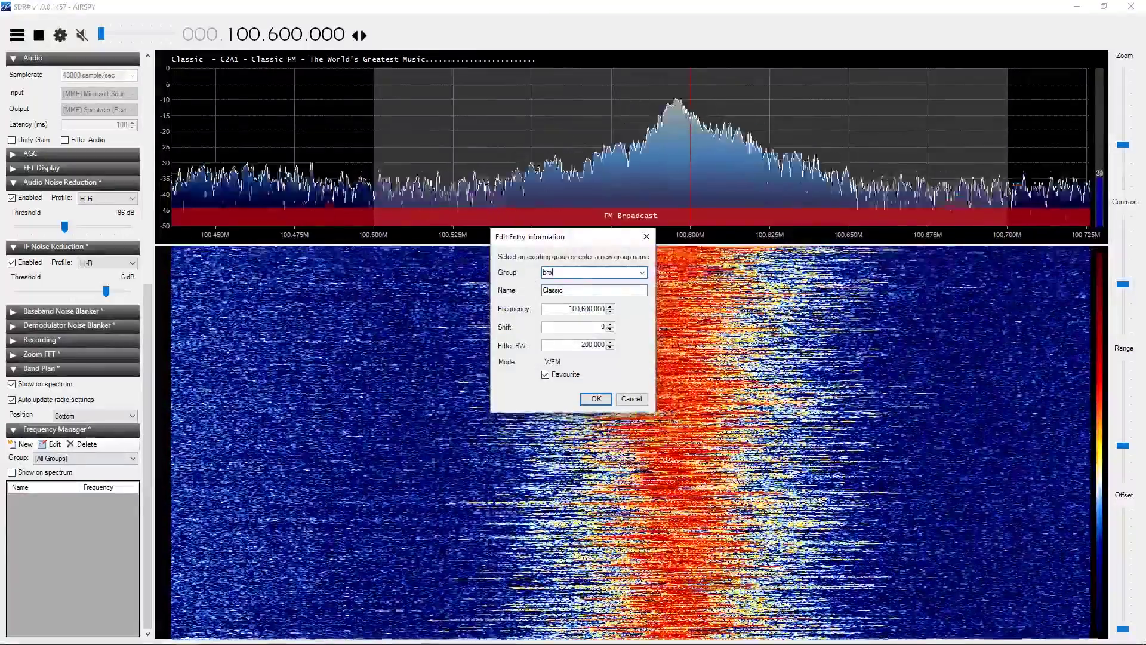
type("adcast")
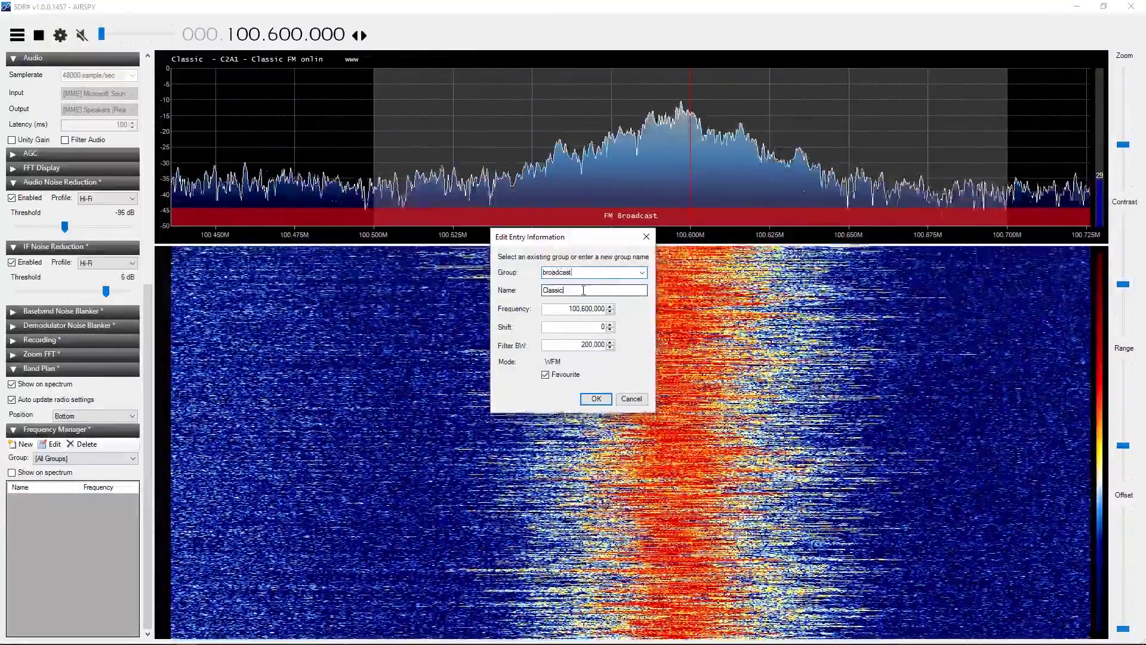
left_click(609, 290)
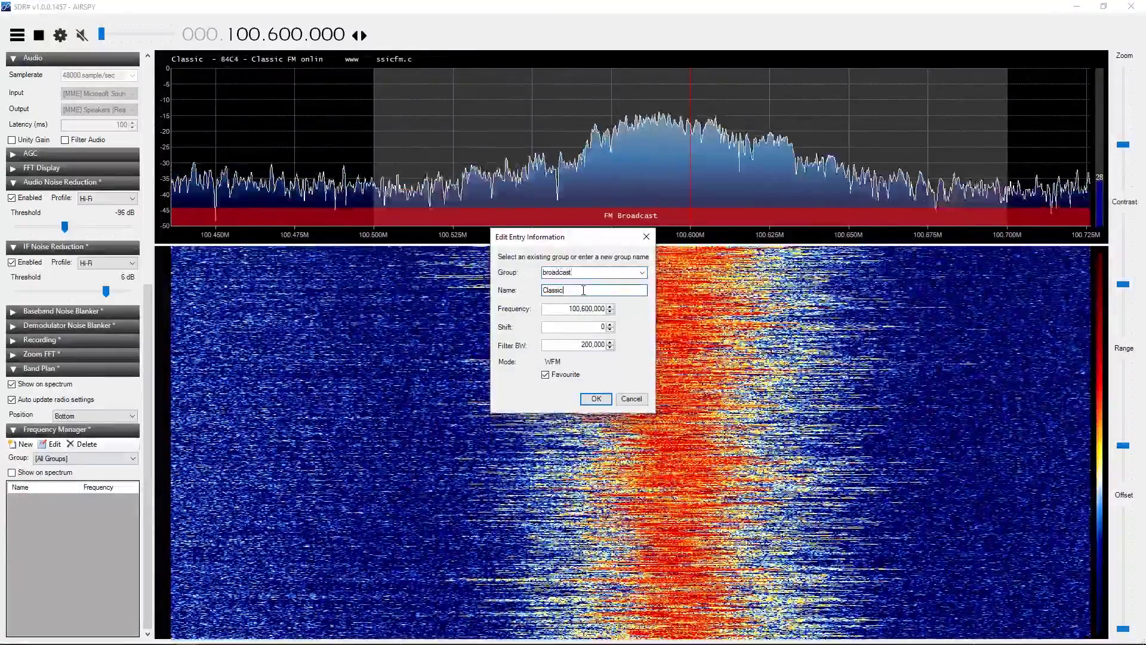
type("radio")
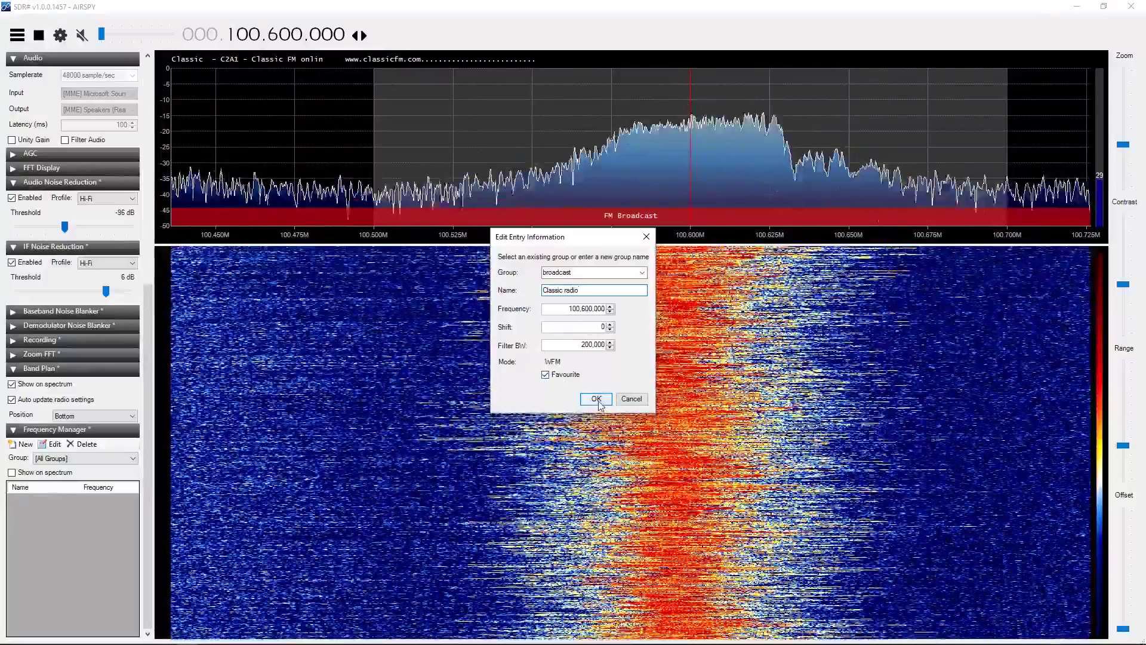
left_click(599, 403)
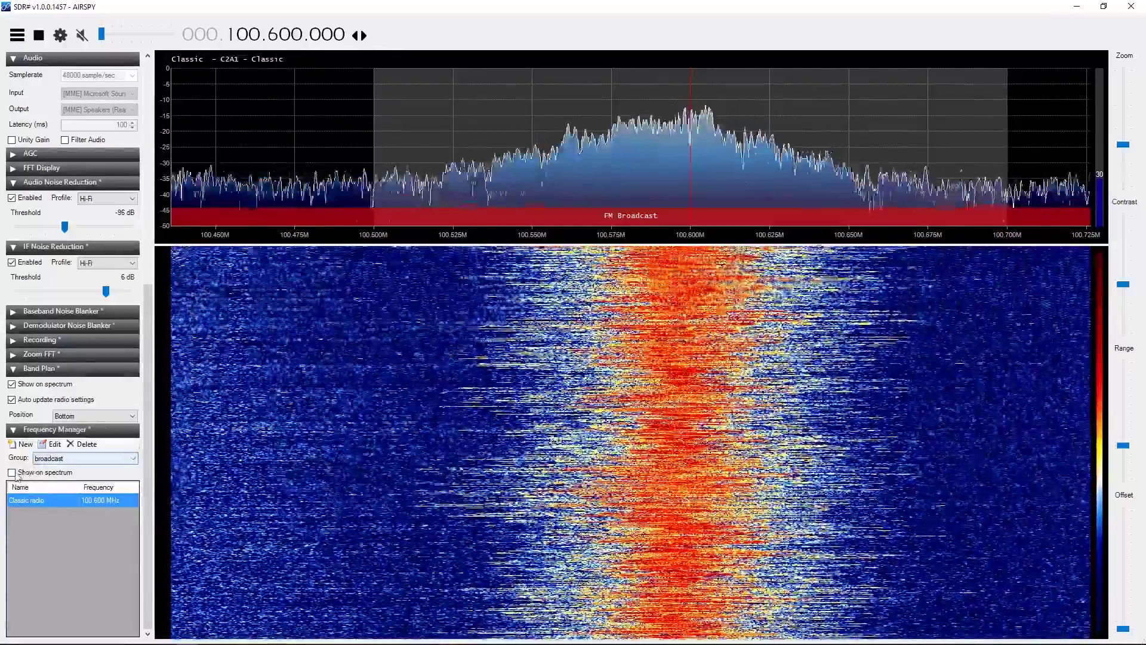
left_click(17, 473)
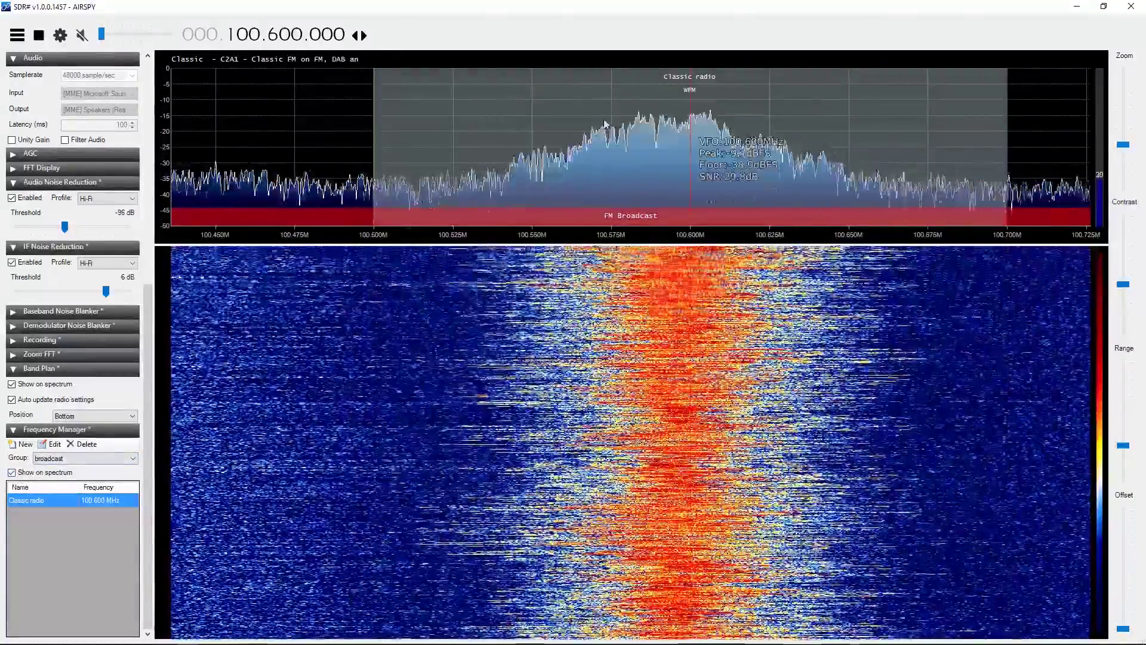
Step: Shift the frequency away, then recall the Classic radio memory to retune to 100.6 MHz
scroll(722, 104, "down", 2)
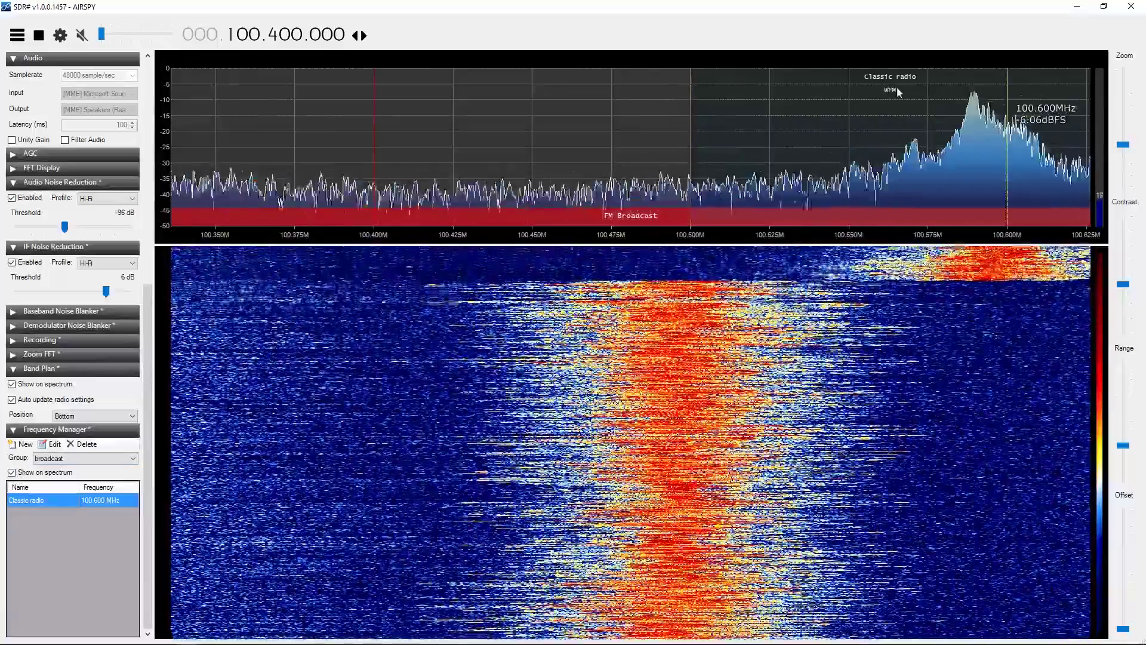
scroll(888, 94, "up", 2)
scroll(883, 95, "up", 1)
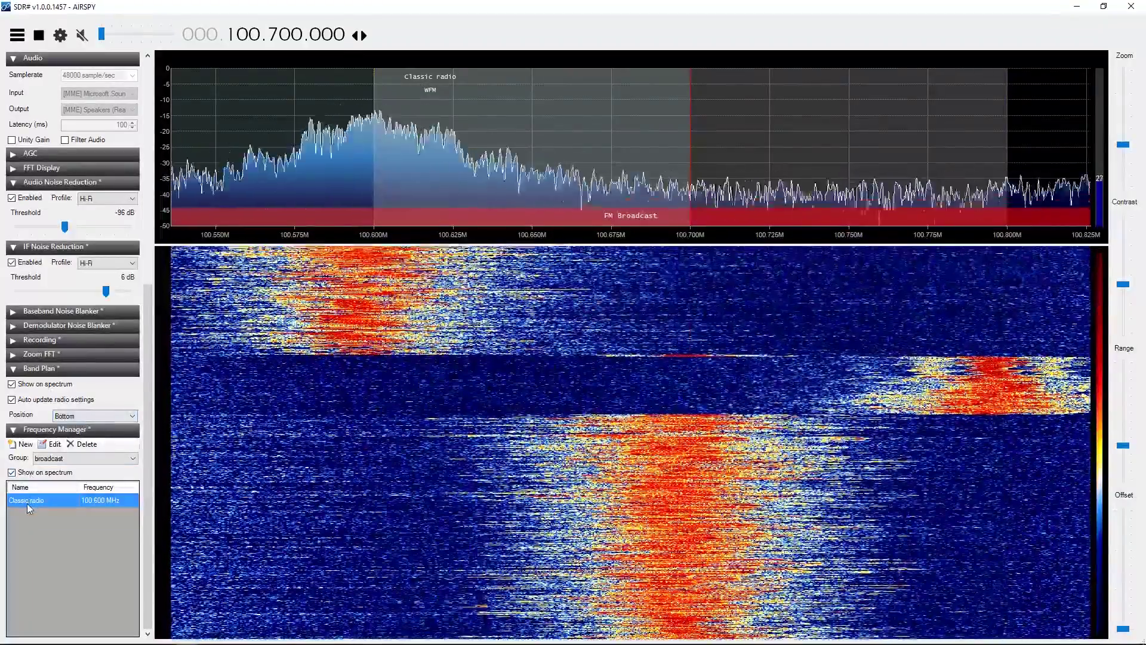
double_click(26, 503)
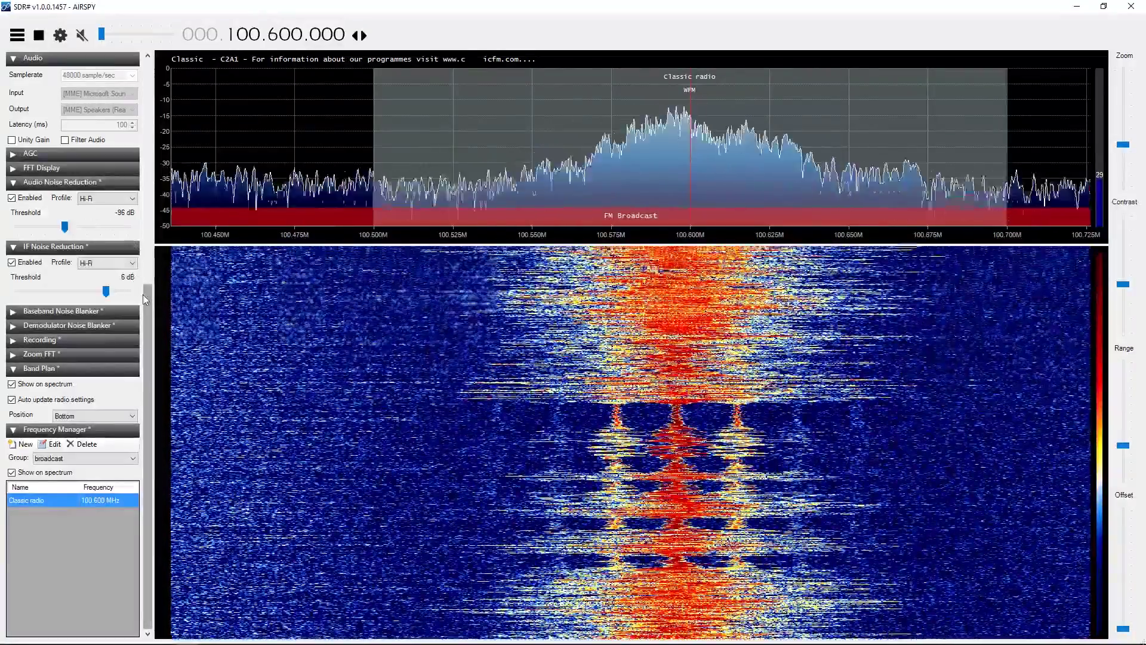
scroll(143, 294, "up", 6)
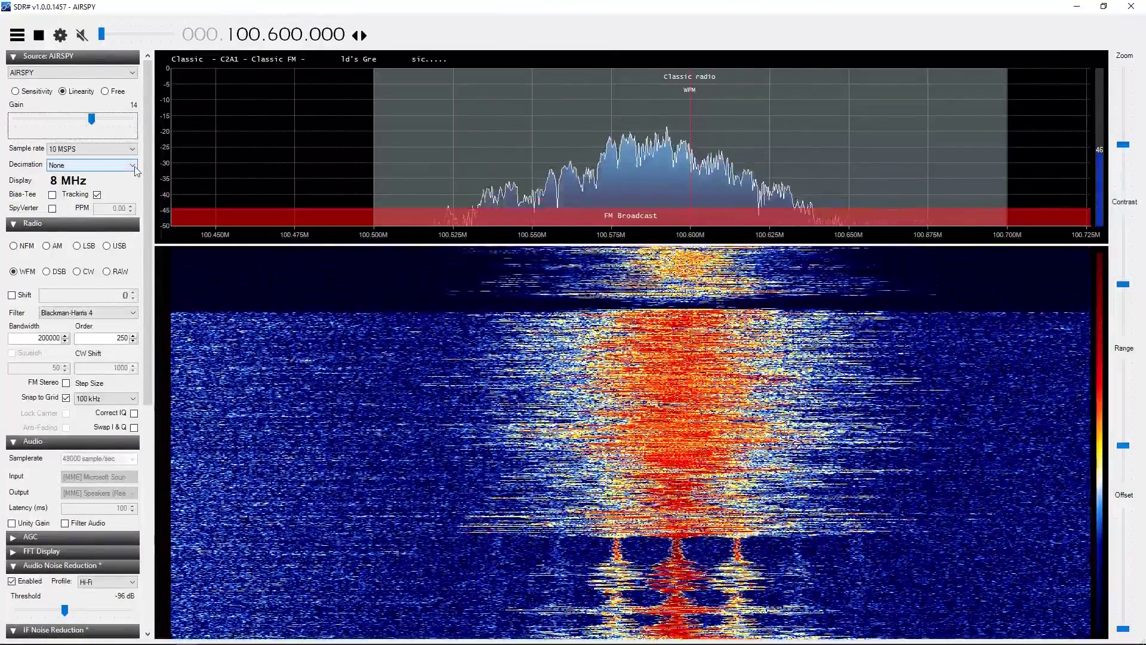
Step: Choose decimation 4 so the display spans 2 MHz
left_click(122, 165)
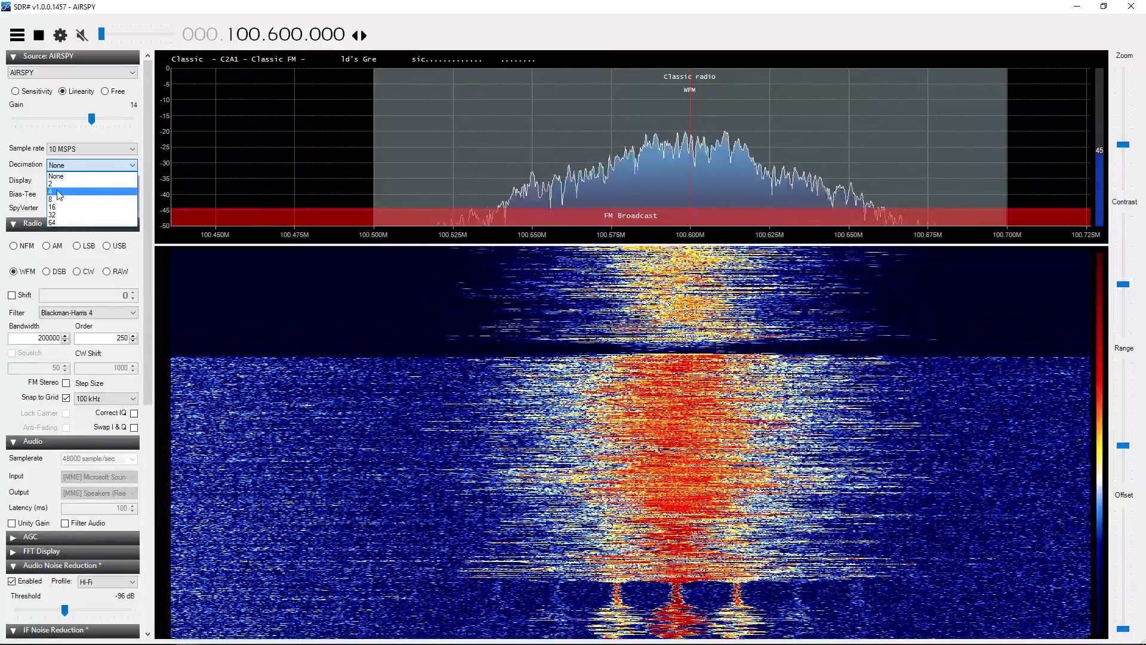
left_click(59, 191)
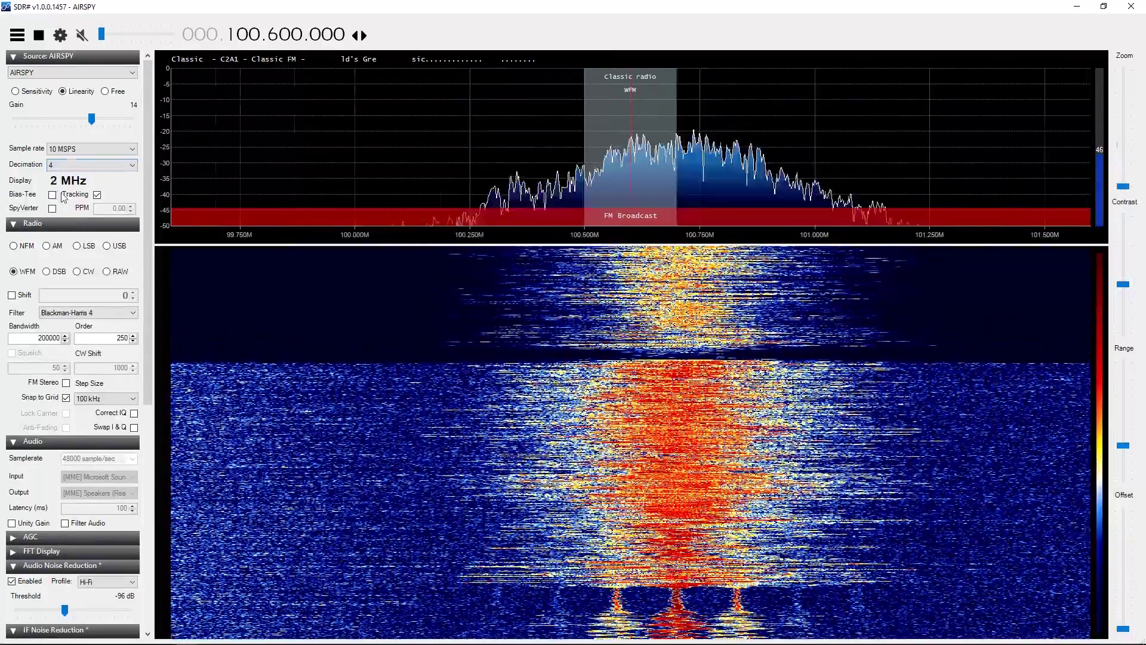